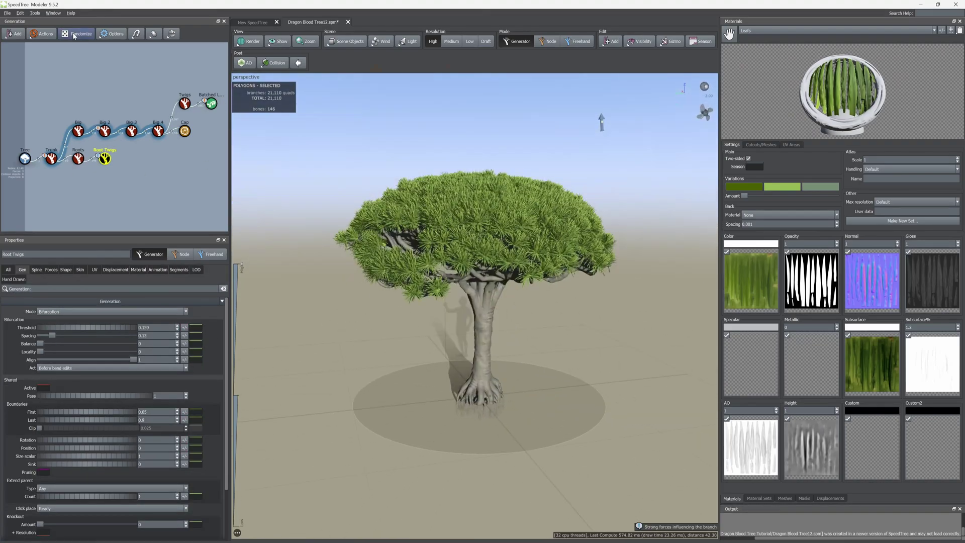
Step: Randomize the complete dragon blood tree model several times to generate different variations
{"action": "left_click", "coordinate": [77, 35]}
{"action": "left_click", "coordinate": [77, 35]}
{"action": "left_click", "coordinate": [77, 34]}
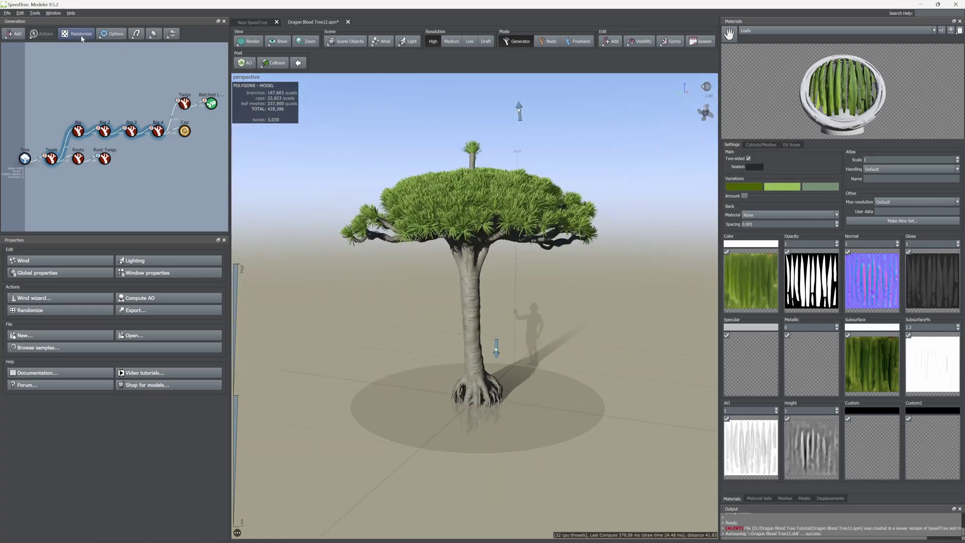
{"action": "left_click", "coordinate": [81, 33]}
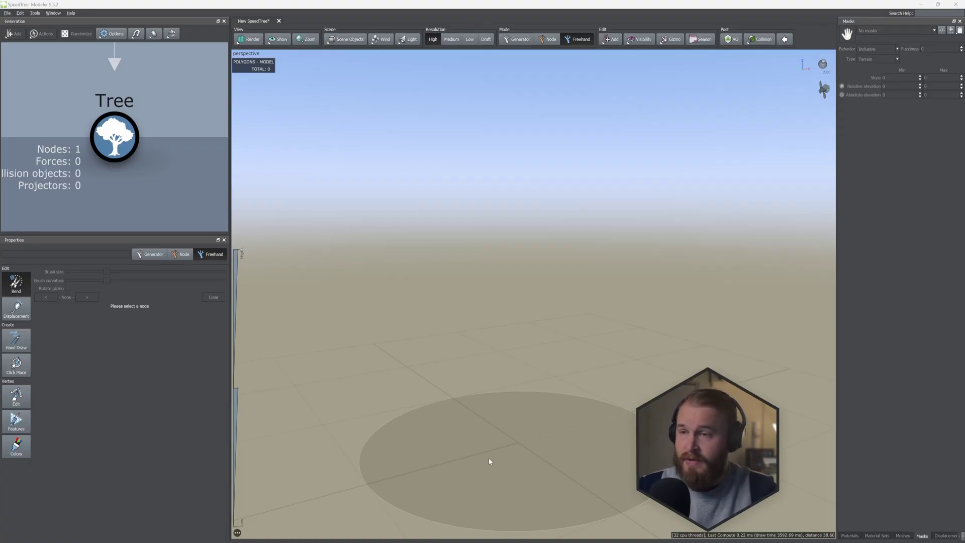
Step: Add a Trunk generator to the Tree node of the empty model
{"action": "right_click", "coordinate": [514, 441]}
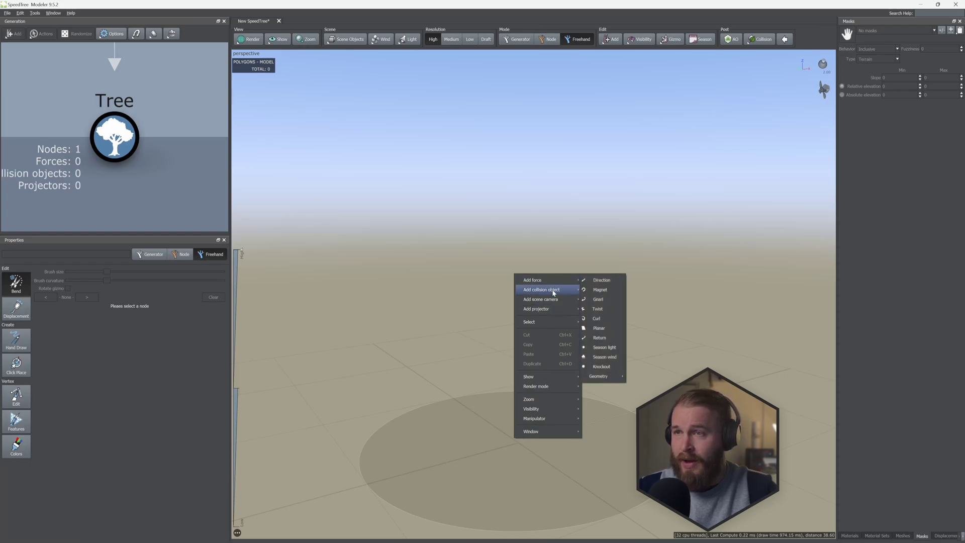
{"action": "left_click", "coordinate": [478, 300]}
{"action": "left_click_drag", "start_coordinate": [479, 299], "coordinate": [471, 289]}
{"action": "left_click", "coordinate": [549, 448]}
{"action": "right_click", "coordinate": [550, 451]}
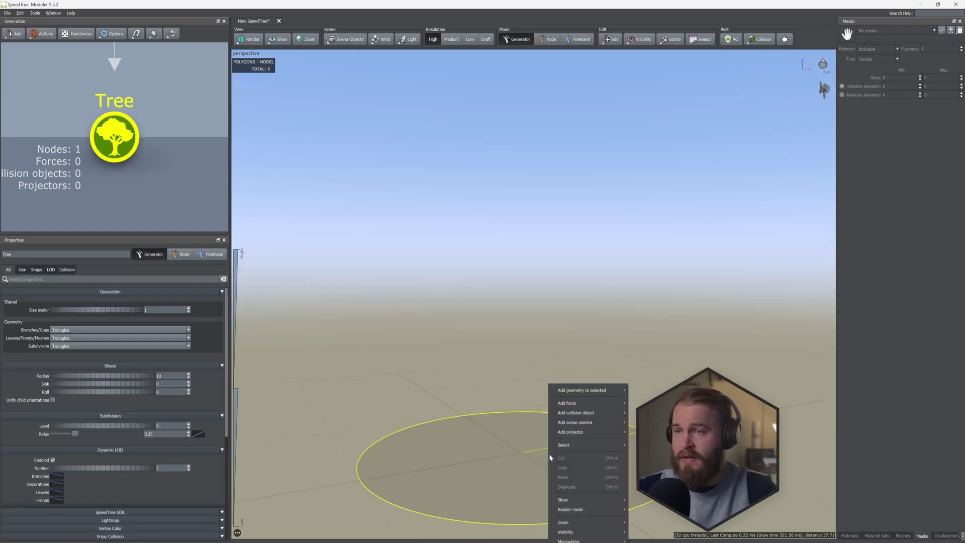
{"action": "mouse_move", "coordinate": [607, 392]}
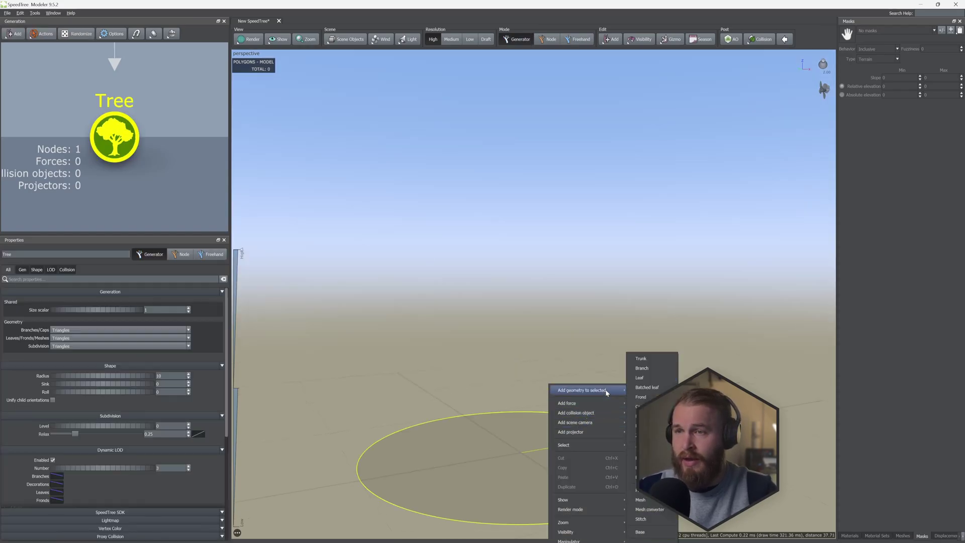
{"action": "left_click", "coordinate": [642, 358]}
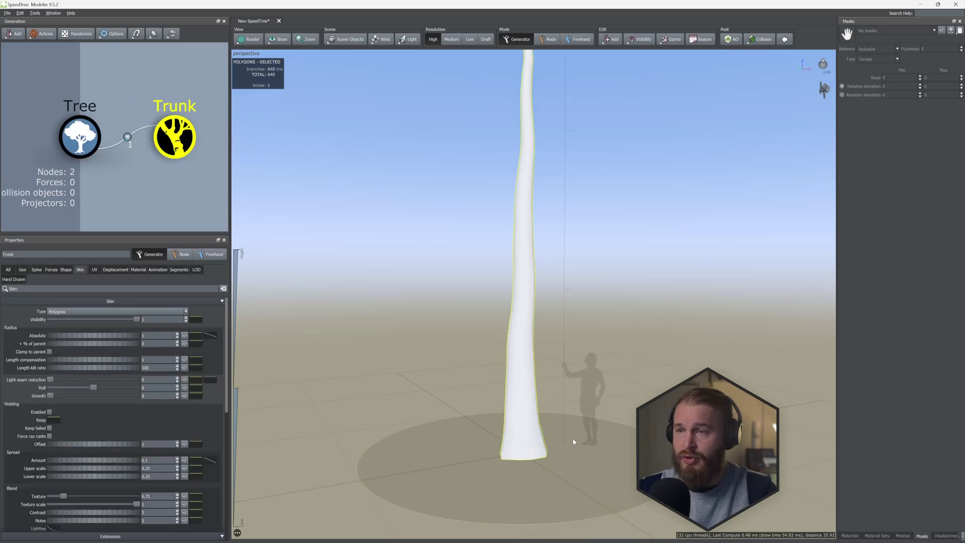
Step: Set the trunk's absolute spine length to 15
{"action": "left_click", "coordinate": [36, 269]}
{"action": "double_click", "coordinate": [144, 318]}
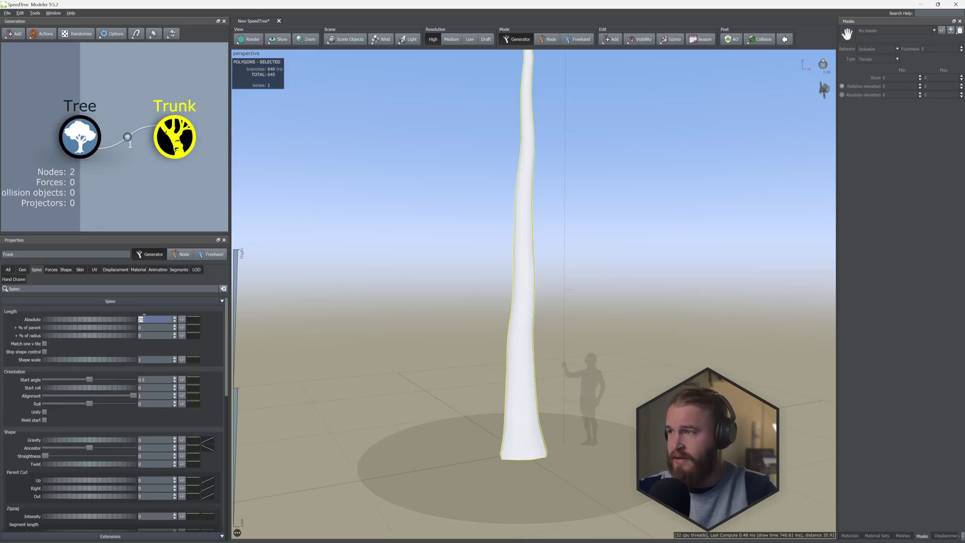
{"action": "type", "text": "15"}
{"action": "key", "text": "Return"}
Step: Reshape the trunk's absolute radius profile curve with an added point about two-thirds along and the end point raised to about 0.33
{"action": "left_click", "coordinate": [80, 270]}
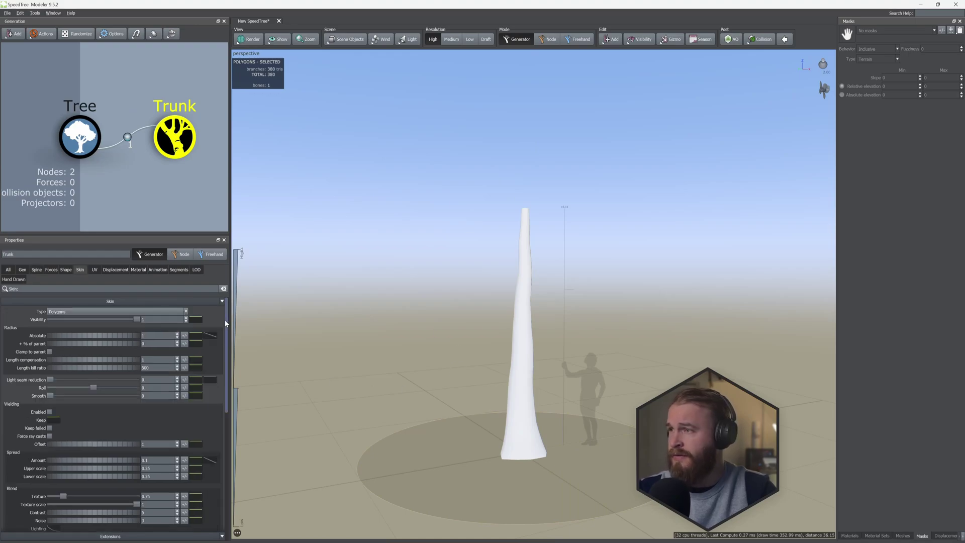
{"action": "left_click", "coordinate": [208, 337]}
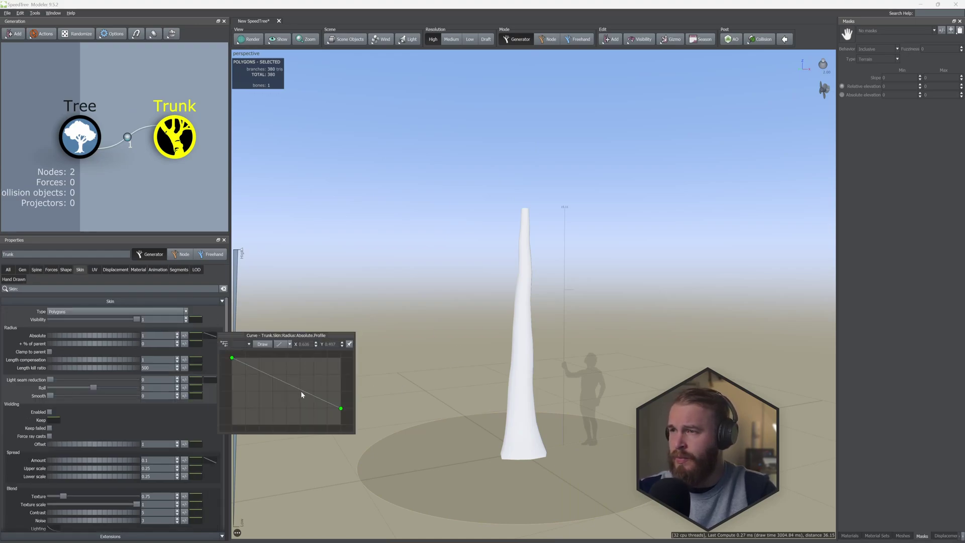
{"action": "left_click_drag", "start_coordinate": [340, 408], "coordinate": [304, 374]}
{"action": "left_click_drag", "start_coordinate": [341, 397], "coordinate": [341, 402]}
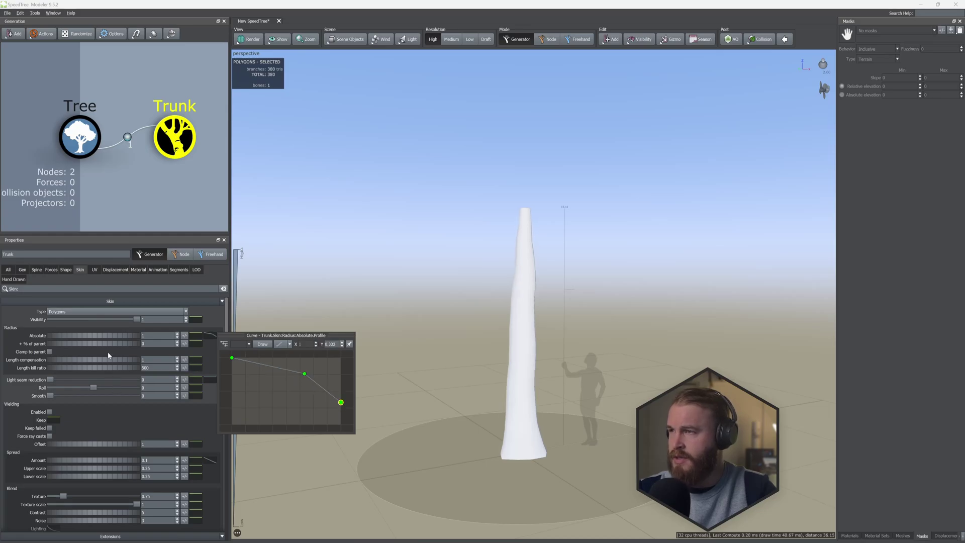
Step: Lower the late noise amount of the trunk's spine and set its absolute skin radius to 0.73
{"action": "left_click", "coordinate": [36, 271]}
{"action": "scroll", "coordinate": [101, 401], "scroll_direction": "down", "scroll_amount": 5}
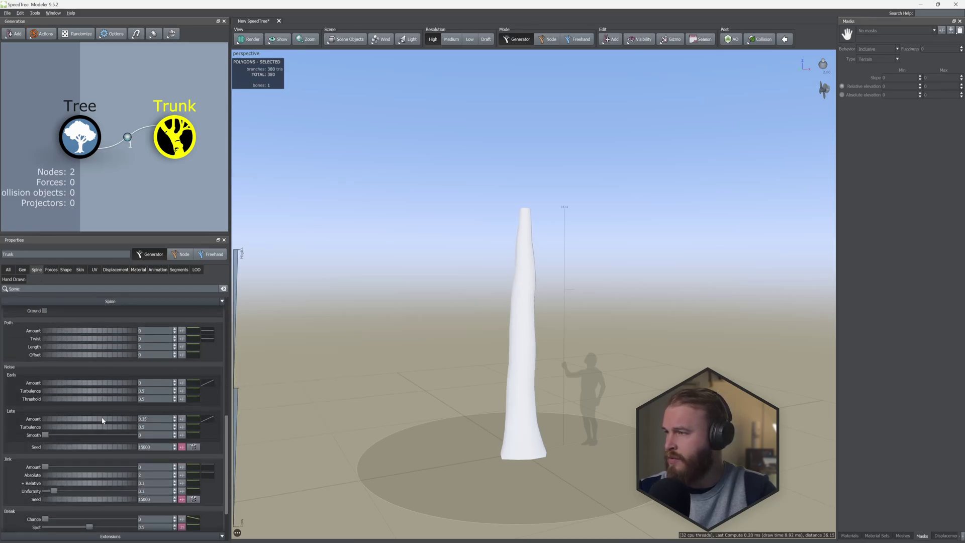
{"action": "scroll", "coordinate": [46, 343], "scroll_direction": "up", "scroll_amount": 2}
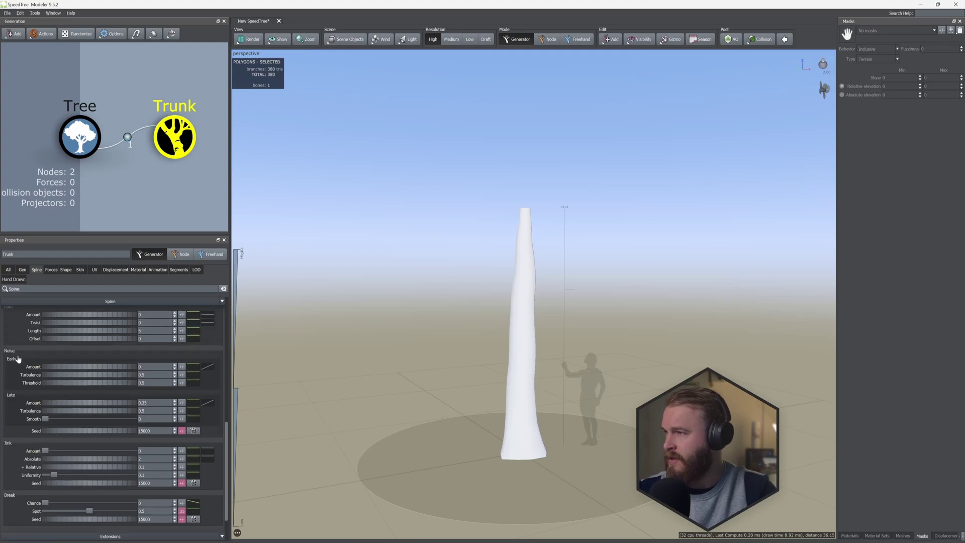
{"action": "left_click", "coordinate": [143, 403]}
{"action": "left_click_drag", "start_coordinate": [179, 407], "coordinate": [211, 411]}
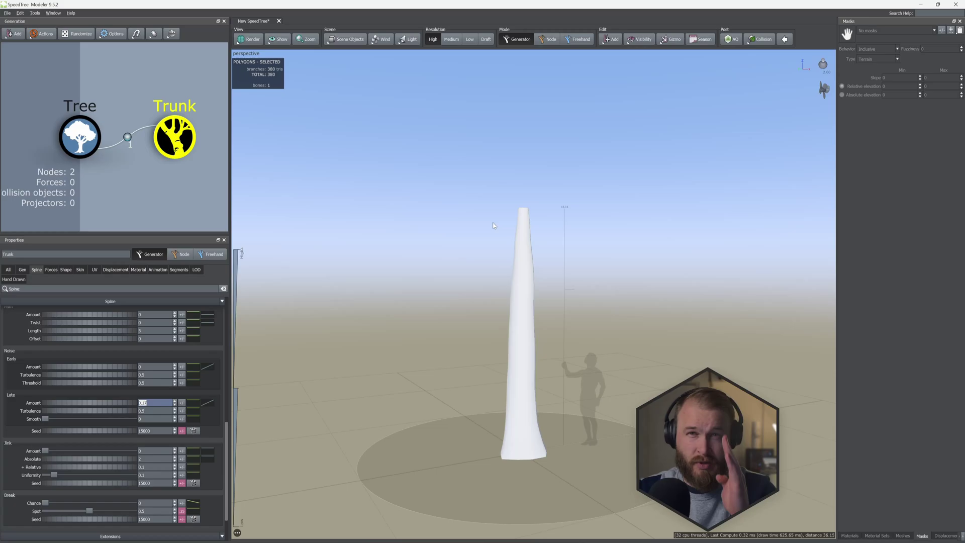
{"action": "left_click", "coordinate": [80, 269]}
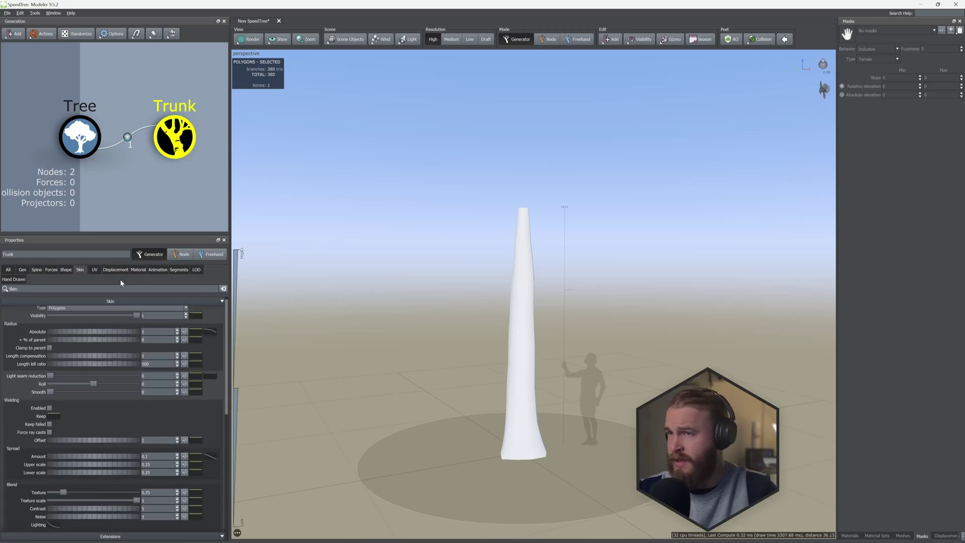
{"action": "left_click_drag", "start_coordinate": [125, 335], "coordinate": [119, 336]}
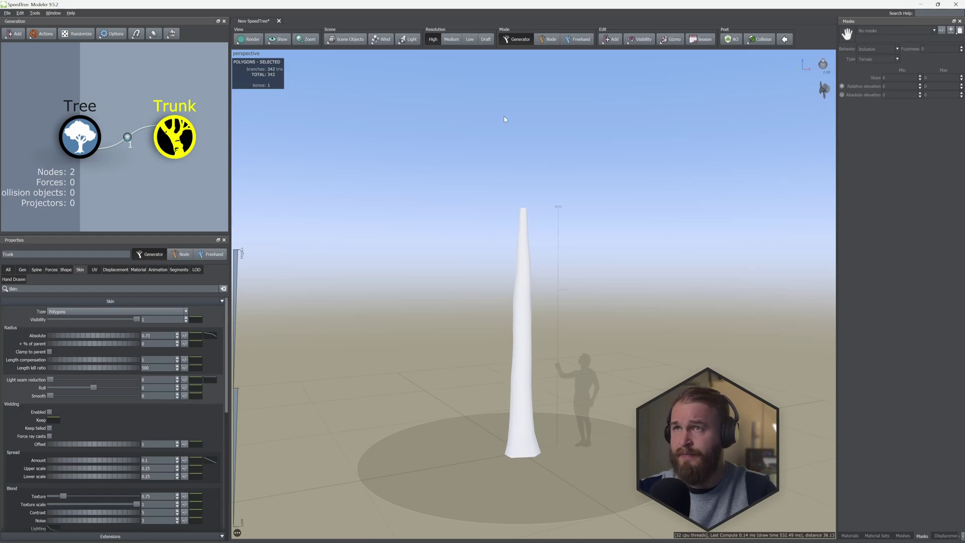
Step: Display the model in Scribed render mode and set the tree's branches/caps, leaves/fronds/meshes and subdivision geometry to Quads
{"action": "left_click", "coordinate": [249, 39]}
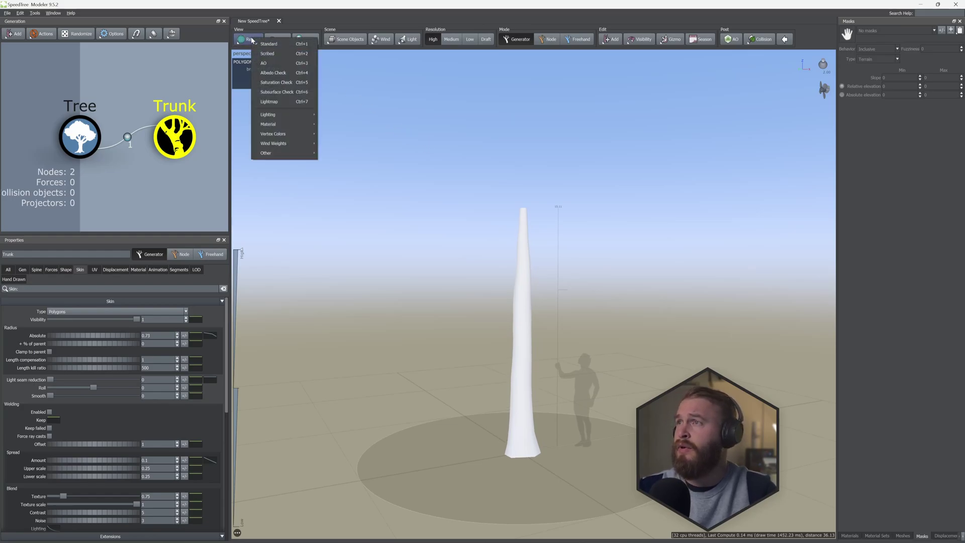
{"action": "left_click", "coordinate": [267, 54]}
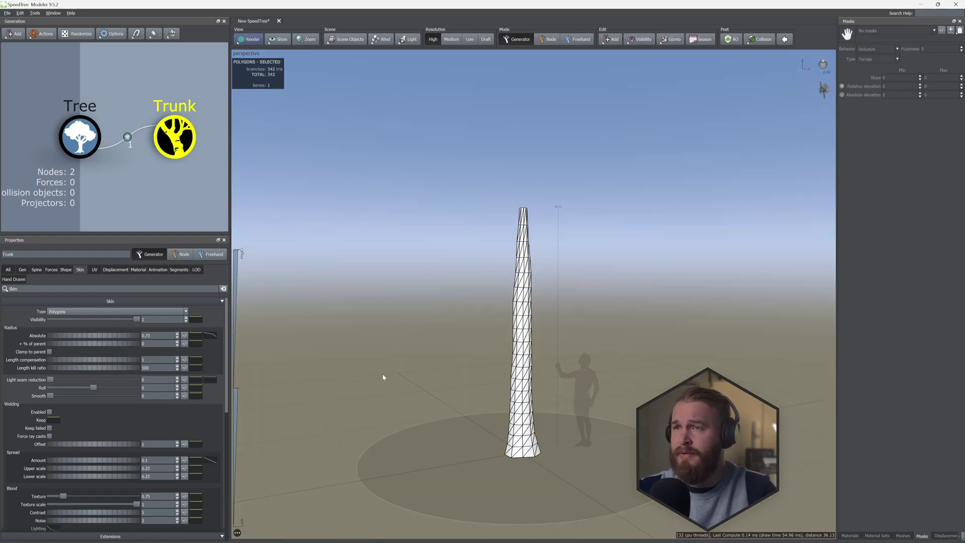
{"action": "left_click", "coordinate": [82, 141]}
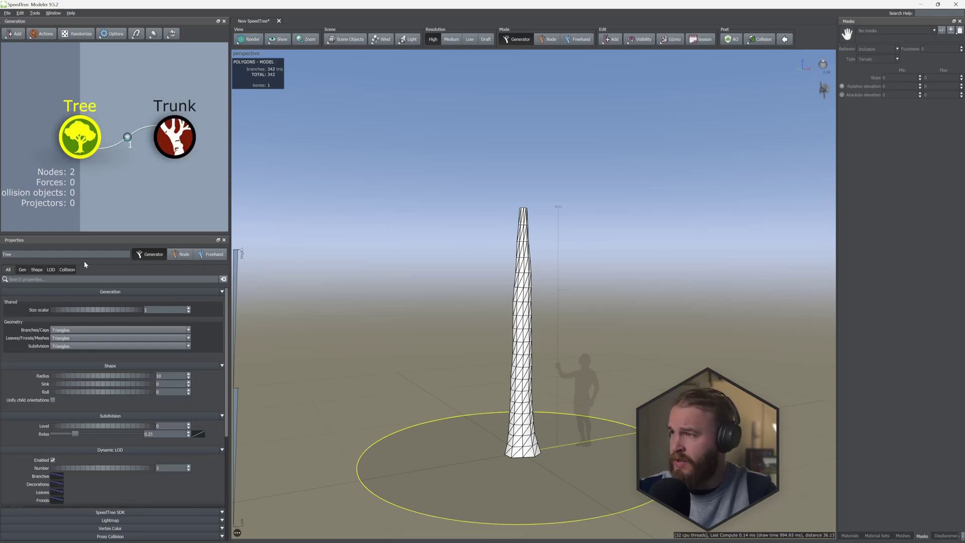
{"action": "left_click", "coordinate": [86, 330]}
{"action": "left_click", "coordinate": [86, 338]}
{"action": "left_click", "coordinate": [87, 338]}
{"action": "left_click", "coordinate": [82, 349]}
{"action": "left_click", "coordinate": [84, 346]}
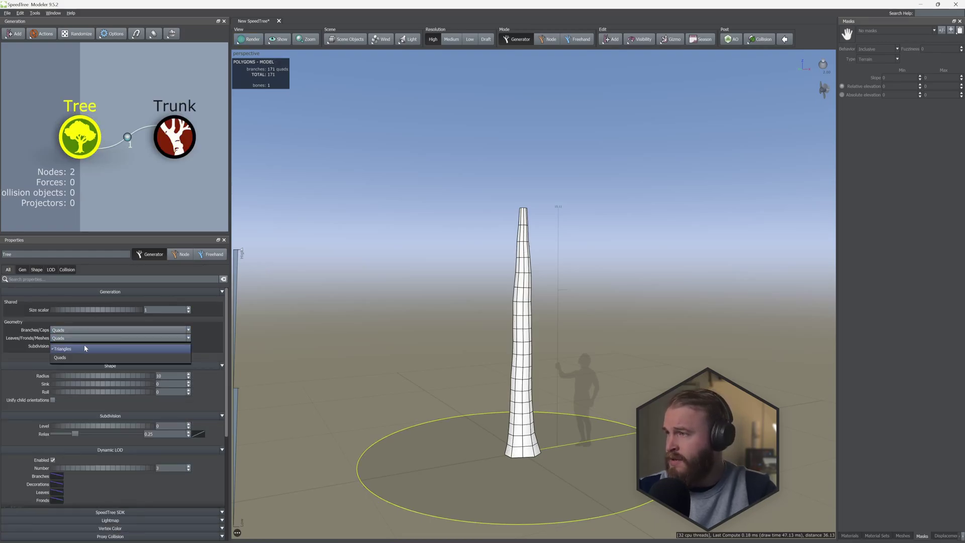
{"action": "left_click", "coordinate": [83, 358]}
Step: Increase the trunk's segments to a relative length of 2, radial absolute 8 and radial relative 4
{"action": "left_click", "coordinate": [185, 139]}
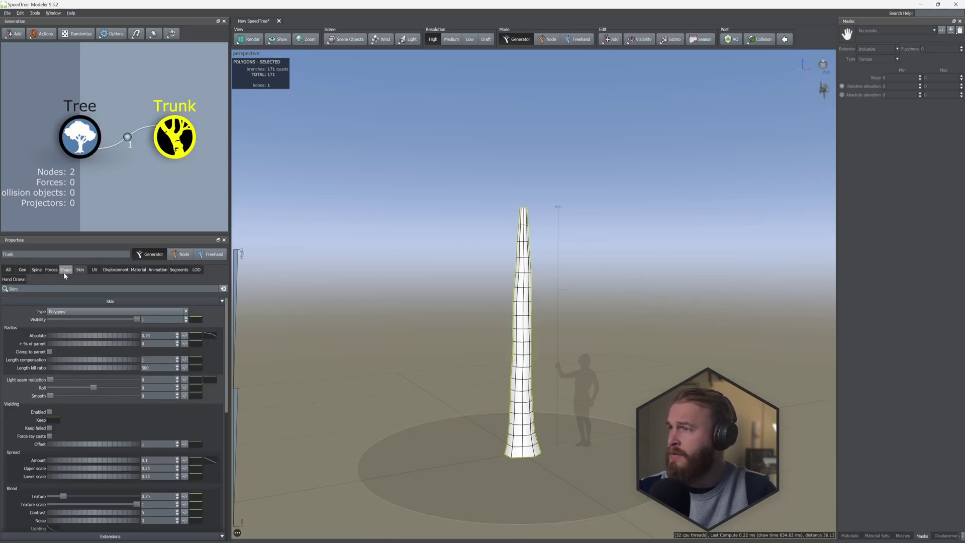
{"action": "left_click", "coordinate": [179, 270]}
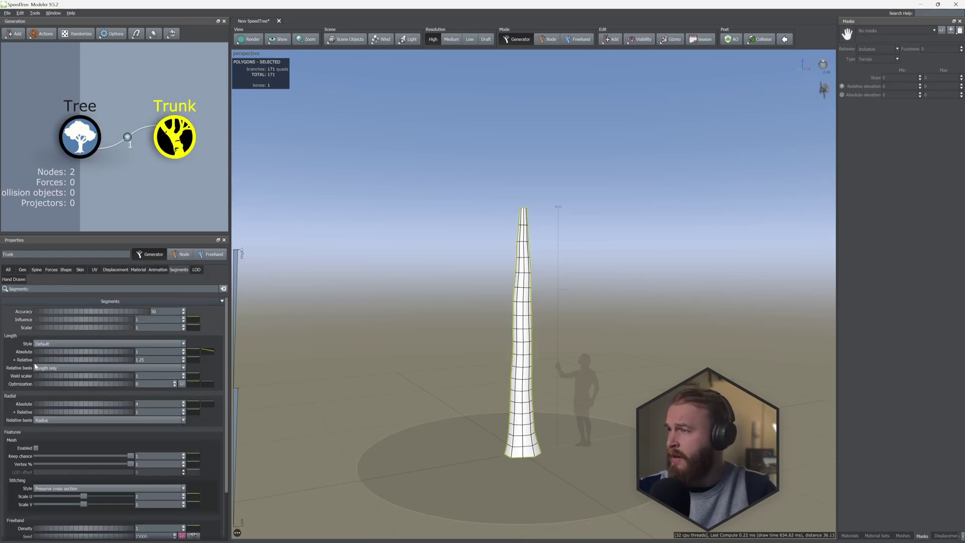
{"action": "left_click", "coordinate": [159, 360]}
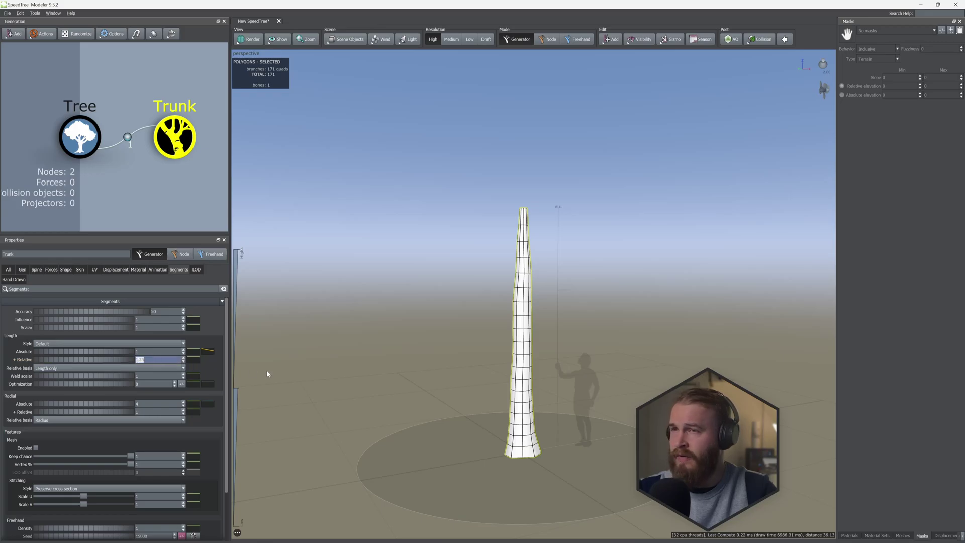
{"action": "type", "text": "2"}
{"action": "key", "text": "Return"}
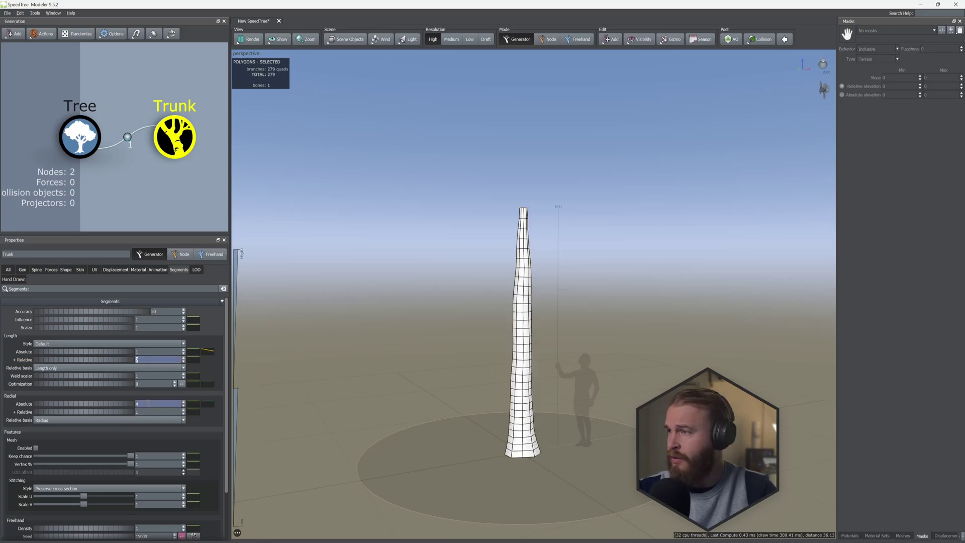
{"action": "left_click", "coordinate": [156, 411]}
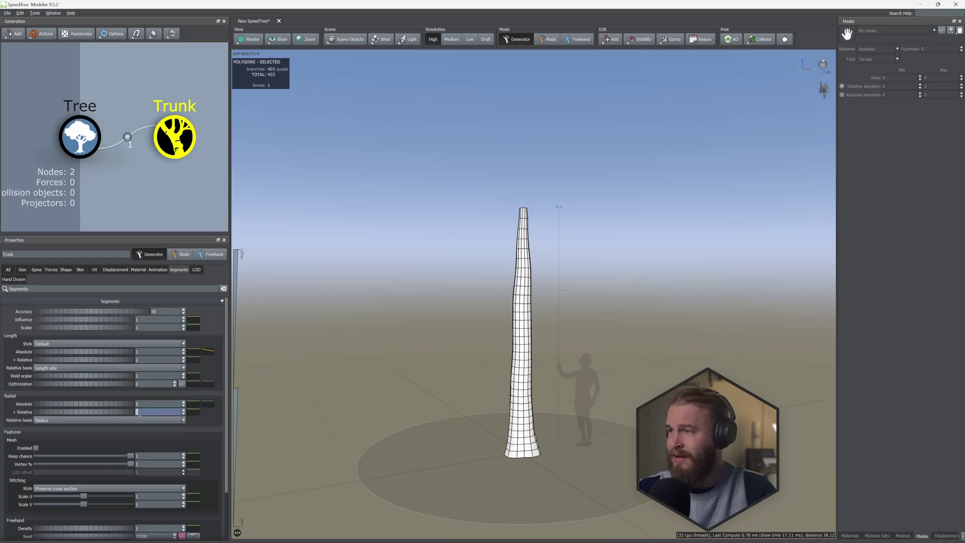
{"action": "key", "text": "Return"}
Step: Set the flare radius in the trunk's displacement properties to 0.2
{"action": "left_click_drag", "start_coordinate": [474, 346], "coordinate": [483, 351]}
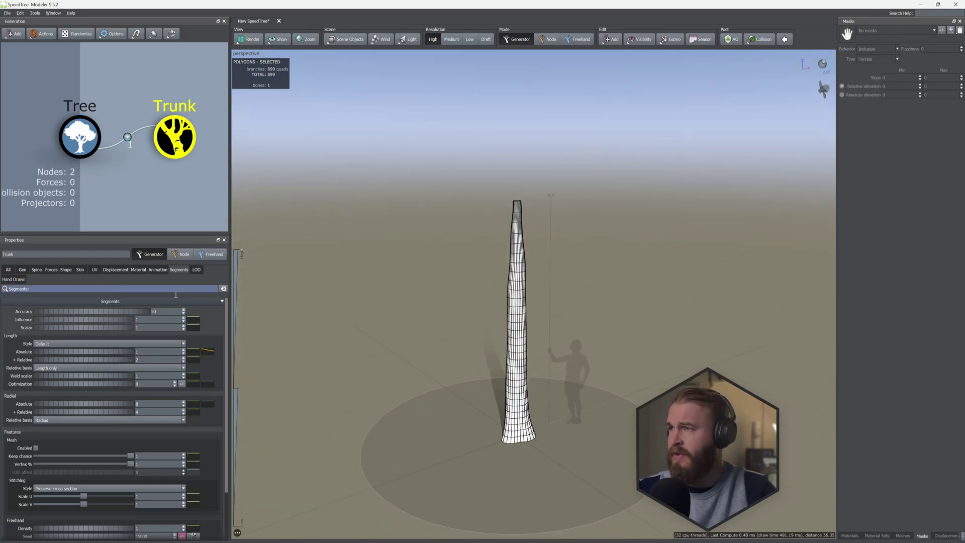
{"action": "left_click", "coordinate": [121, 270]}
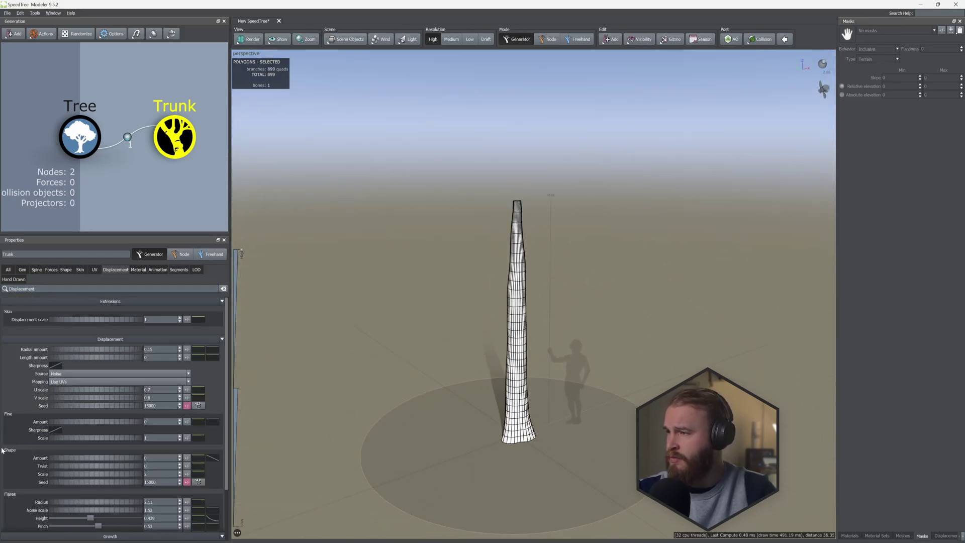
{"action": "left_click_drag", "start_coordinate": [129, 507], "coordinate": [74, 501]}
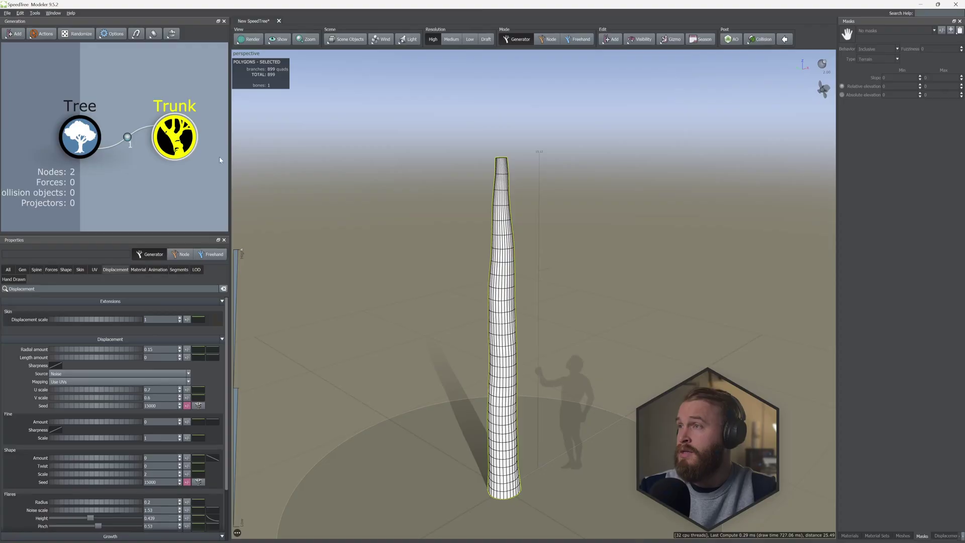
{"action": "right_click", "coordinate": [439, 330]}
{"action": "mouse_move", "coordinate": [469, 349]}
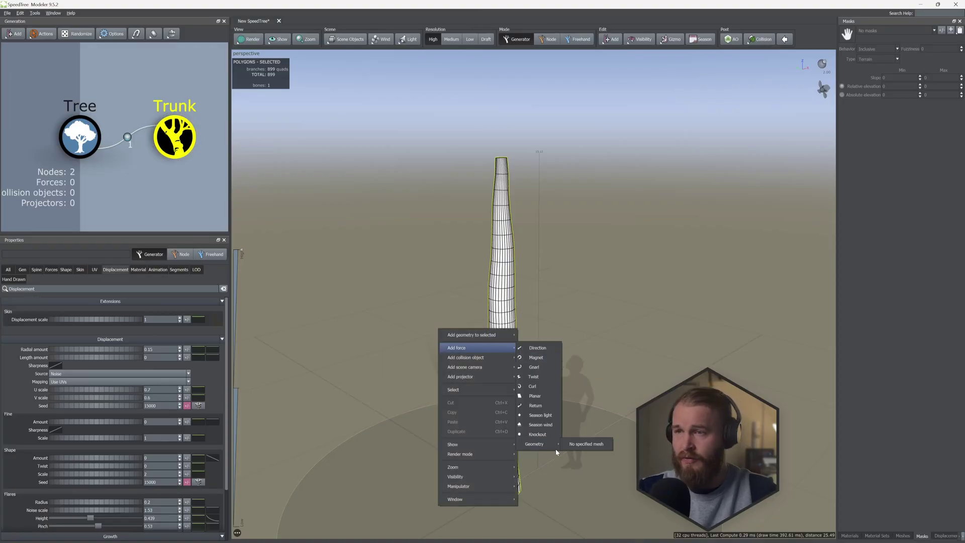
{"action": "left_click", "coordinate": [688, 371]}
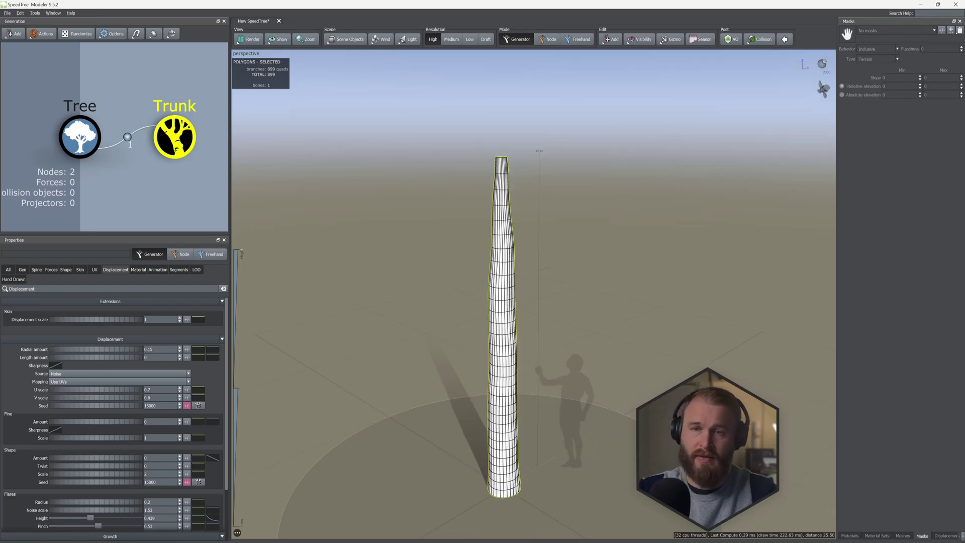
Step: Create a new mesh asset and name it "MEsh shape"
{"action": "left_click", "coordinate": [902, 537]}
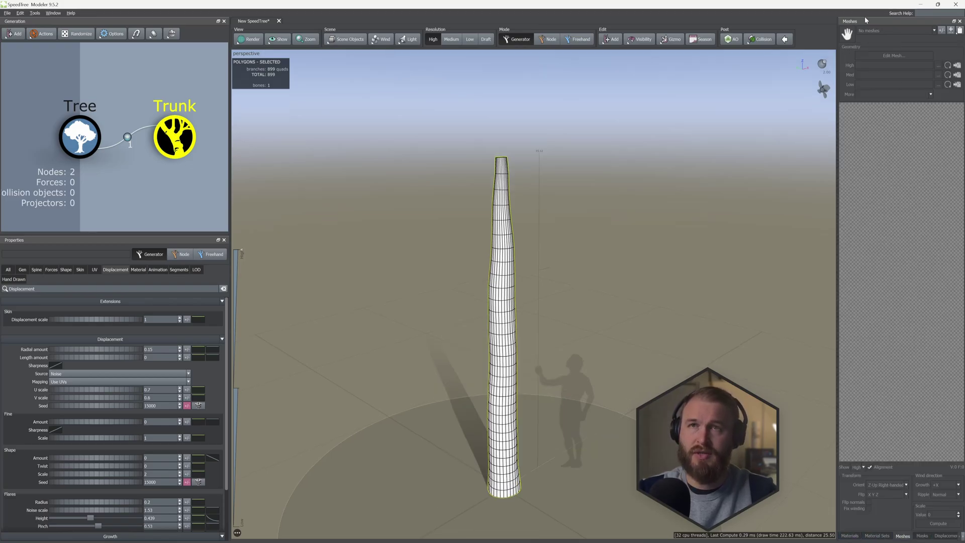
{"action": "left_click", "coordinate": [942, 31]}
{"action": "left_click", "coordinate": [440, 239]}
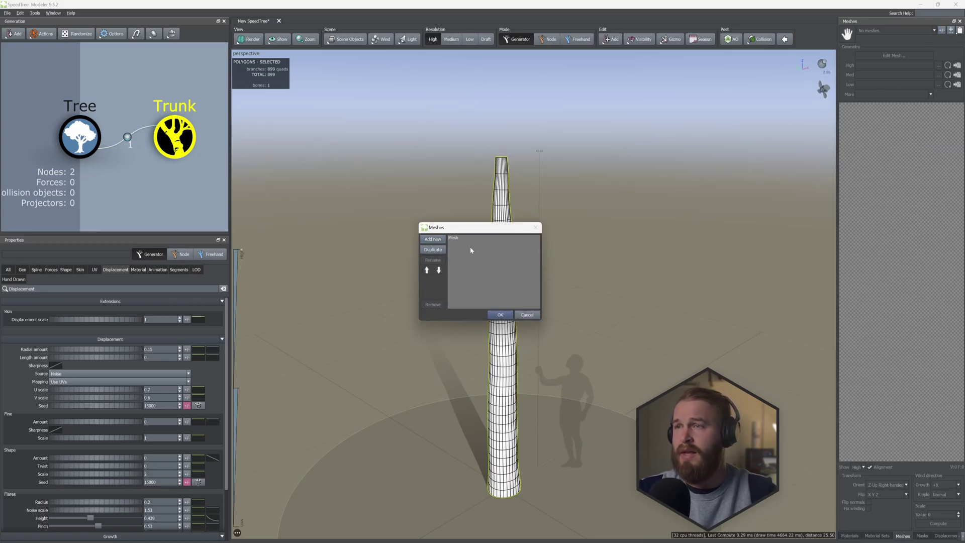
{"action": "left_click", "coordinate": [460, 236]}
{"action": "left_click", "coordinate": [433, 261]}
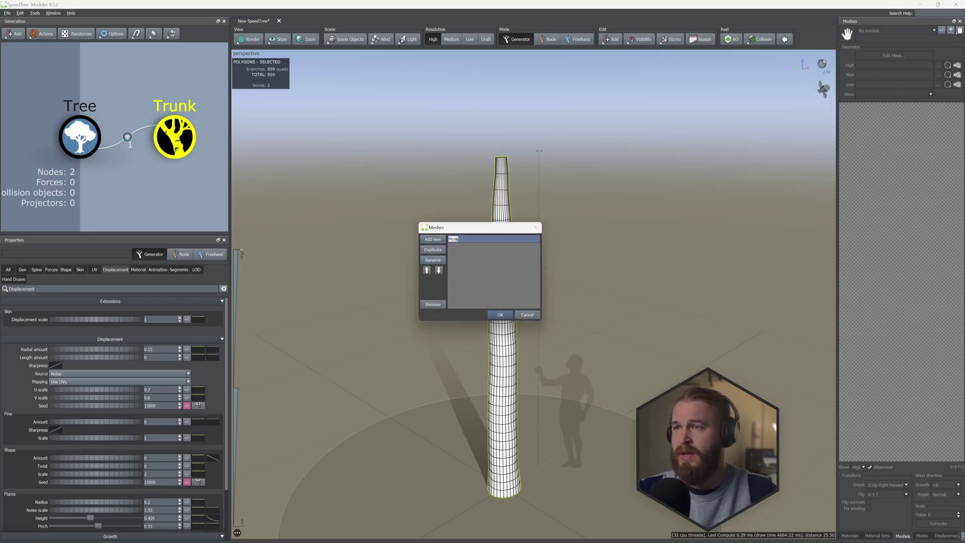
{"action": "type", "text": "MEs"}
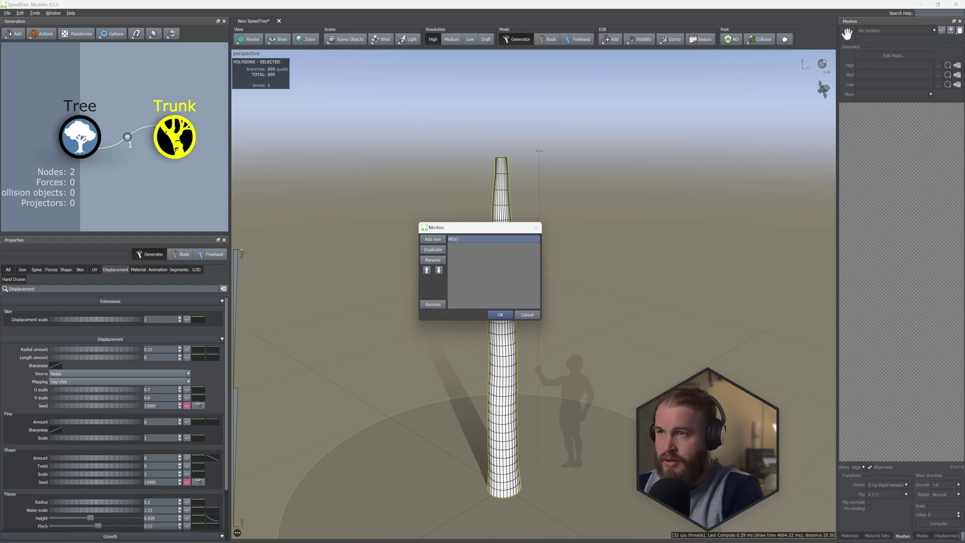
{"action": "type", "text": "h shape"}
{"action": "left_click", "coordinate": [501, 315]}
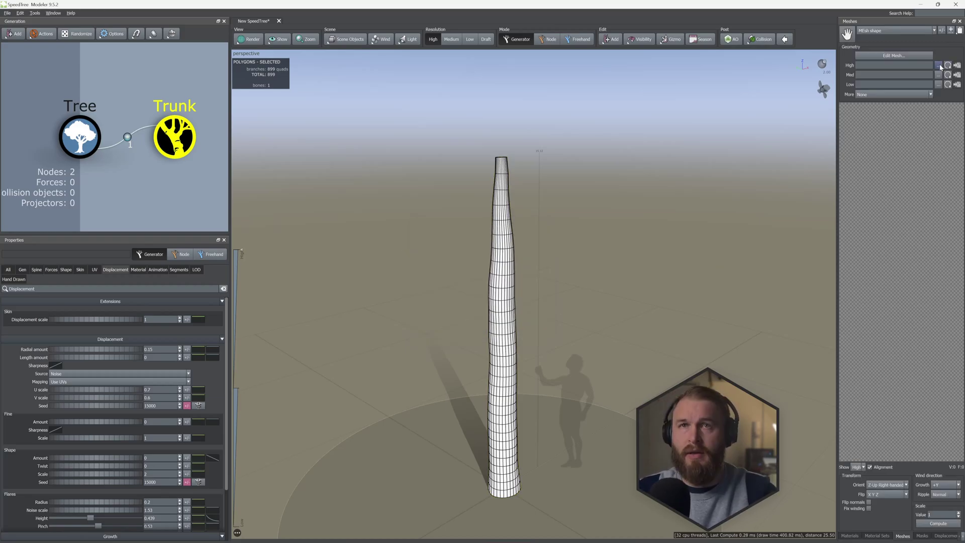
Step: Load Roof tree.fbx as the asset's High mesh, search for its associated LOD meshes, and enlarge the mesh preview
{"action": "left_click", "coordinate": [937, 65]}
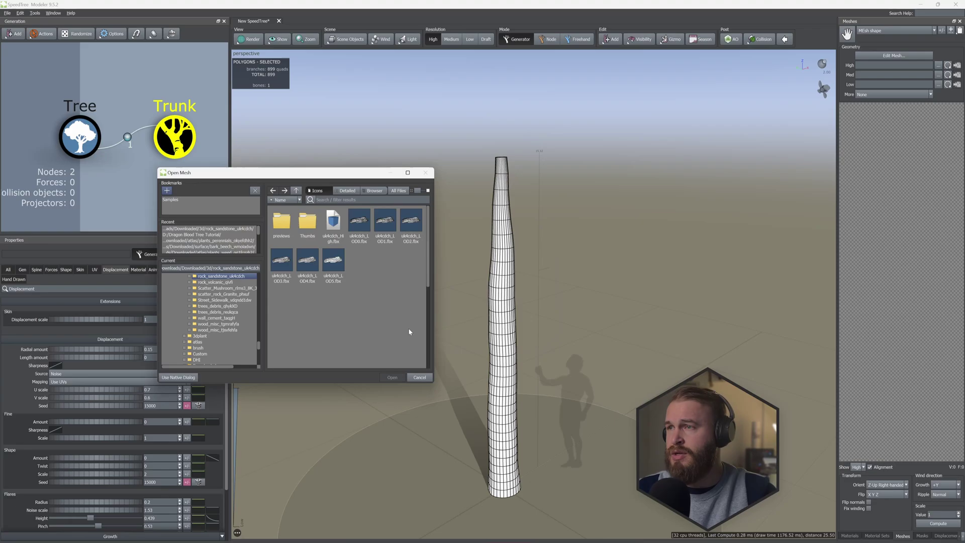
{"action": "left_click", "coordinate": [178, 377]}
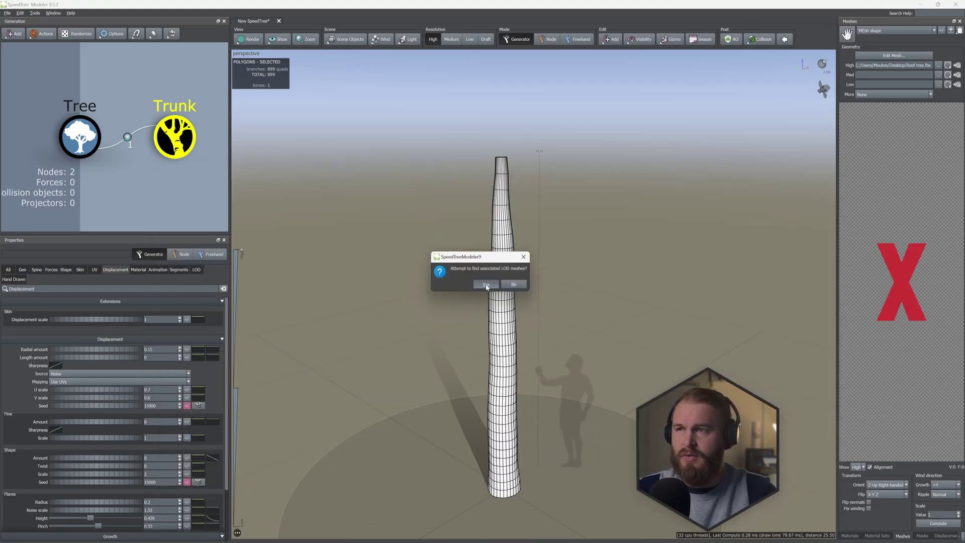
{"action": "left_click", "coordinate": [486, 284]}
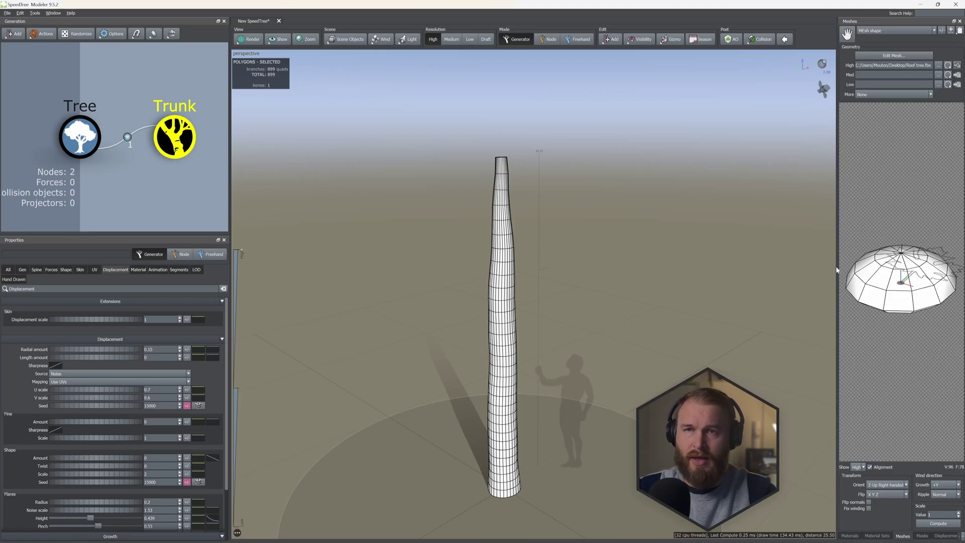
{"action": "left_click_drag", "start_coordinate": [838, 270], "coordinate": [720, 272]}
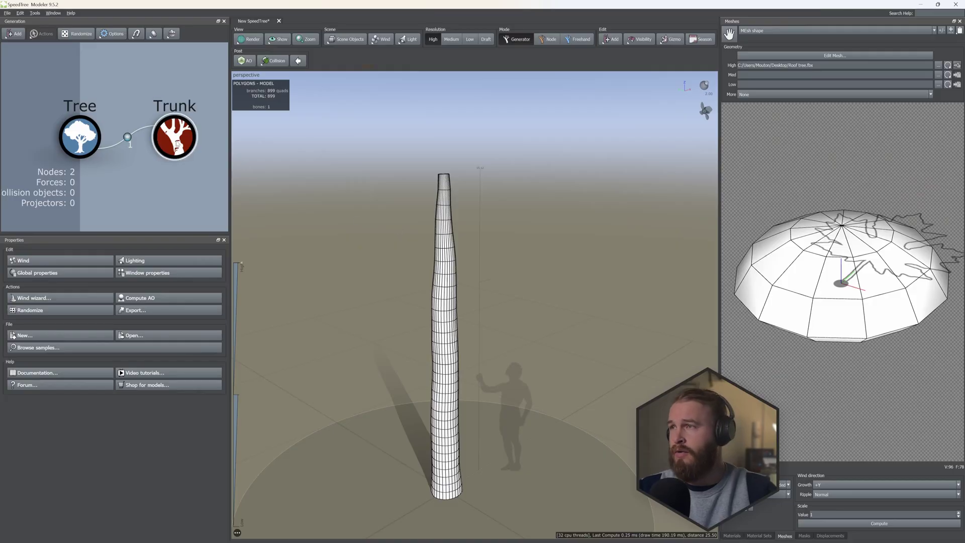
Step: Add a geometry force to the trunk using the MEsh shape asset
{"action": "left_click", "coordinate": [177, 144]}
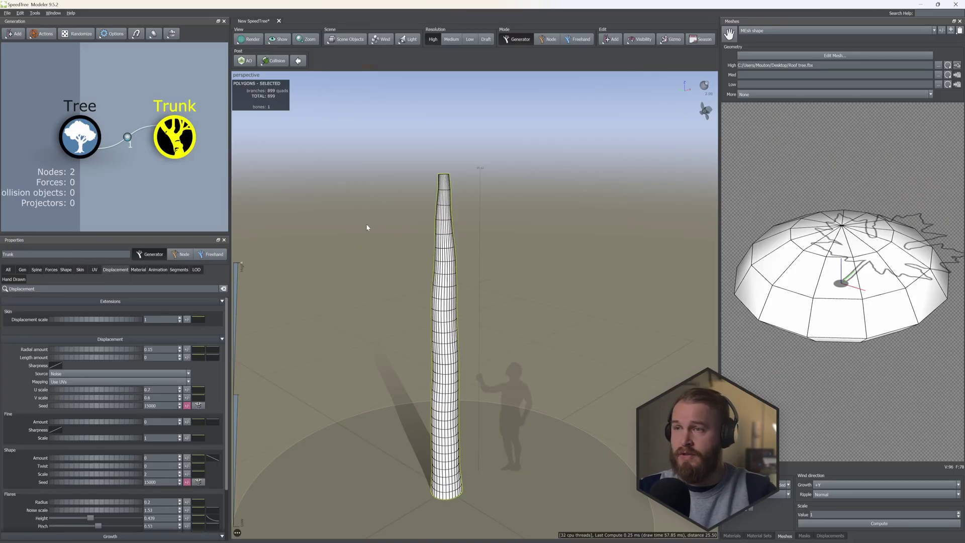
{"action": "right_click", "coordinate": [405, 352]}
{"action": "mouse_move", "coordinate": [427, 369]}
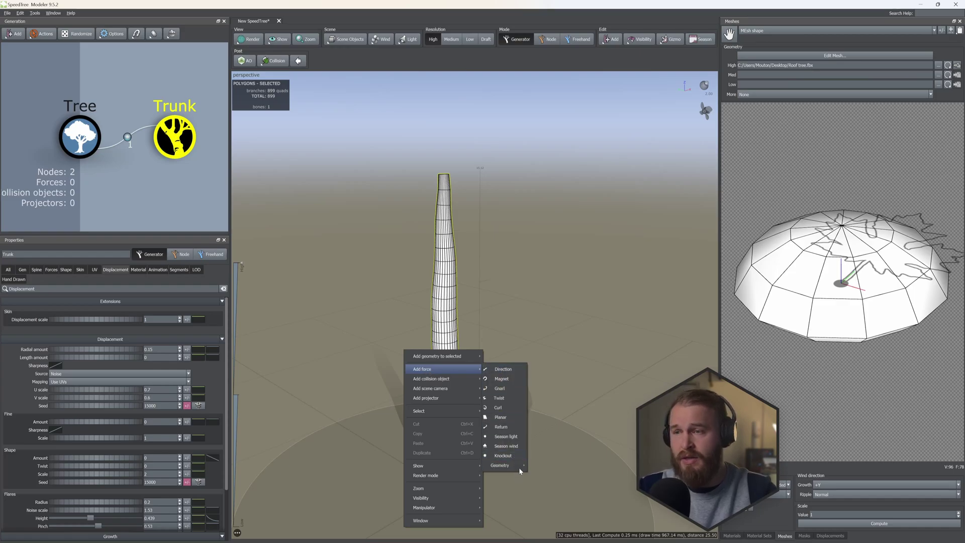
{"action": "left_click", "coordinate": [540, 479]}
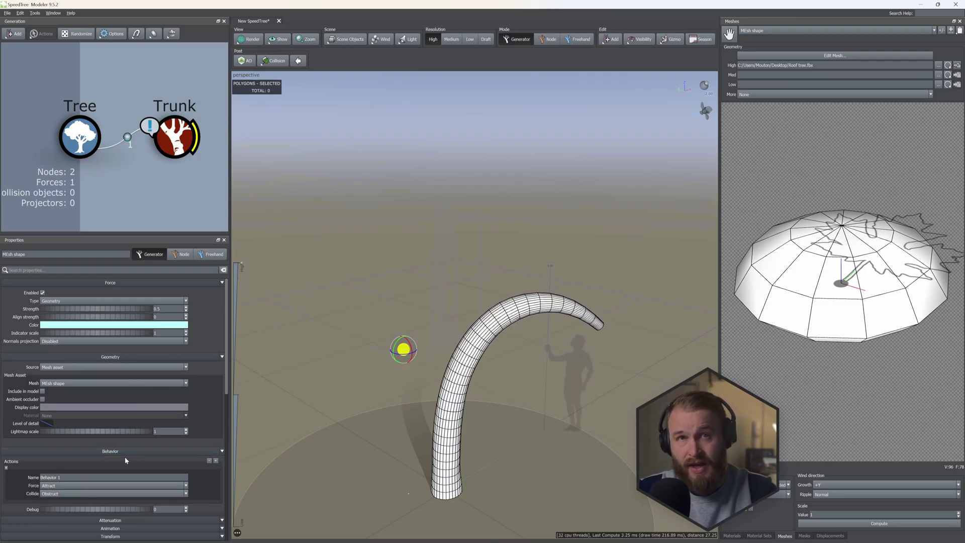
Step: Set both the Force and Collide behavior of the geometry force to None
{"action": "left_click", "coordinate": [64, 485]}
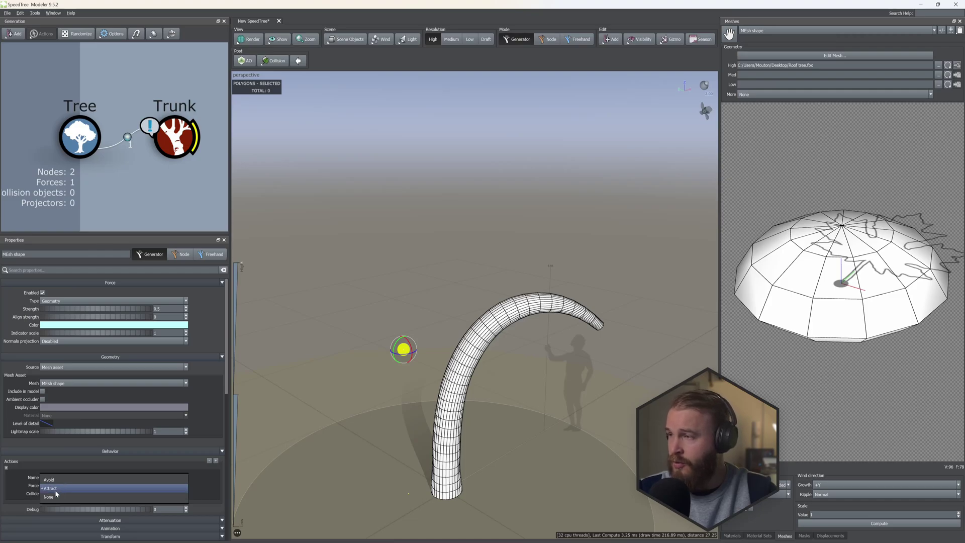
{"action": "left_click", "coordinate": [51, 496]}
{"action": "left_click", "coordinate": [54, 494]}
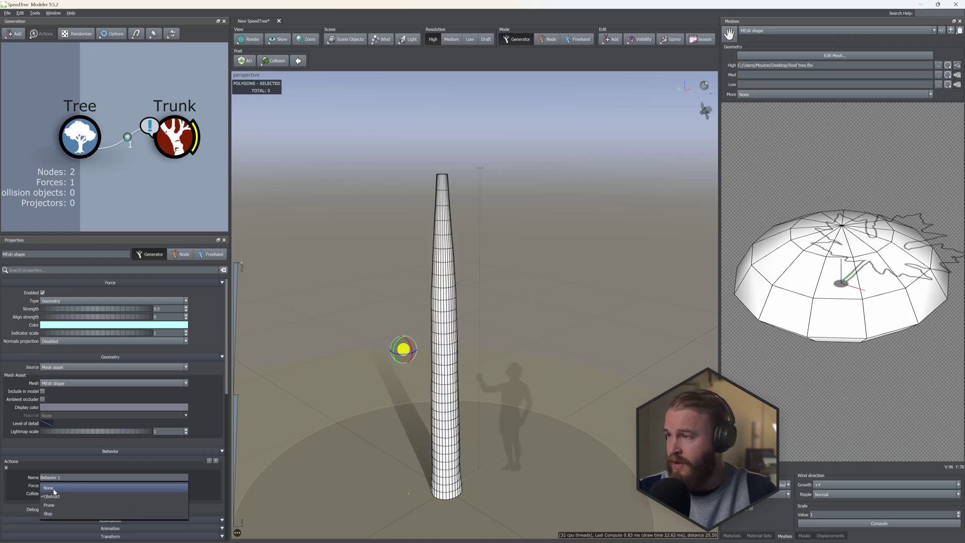
{"action": "left_click", "coordinate": [54, 490]}
Step: Reset the geometry force's translation and set its X, Y and Z scale to 0.35
{"action": "scroll", "coordinate": [146, 438], "scroll_direction": "down", "scroll_amount": 5}
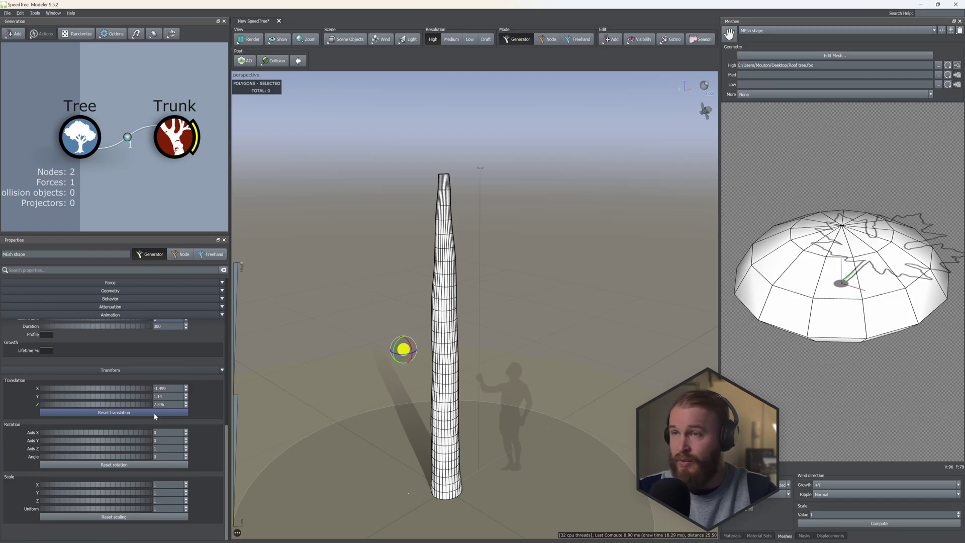
{"action": "left_click", "coordinate": [153, 414]}
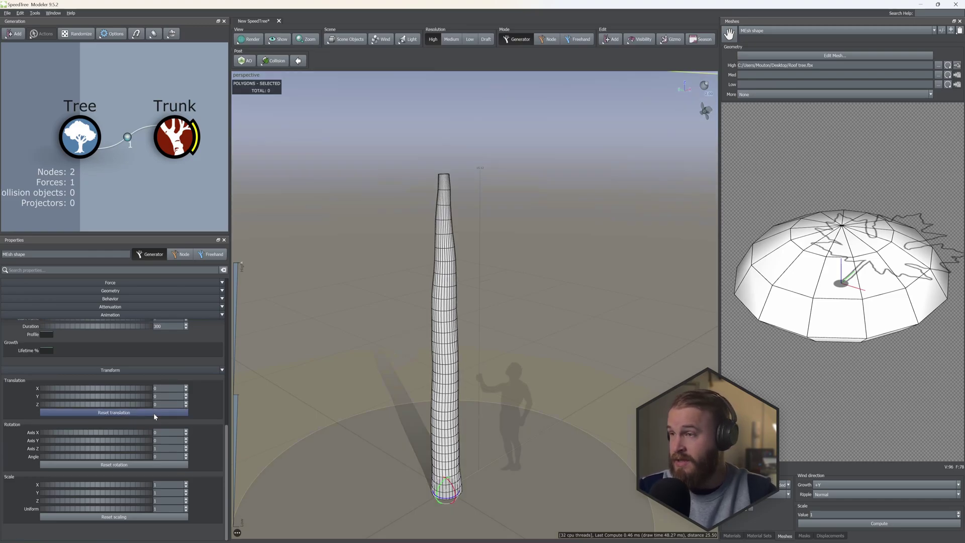
{"action": "left_click", "coordinate": [171, 484]}
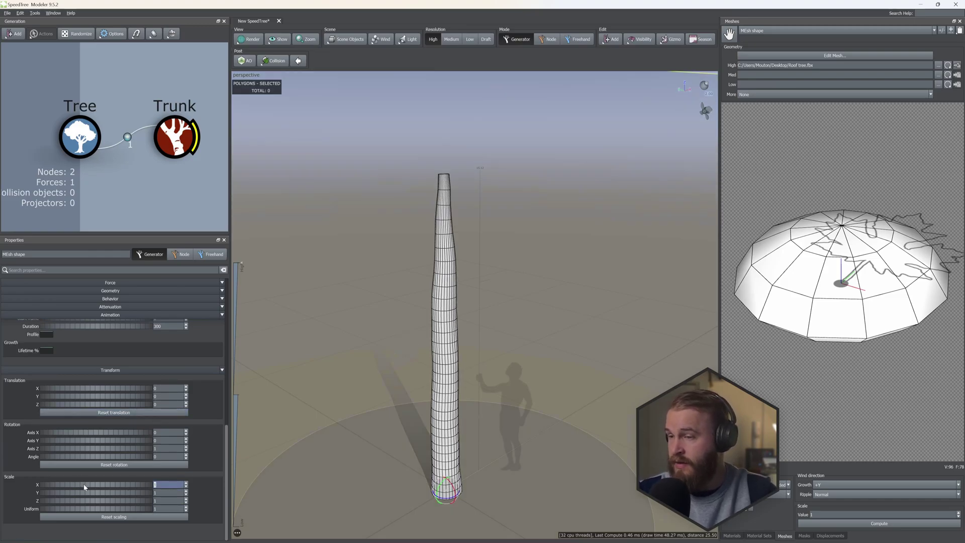
{"action": "type", "text": ".35"}
{"action": "key", "text": "Tab"}
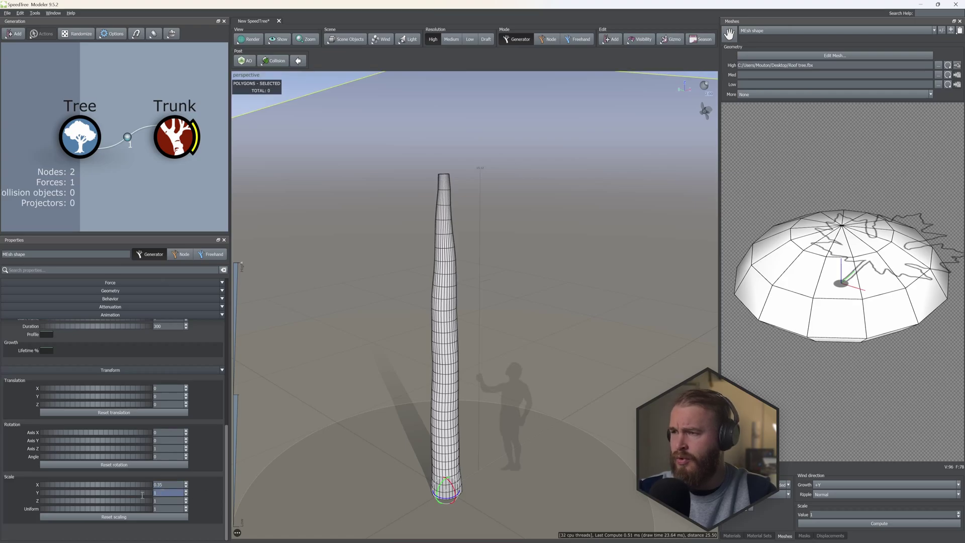
{"action": "type", "text": ".35"}
{"action": "key", "text": "Tab"}
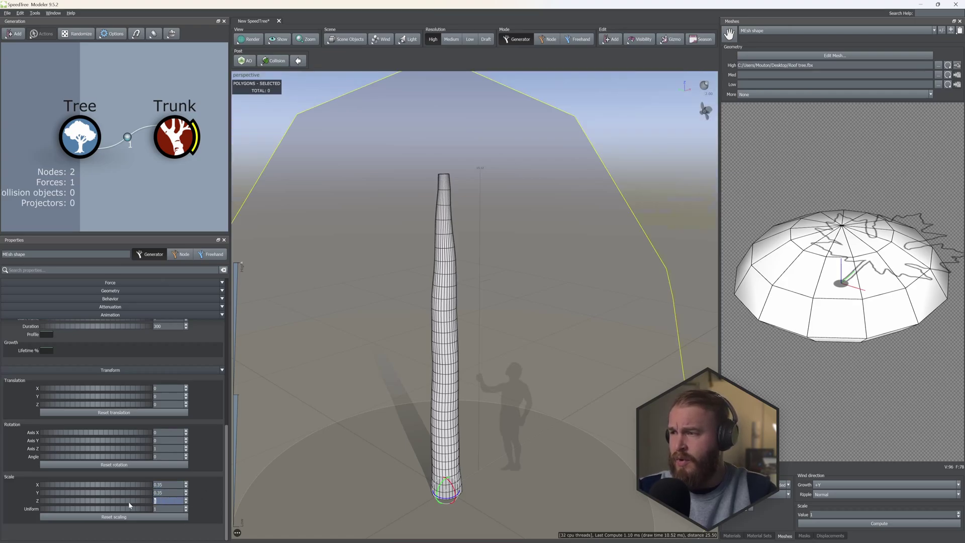
{"action": "type", "text": ".35"}
{"action": "key", "text": "Return"}
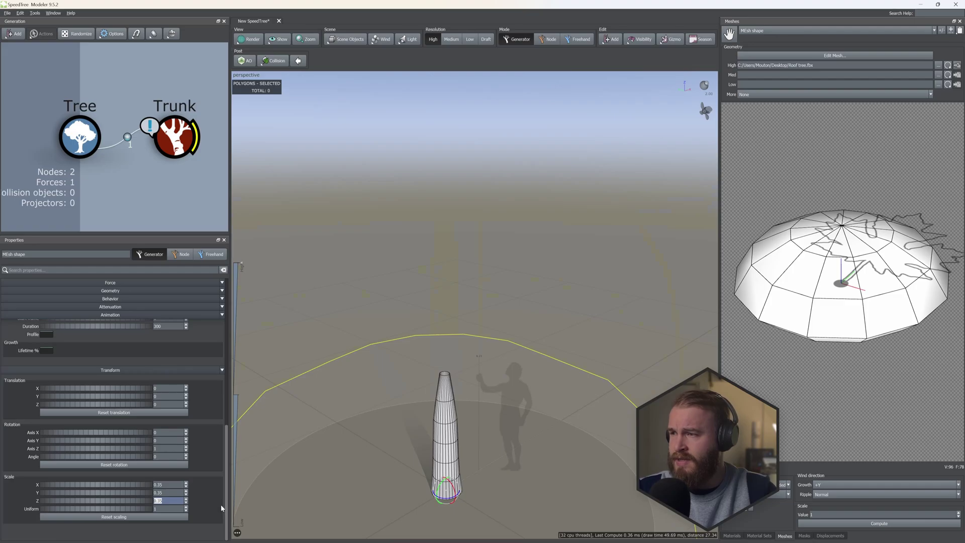
Step: Move the geometry force straight up from the trunk's base to canopy height
{"action": "left_click", "coordinate": [348, 405]}
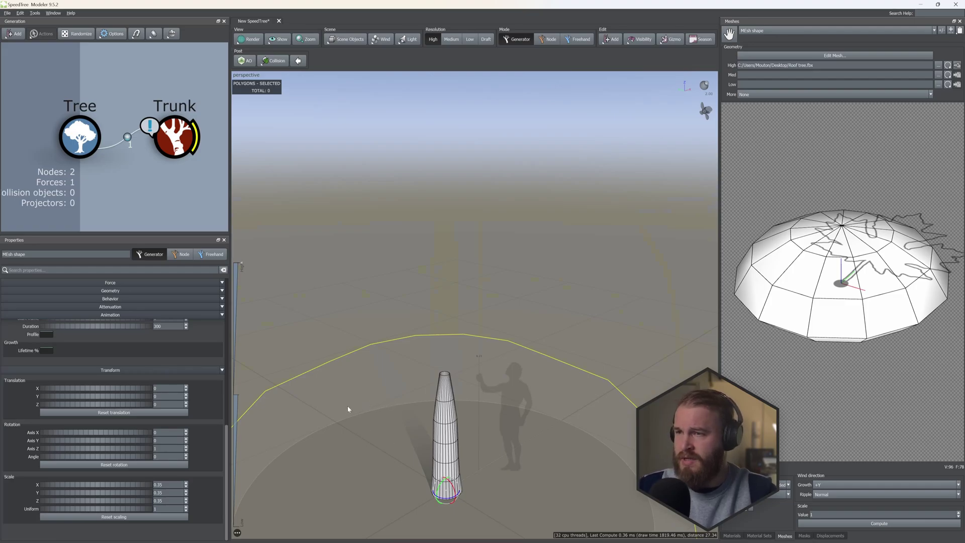
{"action": "key", "text": "w"}
{"action": "left_click_drag", "start_coordinate": [447, 479], "coordinate": [443, 247]}
Step: Change the geometry force's Collide behavior from Stop to None
{"action": "scroll", "coordinate": [73, 383], "scroll_direction": "up", "scroll_amount": 5}
{"action": "scroll", "coordinate": [60, 346], "scroll_direction": "up", "scroll_amount": 2}
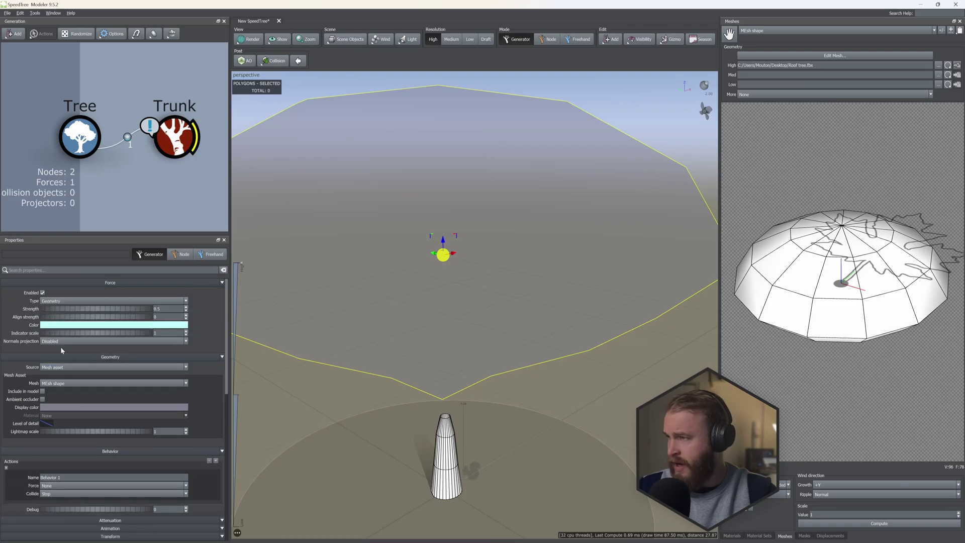
{"action": "left_click", "coordinate": [67, 495]}
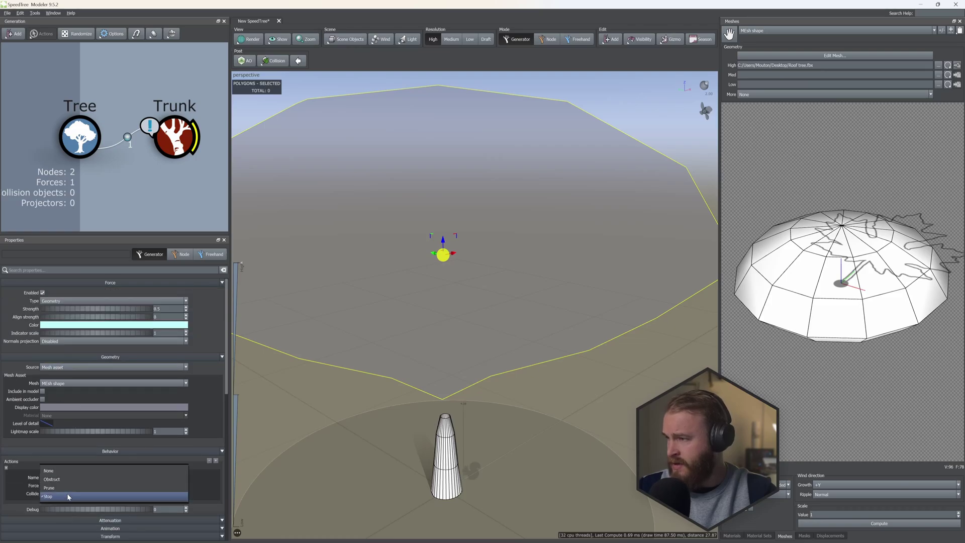
{"action": "left_click", "coordinate": [56, 470]}
Step: Lower the geometry force slightly on the trunk and display the model shaded without the wireframe
{"action": "scroll", "coordinate": [503, 332], "scroll_direction": "down", "scroll_amount": 3}
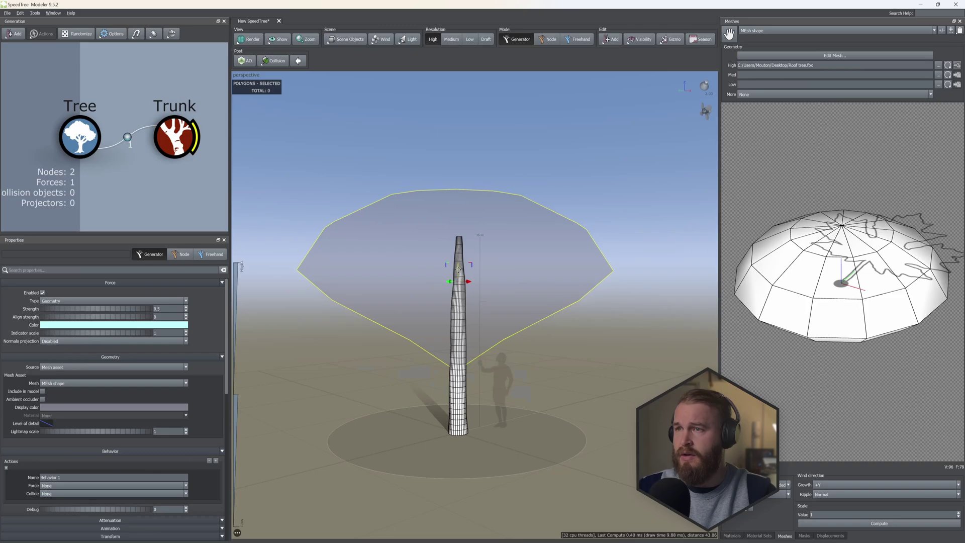
{"action": "left_click_drag", "start_coordinate": [457, 269], "coordinate": [459, 271]}
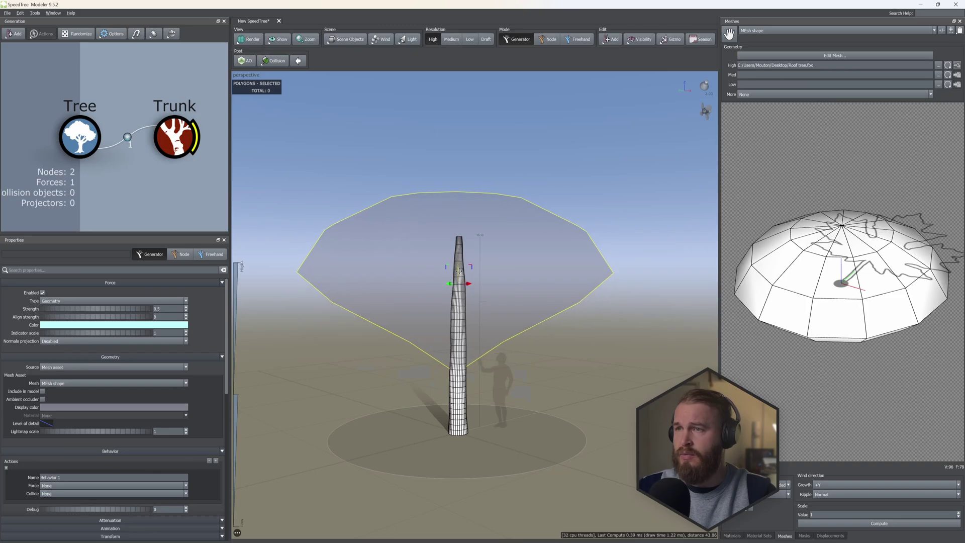
{"action": "left_click", "coordinate": [246, 40]}
{"action": "left_click", "coordinate": [259, 58]}
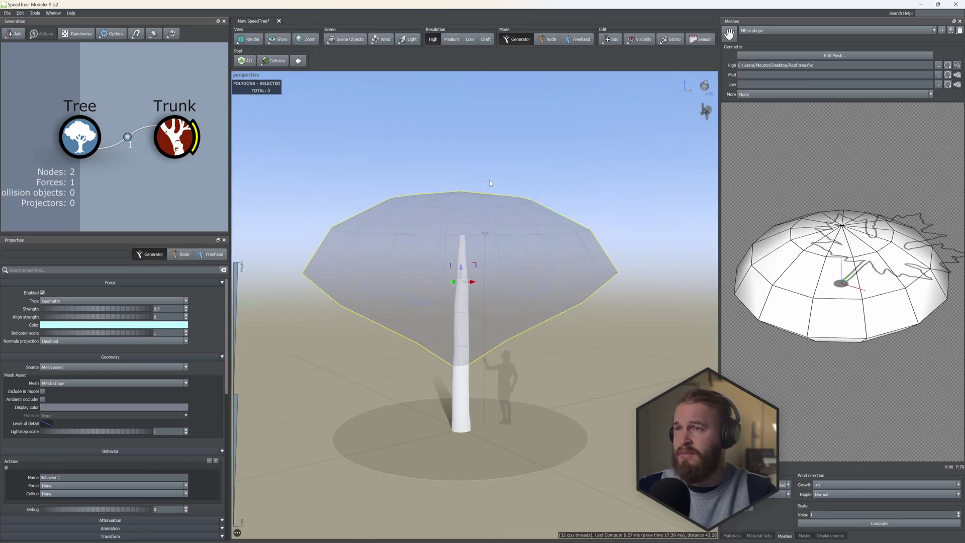
Step: Set the trunk's shape control style to Enabled geometry forces
{"action": "left_click", "coordinate": [204, 134]}
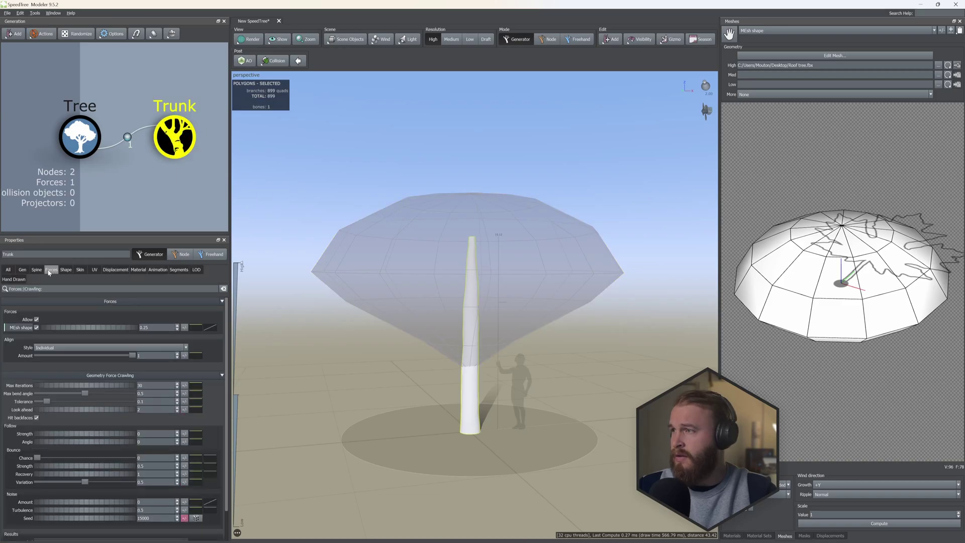
{"action": "left_click", "coordinate": [67, 271]}
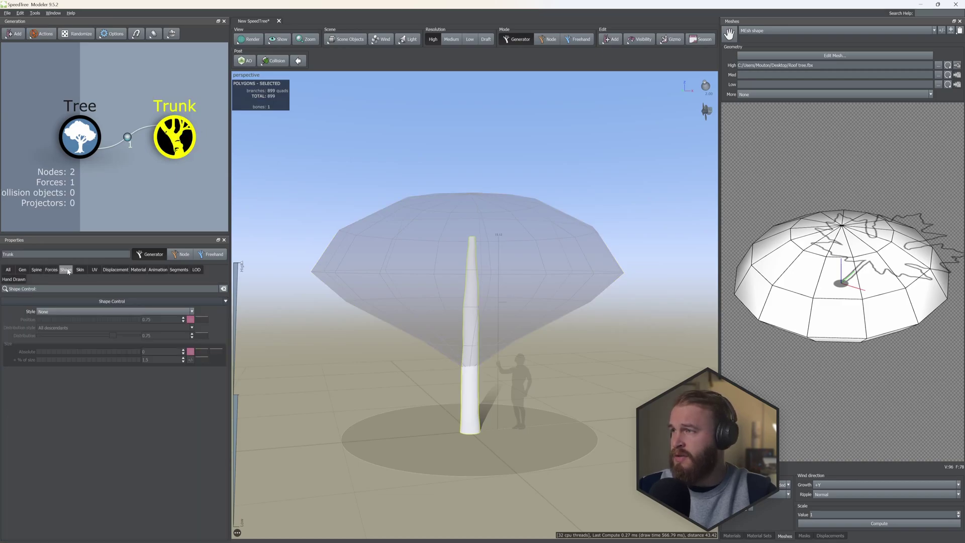
{"action": "left_click", "coordinate": [75, 311]}
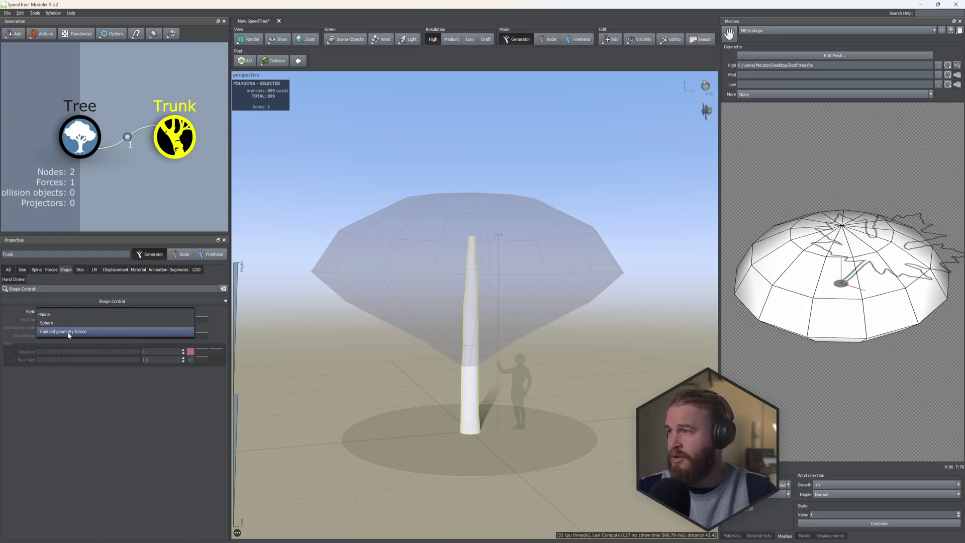
{"action": "left_click", "coordinate": [69, 333]}
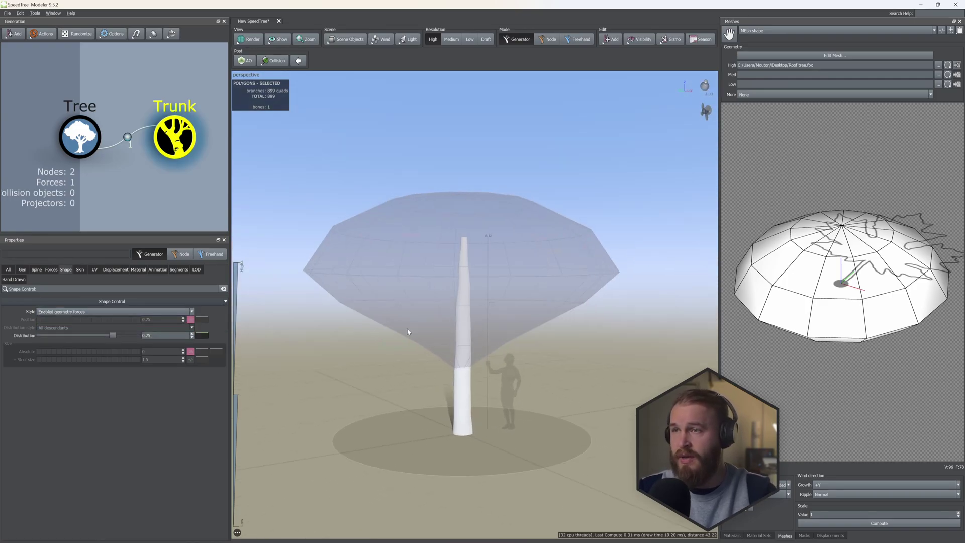
Step: Hide the geometry force's canopy mesh in the viewport
{"action": "left_click", "coordinate": [421, 297]}
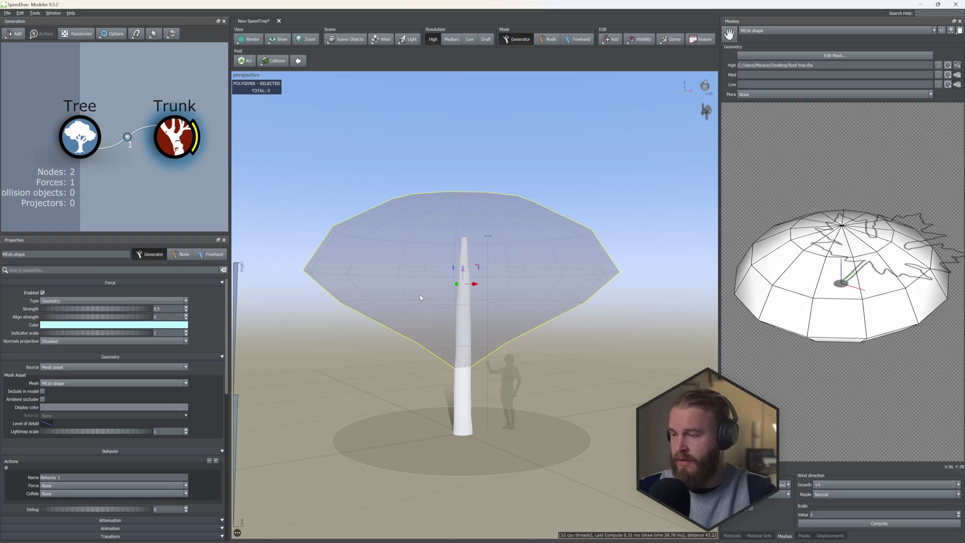
{"action": "key", "text": "f"}
{"action": "scroll", "coordinate": [478, 294], "scroll_direction": "up", "scroll_amount": 3}
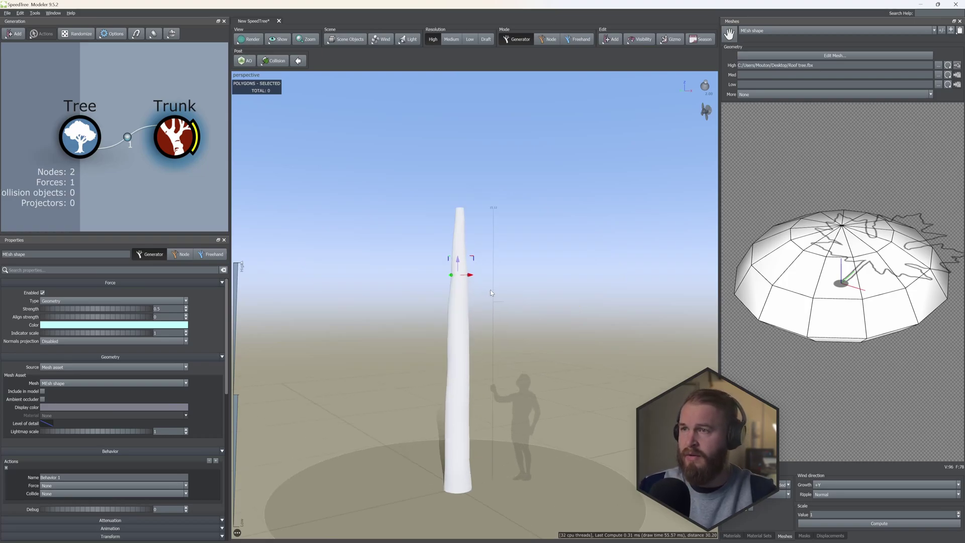
Step: Create a new material and name it "Bark"
{"action": "left_click", "coordinate": [732, 536]}
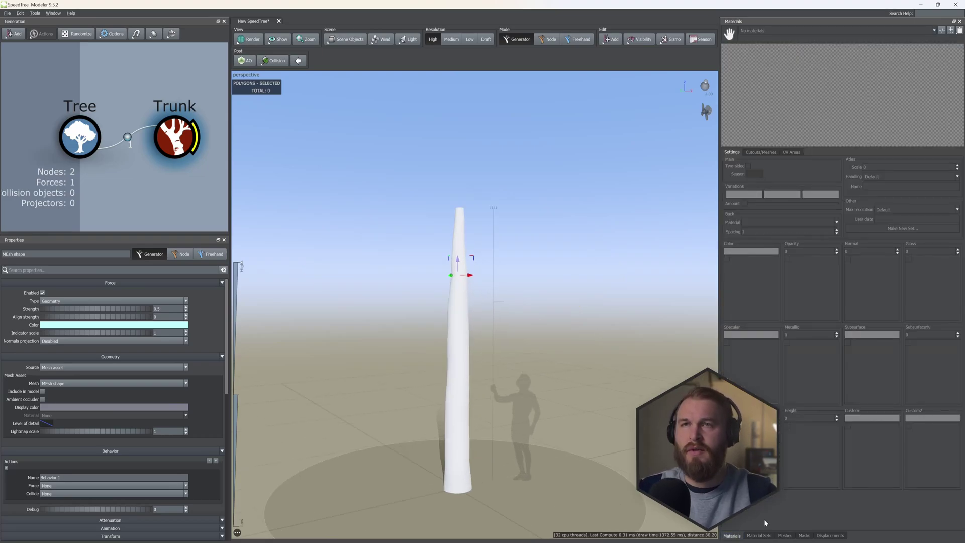
{"action": "left_click", "coordinate": [942, 31]}
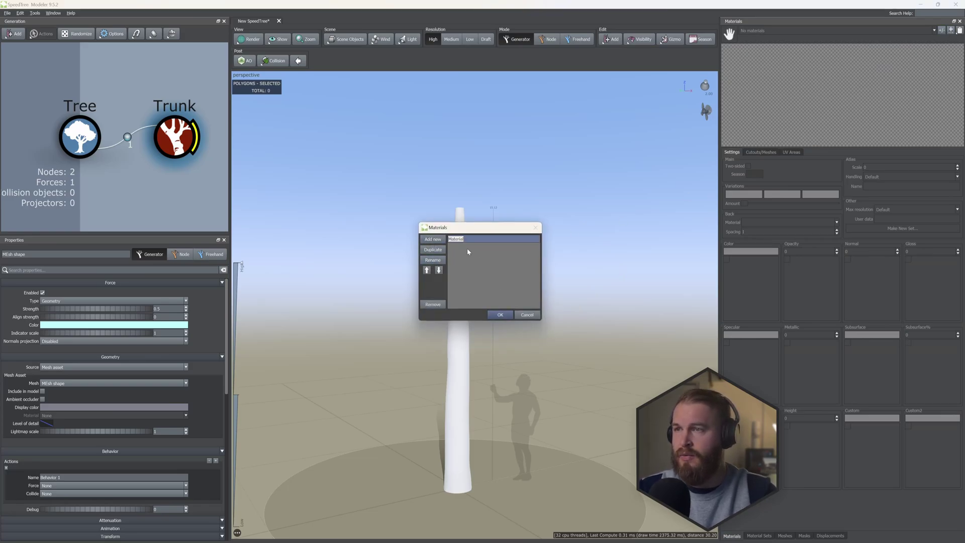
{"action": "type", "text": "k"}
{"action": "key", "text": "Return"}
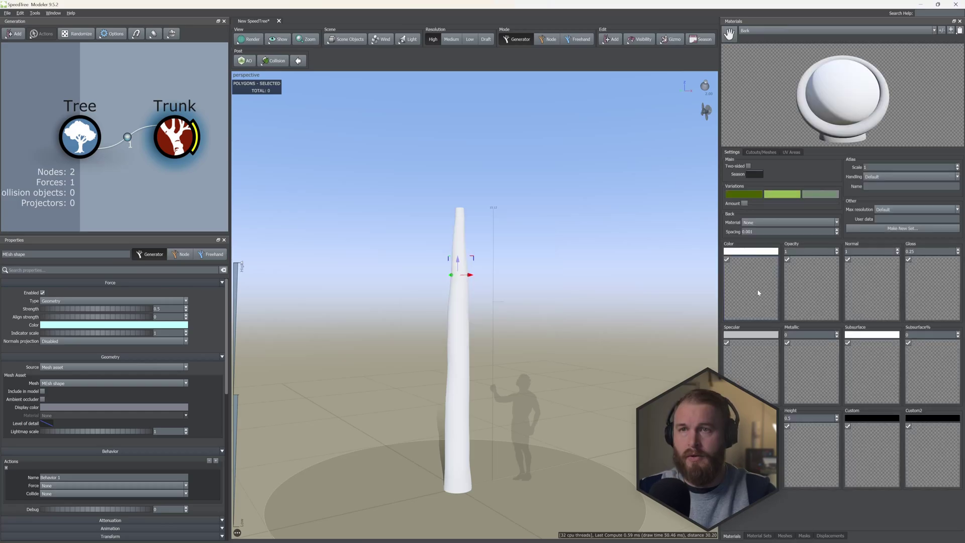
Step: Load wmoiadwn_8K_Albedo.jpg from the bark_beech_wmoiadwn folder as Bark's color map, declining the maps detected for other slots
{"action": "double_click", "coordinate": [752, 284]}
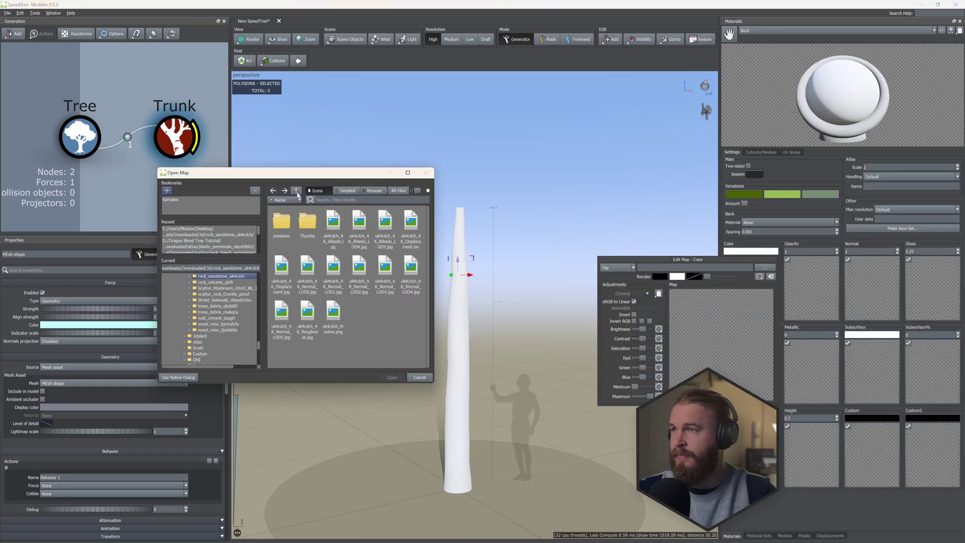
{"action": "left_click", "coordinate": [178, 378]}
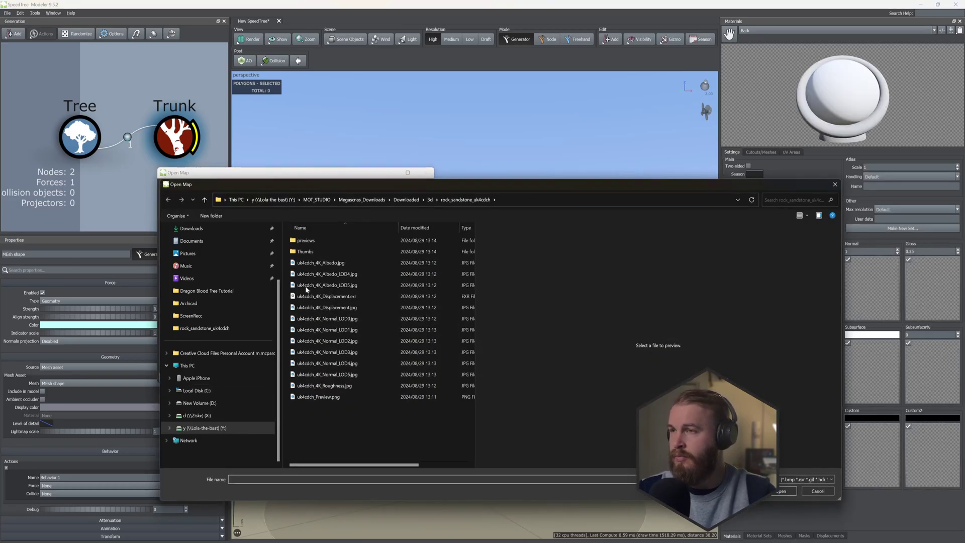
{"action": "left_click", "coordinate": [227, 292]}
{"action": "left_click", "coordinate": [408, 246]}
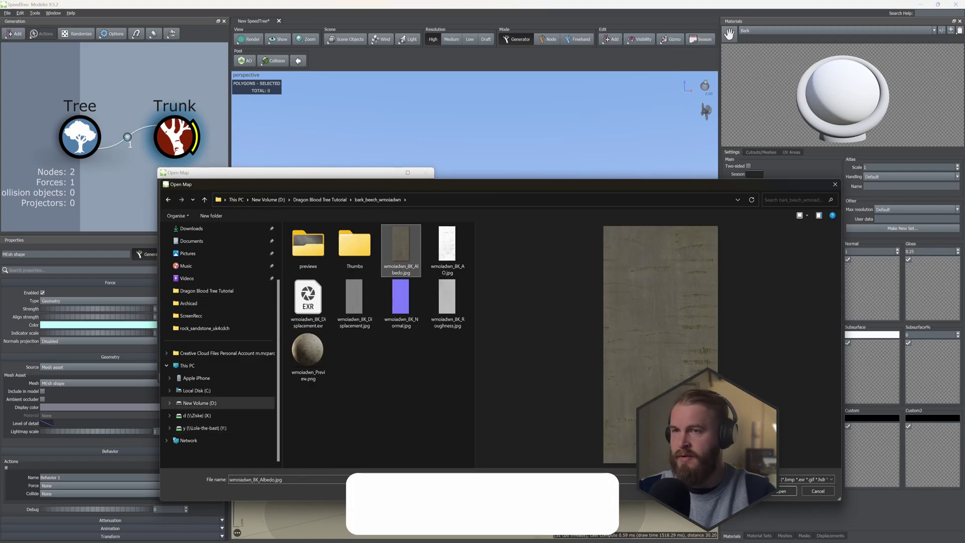
{"action": "left_click", "coordinate": [787, 492]}
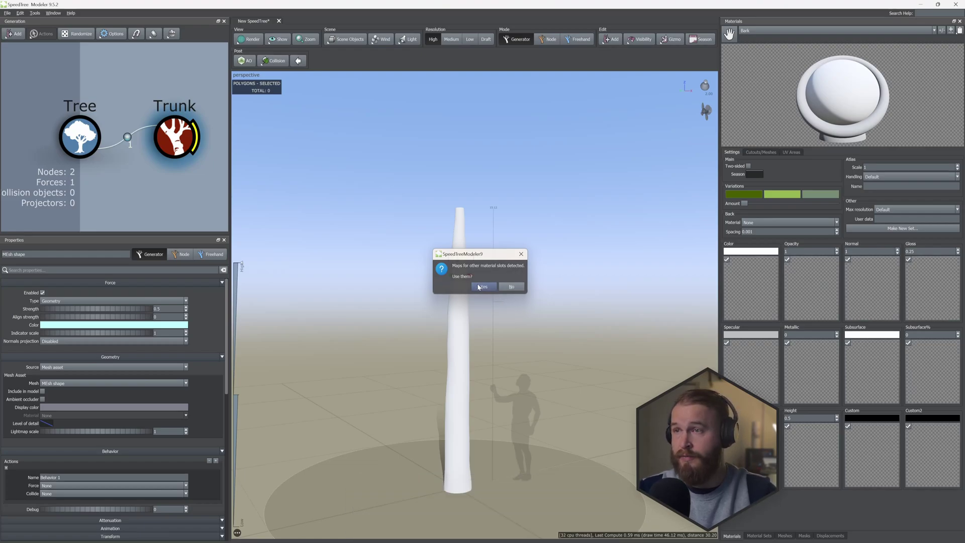
{"action": "left_click", "coordinate": [511, 286]}
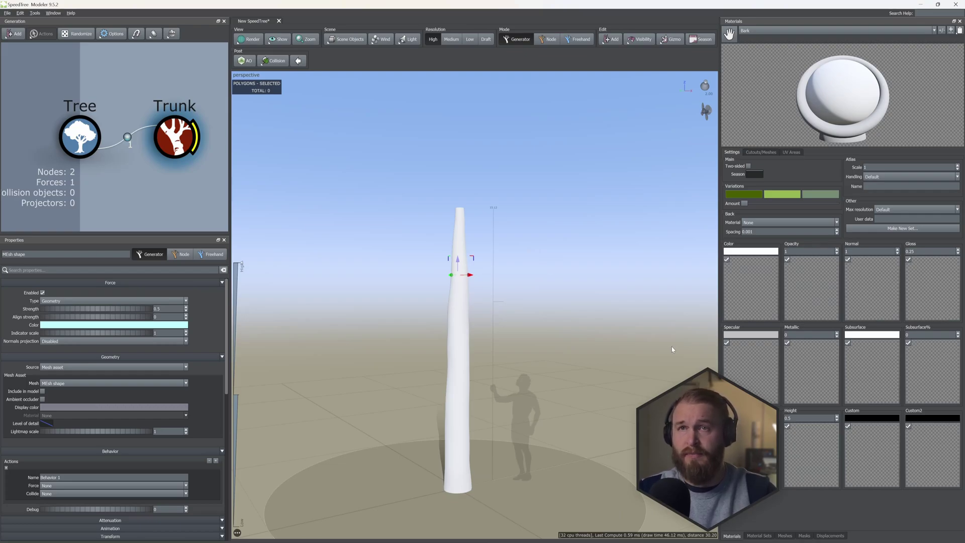
Step: Assign the Bark material to the trunk as its branch material and set the material's normal strength to 1.5
{"action": "left_click_drag", "start_coordinate": [460, 270], "coordinate": [171, 134]}
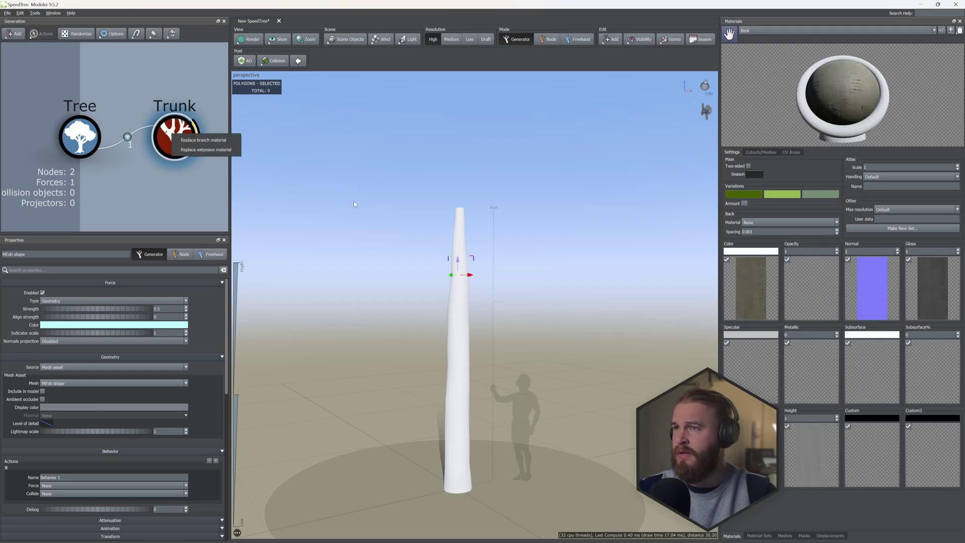
{"action": "left_click", "coordinate": [208, 142]}
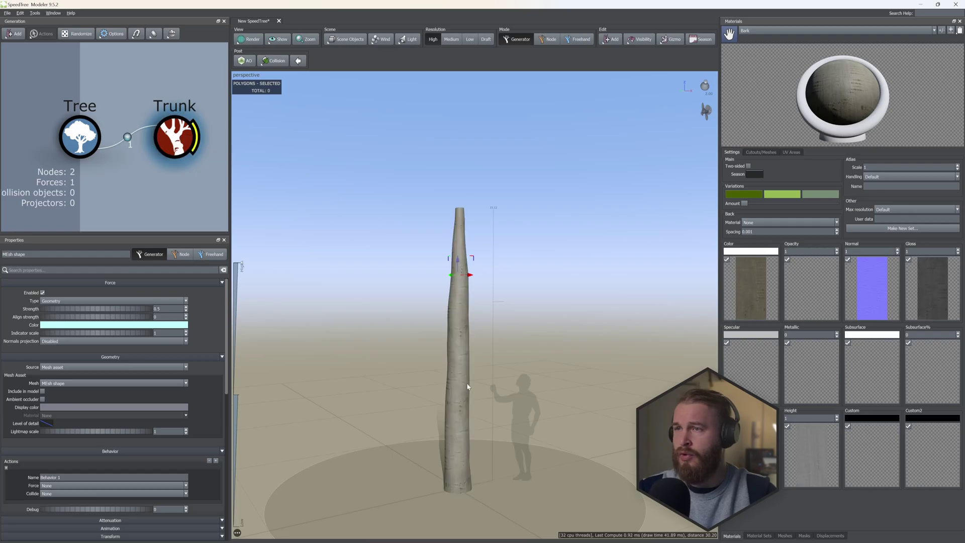
{"action": "mouse_move", "coordinate": [468, 387]}
{"action": "left_mouse_down"}
{"action": "mouse_move", "coordinate": [495, 383]}
{"action": "mouse_move", "coordinate": [439, 383]}
{"action": "mouse_move", "coordinate": [461, 382]}
{"action": "left_mouse_up"}
{"action": "scroll", "coordinate": [462, 382], "scroll_direction": "up", "scroll_amount": 5}
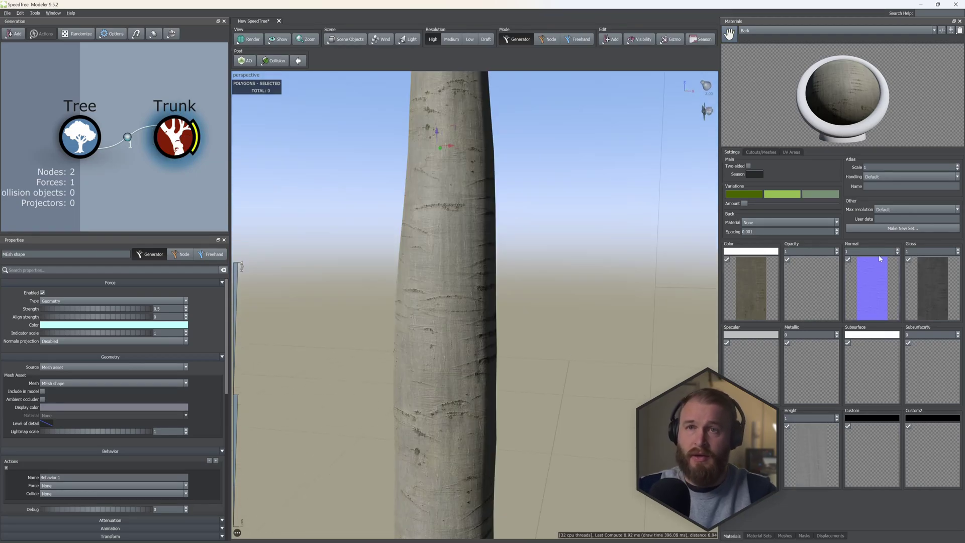
{"action": "left_click_drag", "start_coordinate": [876, 251], "coordinate": [789, 261]}
{"action": "type", "text": "1.5"}
{"action": "key", "text": "Return"}
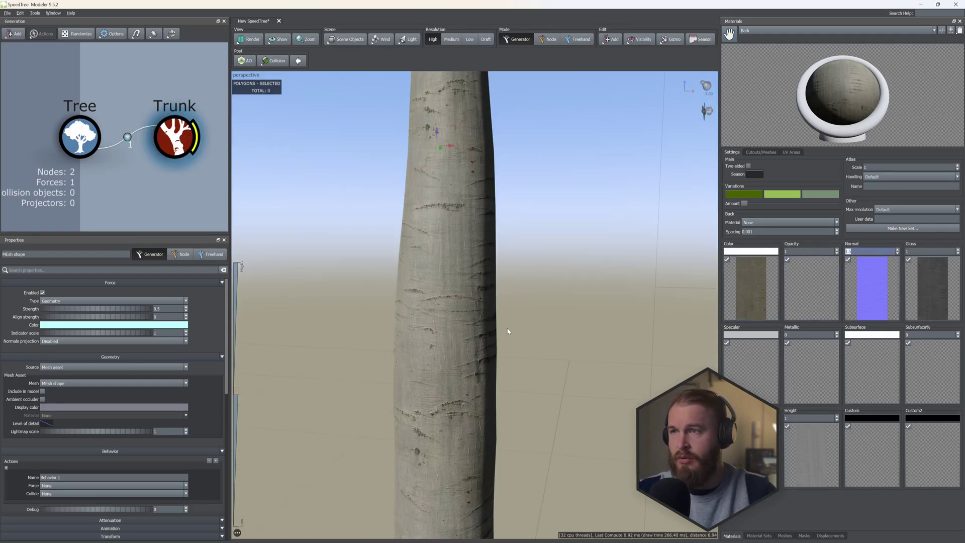
{"action": "scroll", "coordinate": [434, 330], "scroll_direction": "up", "scroll_amount": 3}
{"action": "scroll", "coordinate": [433, 330], "scroll_direction": "down", "scroll_amount": 7}
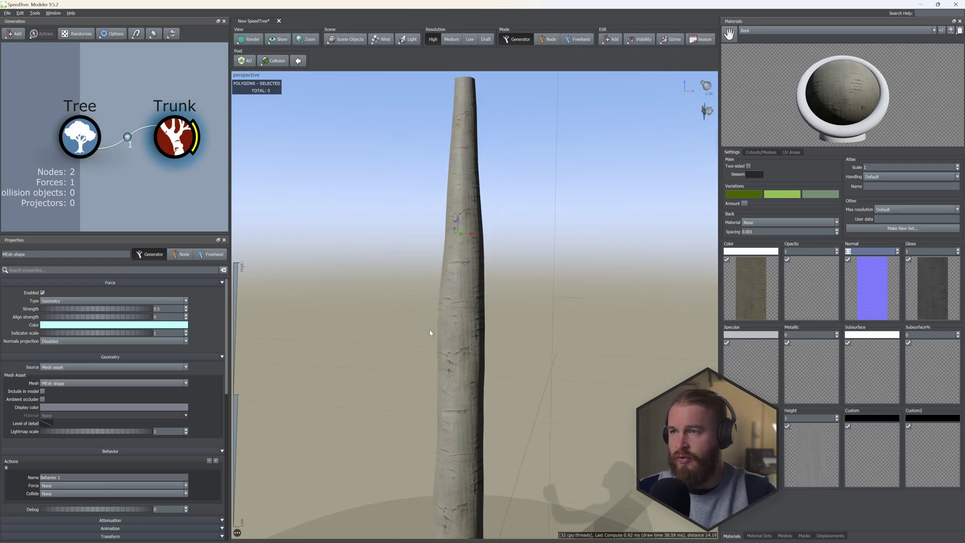
Step: Enable fractional U mapping on the trunk's UVs and set the fractional value to 0.67
{"action": "left_click_drag", "start_coordinate": [429, 330], "coordinate": [461, 335]}
{"action": "middle_click_drag", "start_coordinate": [461, 335], "coordinate": [478, 271]}
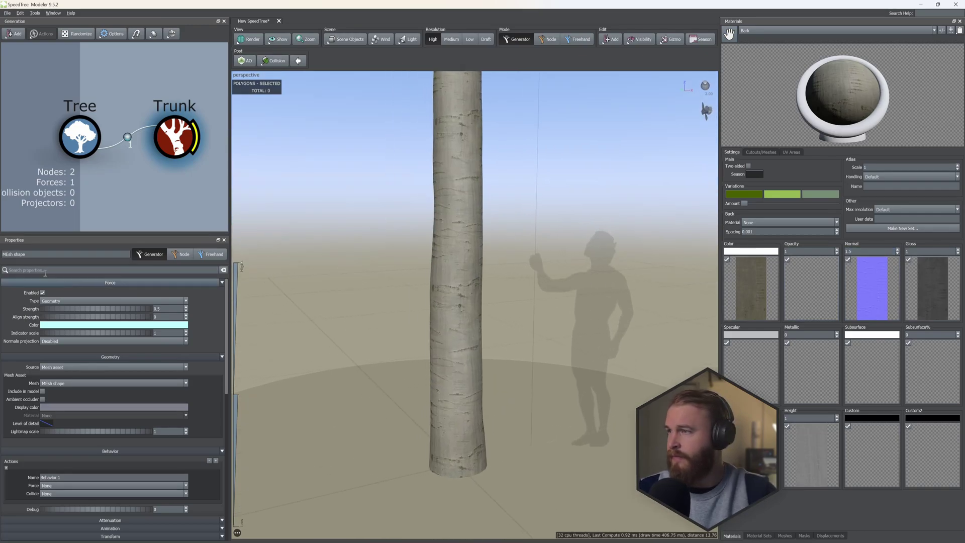
{"action": "left_click", "coordinate": [169, 125]}
{"action": "left_click", "coordinate": [94, 270]}
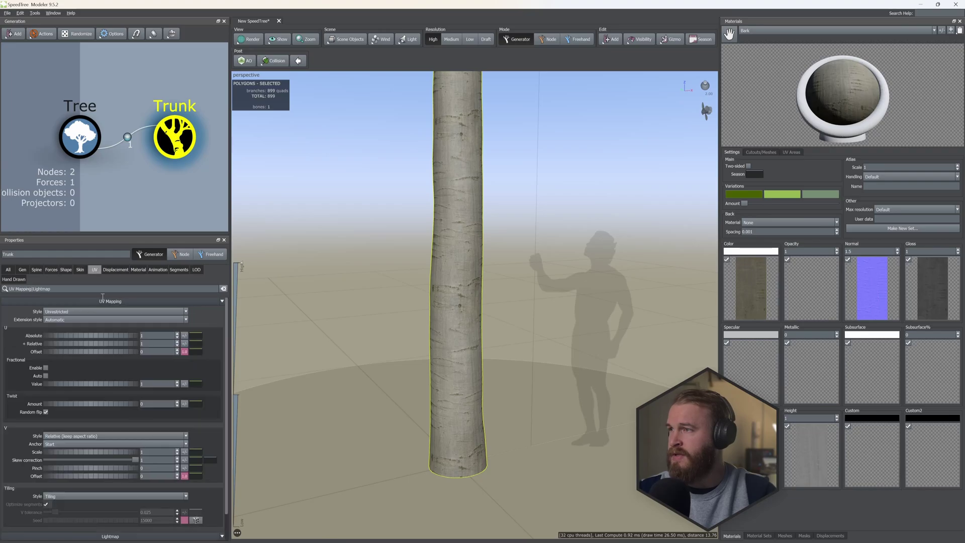
{"action": "left_click", "coordinate": [45, 367]}
{"action": "left_click_drag", "start_coordinate": [76, 385], "coordinate": [62, 388]}
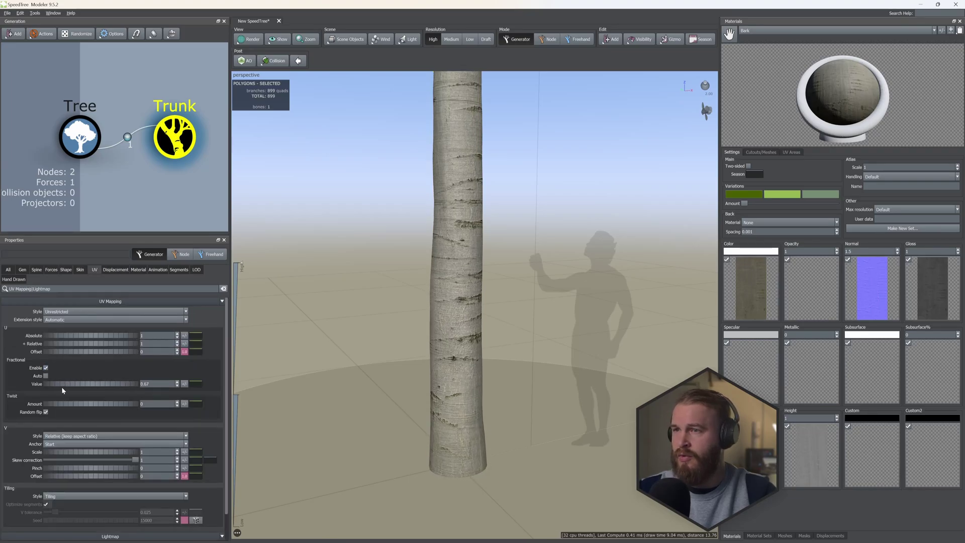
Step: Add a Big branches generator to the trunk
{"action": "left_click_drag", "start_coordinate": [359, 289], "coordinate": [487, 329]}
{"action": "scroll", "coordinate": [491, 322], "scroll_direction": "down", "scroll_amount": 6}
{"action": "middle_click_drag", "start_coordinate": [516, 241], "coordinate": [517, 320]}
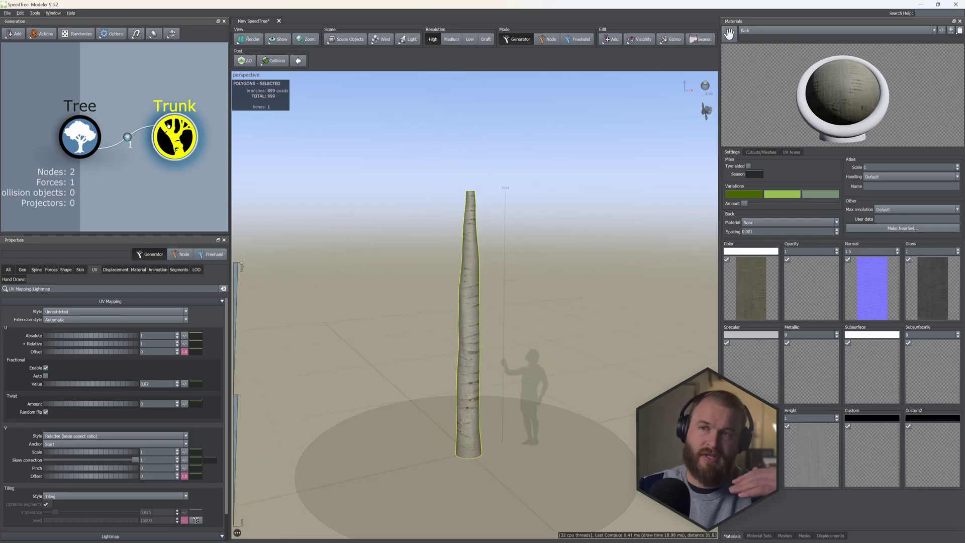
{"action": "right_click", "coordinate": [391, 255]}
{"action": "mouse_move", "coordinate": [397, 259]}
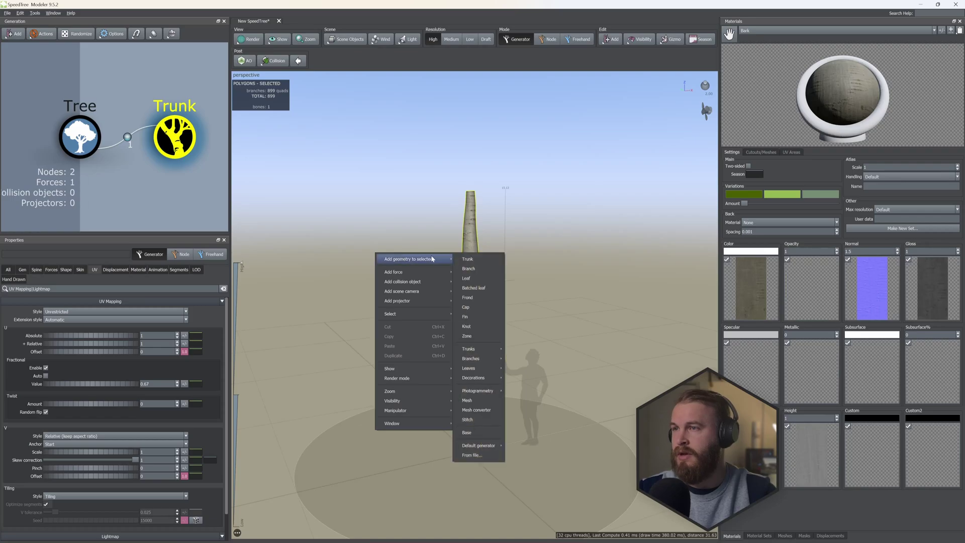
{"action": "mouse_move", "coordinate": [496, 361]}
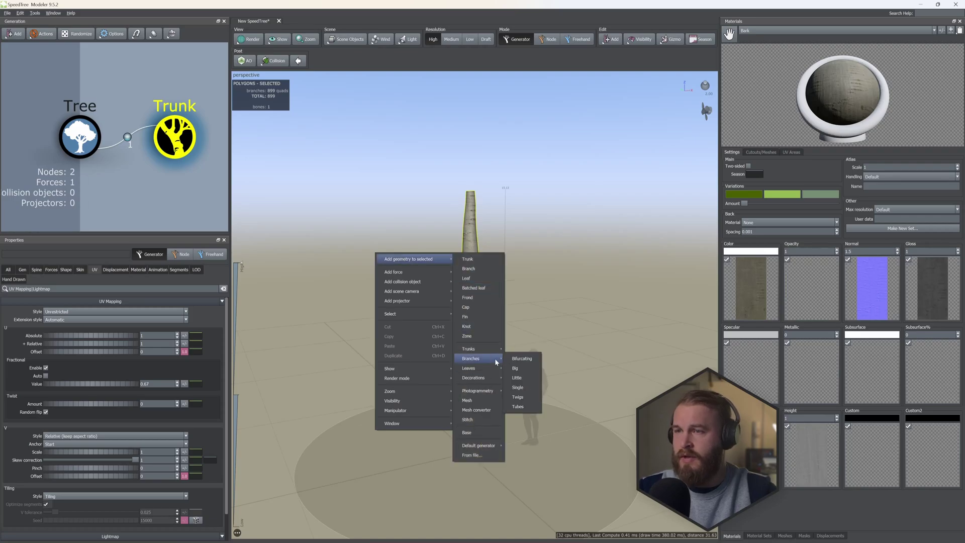
{"action": "left_click", "coordinate": [528, 370]}
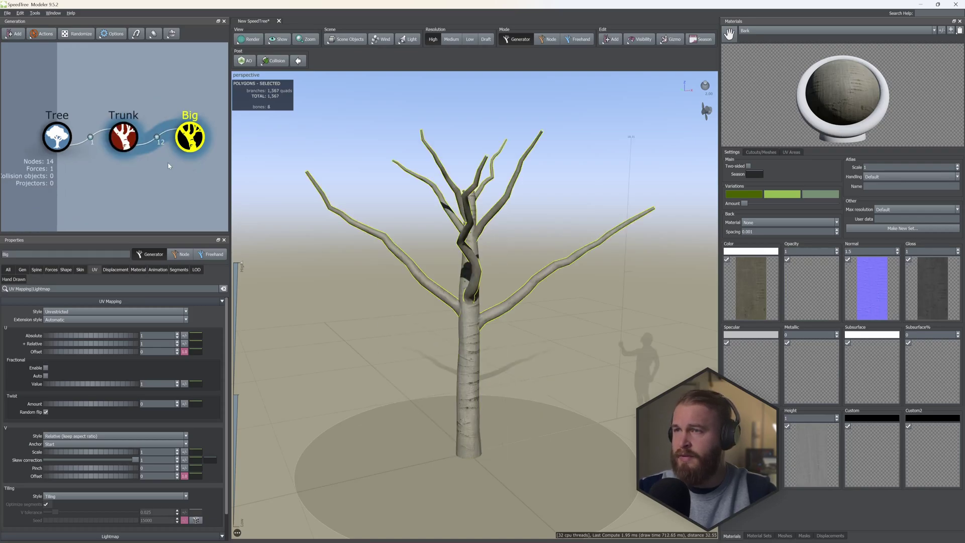
Step: Show the geometry force's canopy mesh in the viewport again
{"action": "left_click", "coordinate": [375, 373]}
{"action": "right_click", "coordinate": [392, 397]}
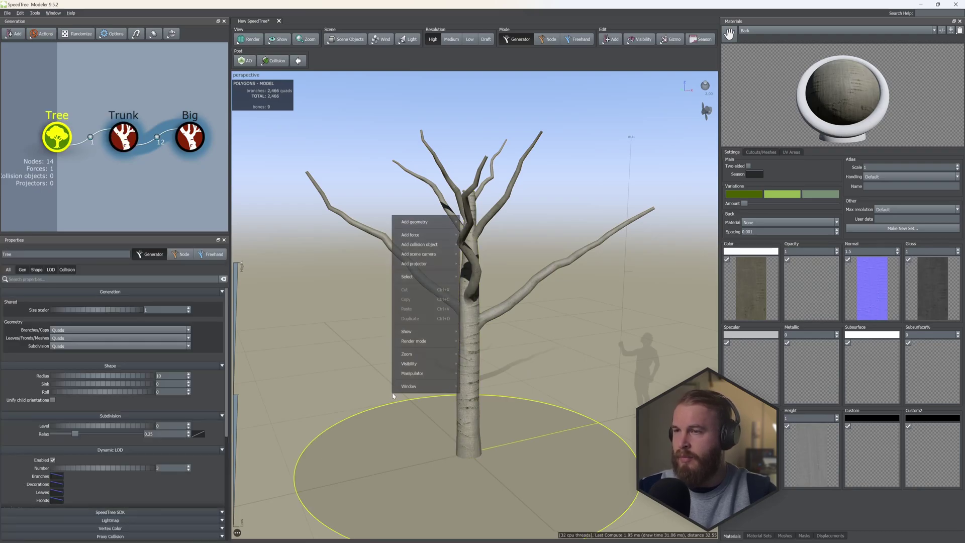
{"action": "left_click_drag", "start_coordinate": [387, 392], "coordinate": [379, 367]}
Step: Set the Big branches' interval frequency to 11 and count to 4, with their first boundary at 0.5
{"action": "left_click", "coordinate": [190, 142]}
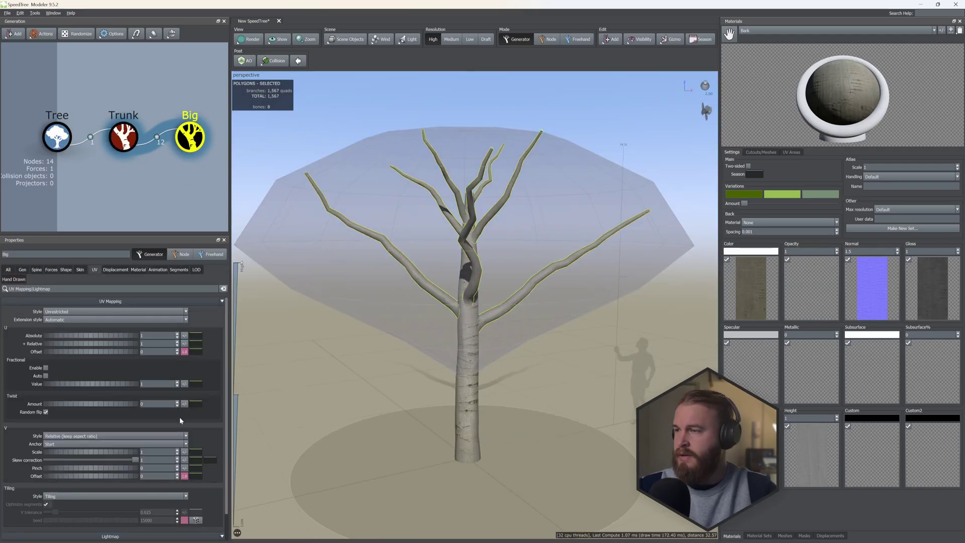
{"action": "left_click", "coordinate": [22, 271]}
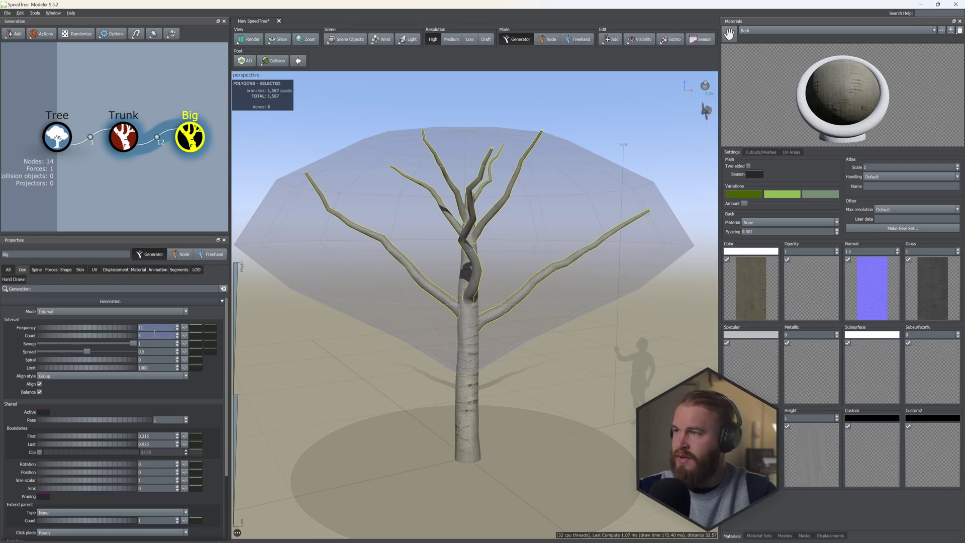
{"action": "key", "text": "Return"}
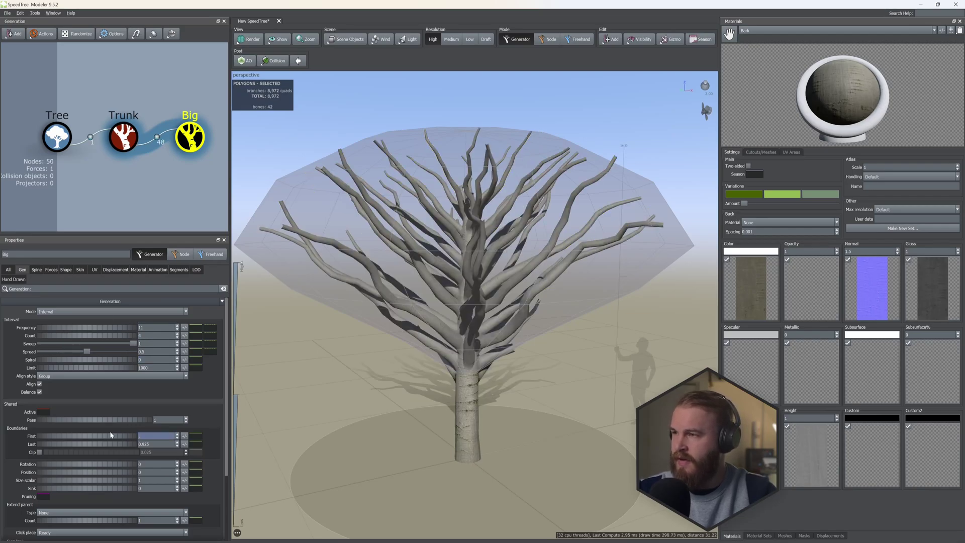
{"action": "key", "text": "Return"}
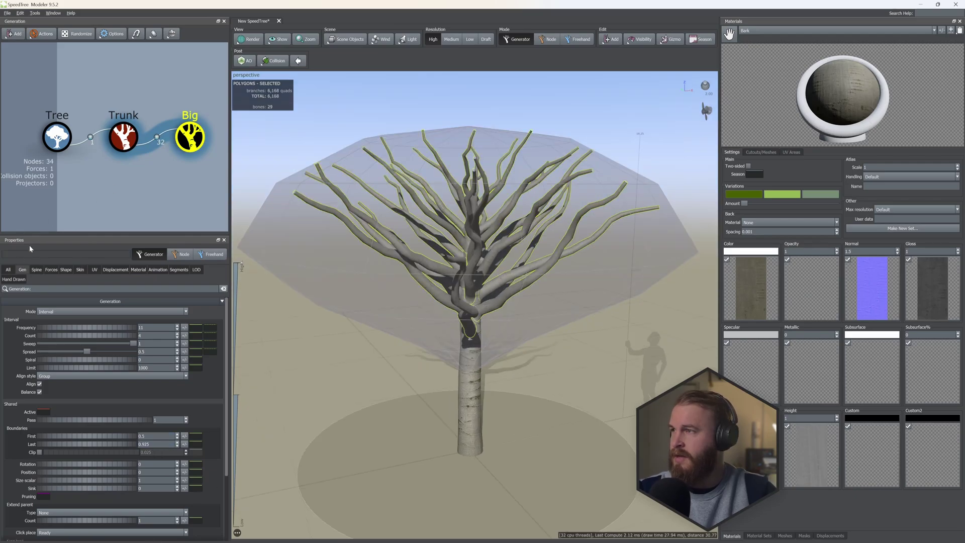
Step: Set the Big branches' spine shape scale to 0.7 and their extend parent type to Any
{"action": "left_click", "coordinate": [36, 275]}
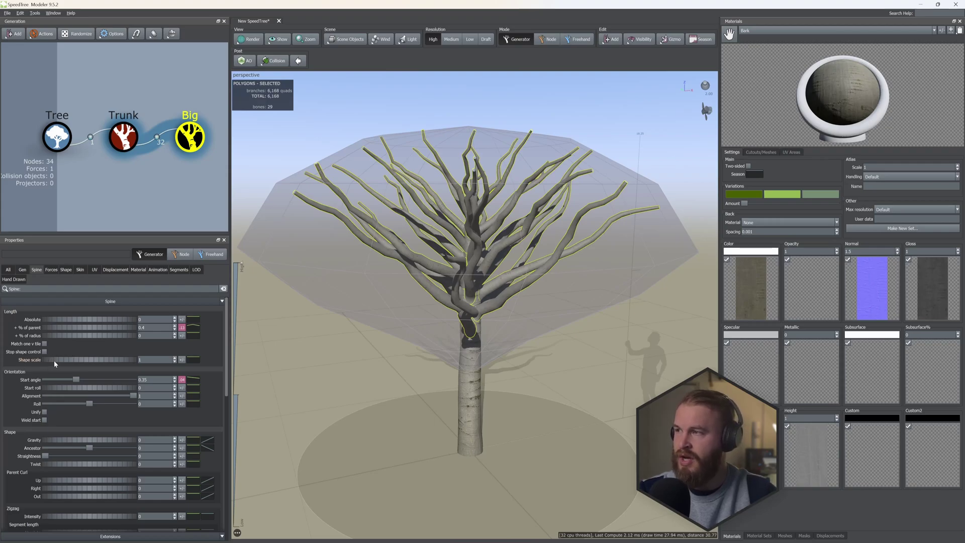
{"action": "left_click_drag", "start_coordinate": [131, 362], "coordinate": [108, 359]}
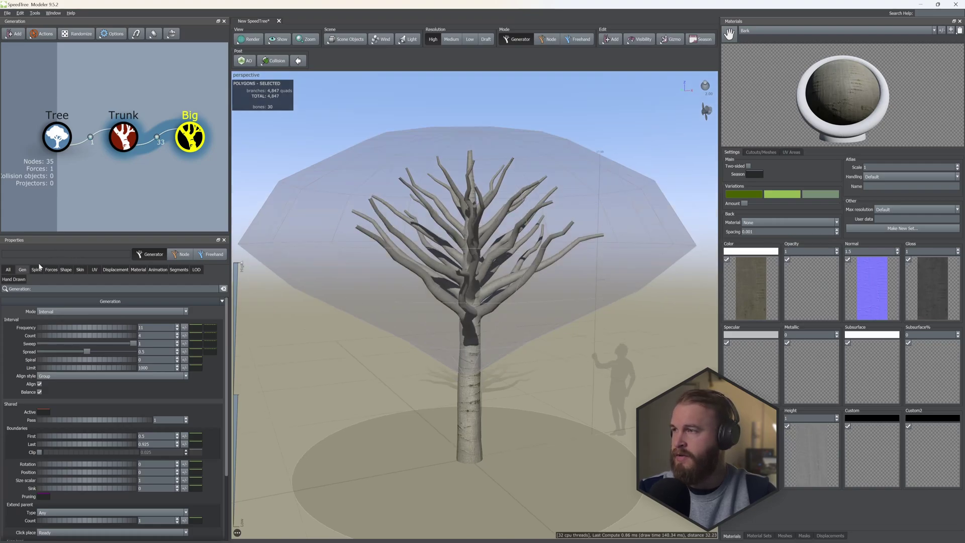
Step: Set the Big branches' start angle to about 0.24 and steepen its parent curve, raising the start point and lowering the end point
{"action": "left_click", "coordinate": [37, 269]}
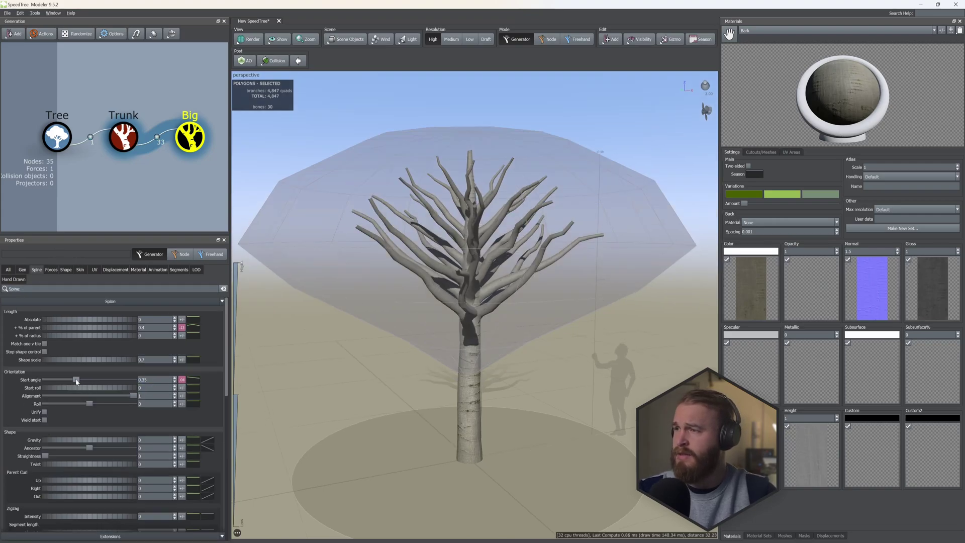
{"action": "left_click_drag", "start_coordinate": [77, 382], "coordinate": [66, 384]}
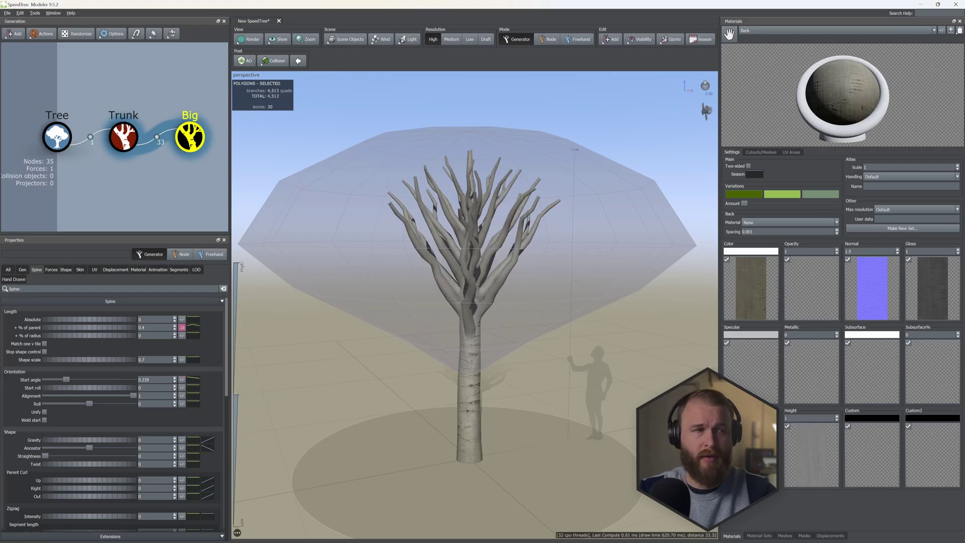
{"action": "left_click_drag", "start_coordinate": [306, 276], "coordinate": [307, 268]}
{"action": "left_click", "coordinate": [192, 381]}
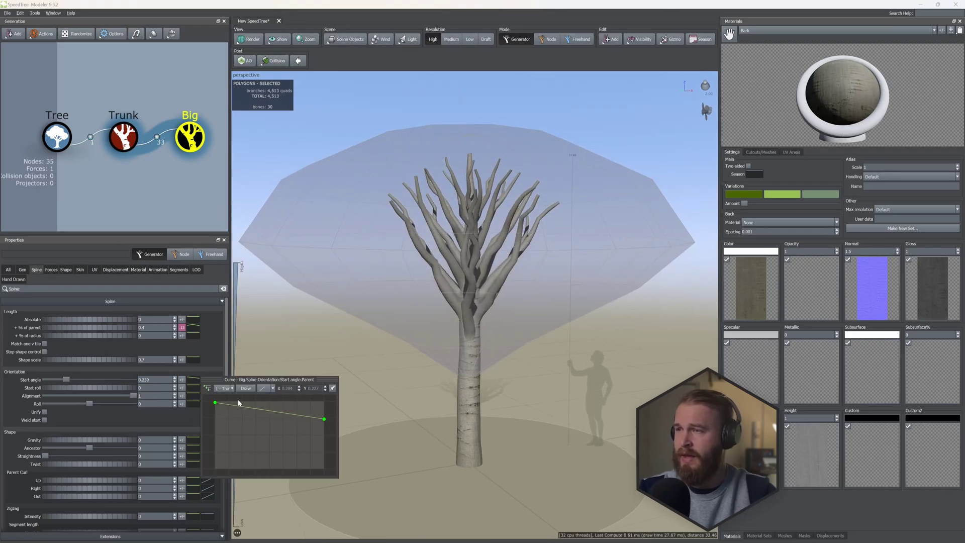
{"action": "left_click_drag", "start_coordinate": [218, 406], "coordinate": [211, 381]}
{"action": "left_click_drag", "start_coordinate": [323, 419], "coordinate": [324, 435]}
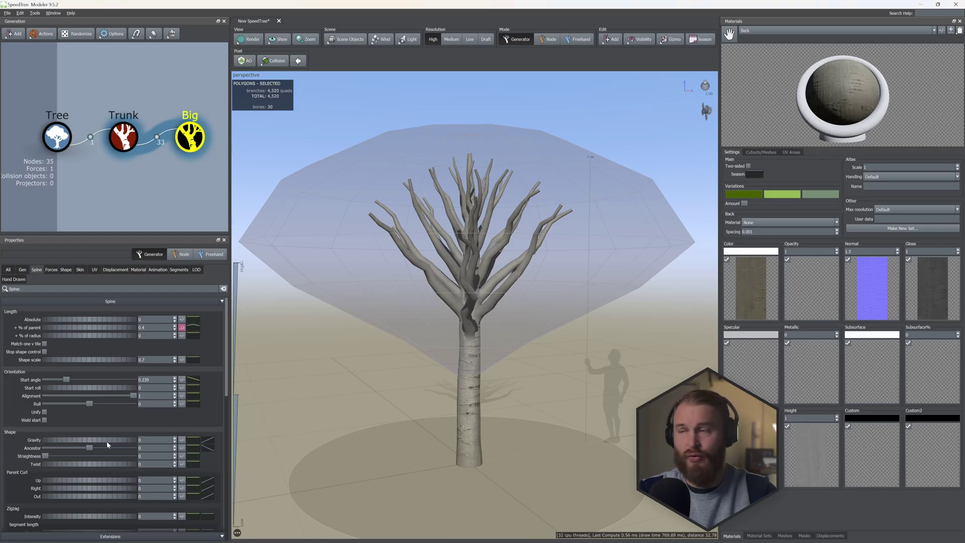
Step: Set the Big branches' gravity to 0.03 and reshape its profile curve to descend from high at the start to low at the end
{"action": "left_click_drag", "start_coordinate": [113, 439], "coordinate": [112, 439]}
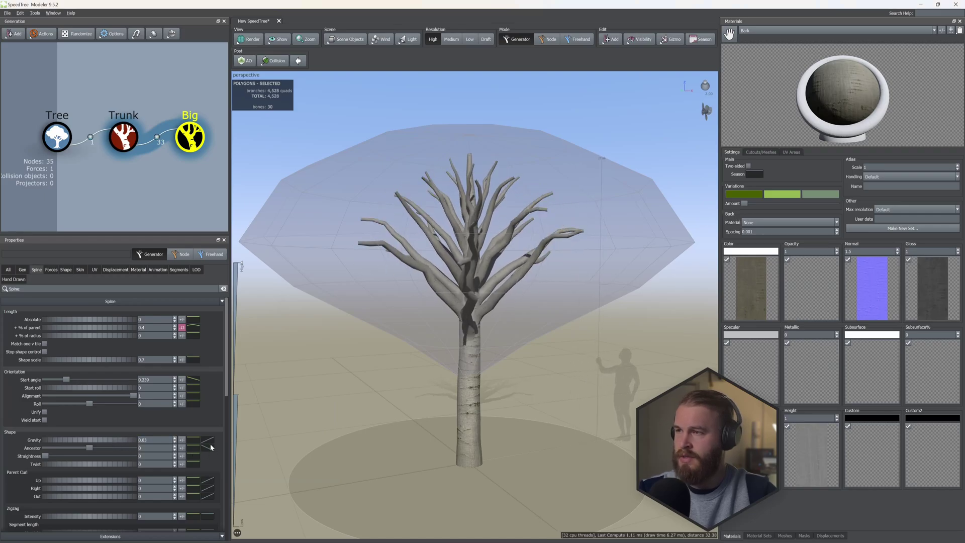
{"action": "left_click", "coordinate": [210, 447]}
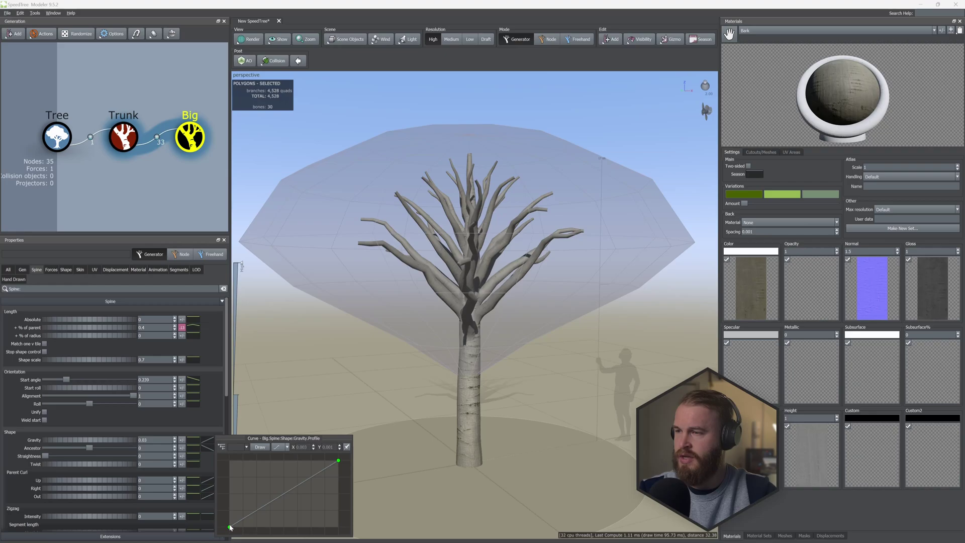
{"action": "left_click_drag", "start_coordinate": [230, 528], "coordinate": [229, 471]}
{"action": "left_click_drag", "start_coordinate": [338, 461], "coordinate": [338, 515]}
{"action": "left_click_drag", "start_coordinate": [298, 503], "coordinate": [279, 472]}
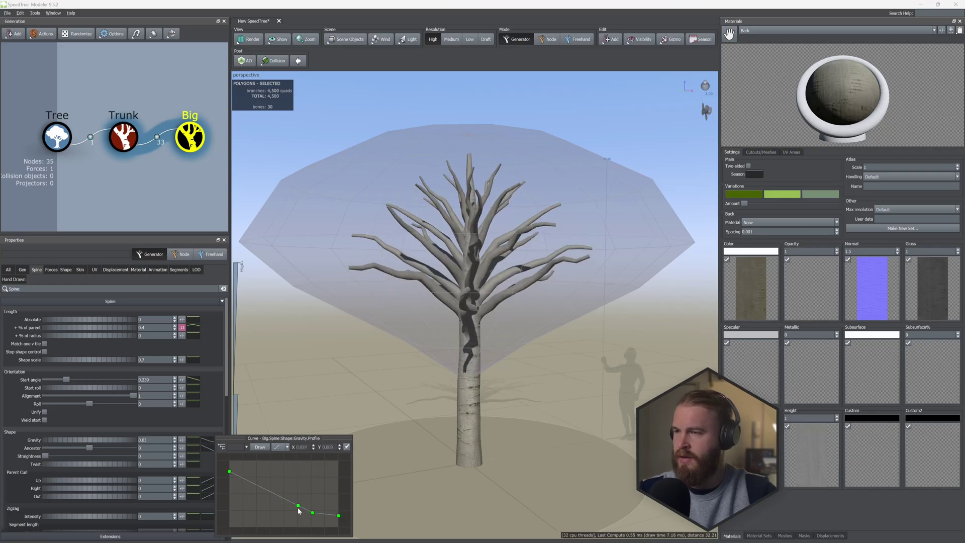
{"action": "left_click_drag", "start_coordinate": [298, 507], "coordinate": [273, 479]}
Step: Set the Big branches' generation position to 0.1
{"action": "left_click", "coordinate": [22, 270]}
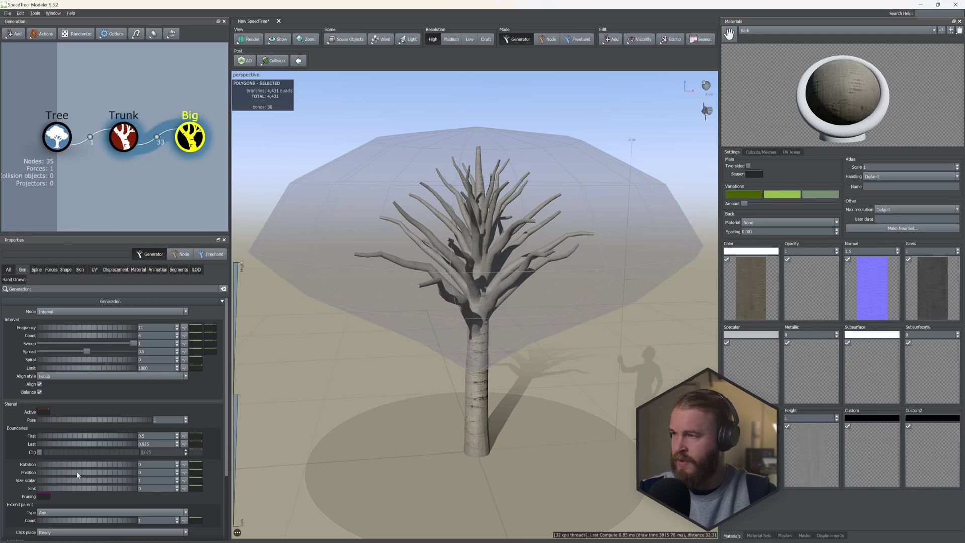
{"action": "left_click_drag", "start_coordinate": [78, 474], "coordinate": [81, 473]}
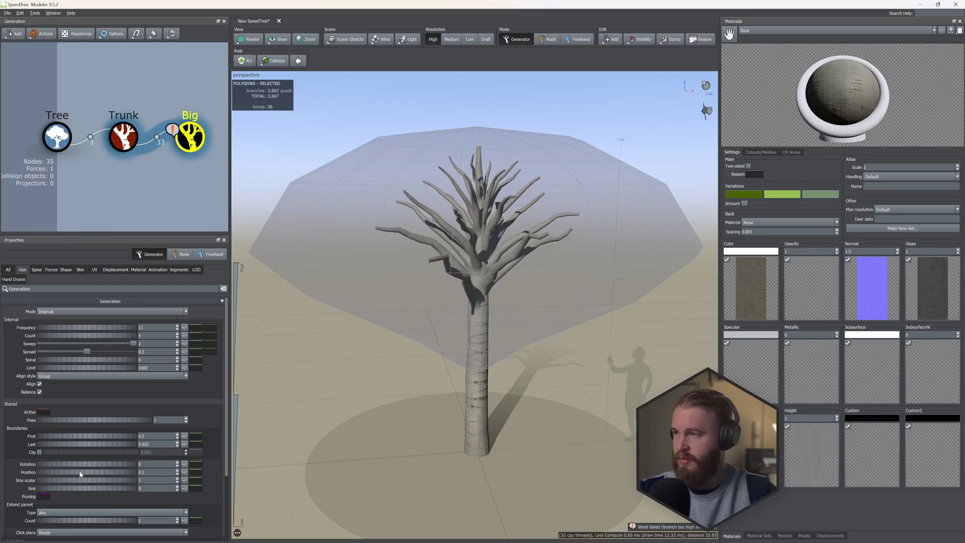
{"action": "left_click_drag", "start_coordinate": [477, 307], "coordinate": [440, 262]}
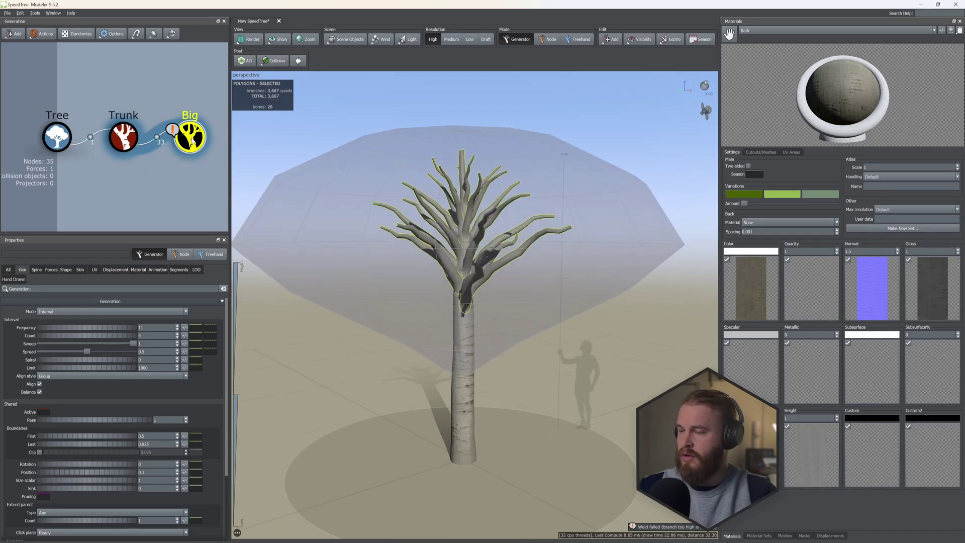
Step: Duplicate the Big generator and attach the copy as a child of the original Big generator
{"action": "key", "text": "ctrl+c"}
{"action": "key", "text": "ctrl+v"}
{"action": "left_click_drag", "start_coordinate": [191, 205], "coordinate": [192, 142]}
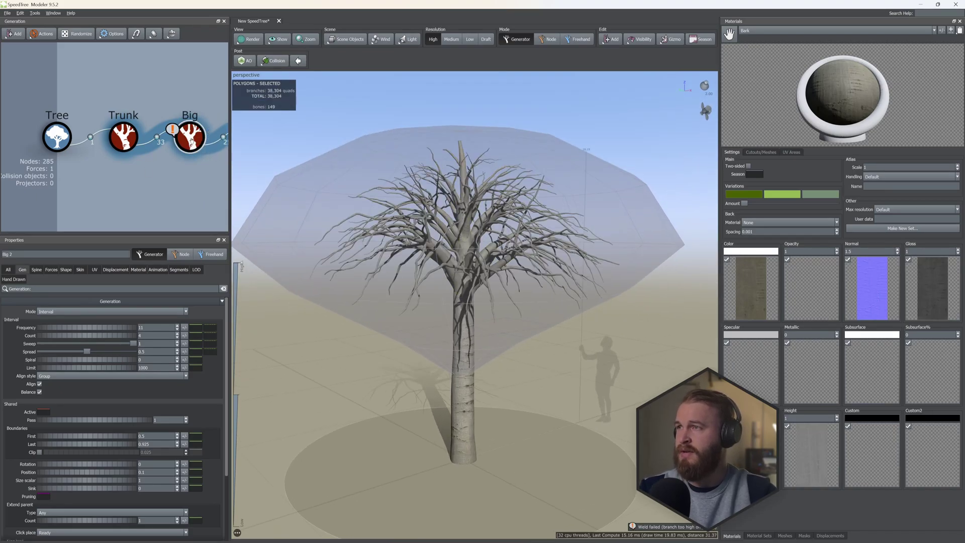
Step: Switch the Big 2 generation mode to Bifurcation and set its align value to 1
{"action": "scroll", "coordinate": [119, 182], "scroll_direction": "down", "scroll_amount": 2}
{"action": "left_click", "coordinate": [110, 311]}
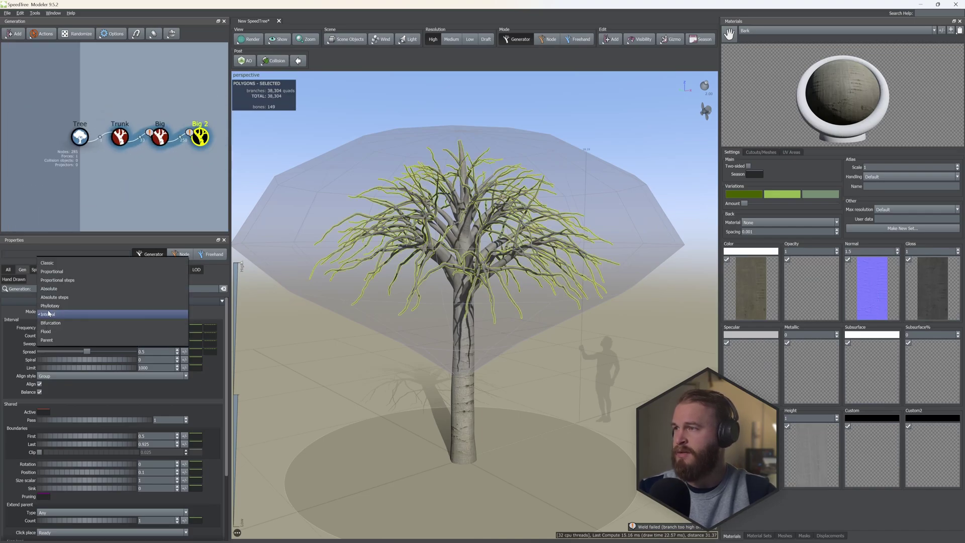
{"action": "left_click", "coordinate": [59, 325]}
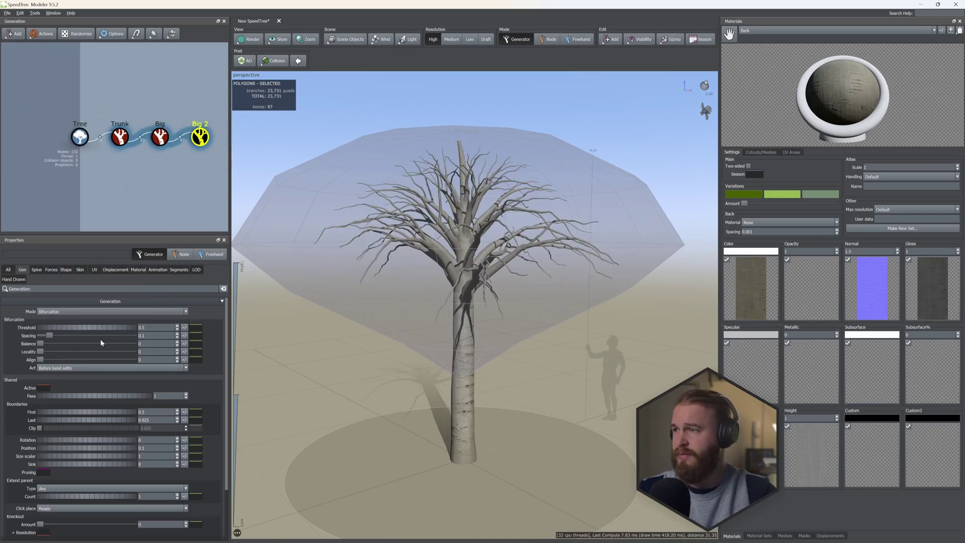
{"action": "left_click_drag", "start_coordinate": [40, 359], "coordinate": [151, 361]}
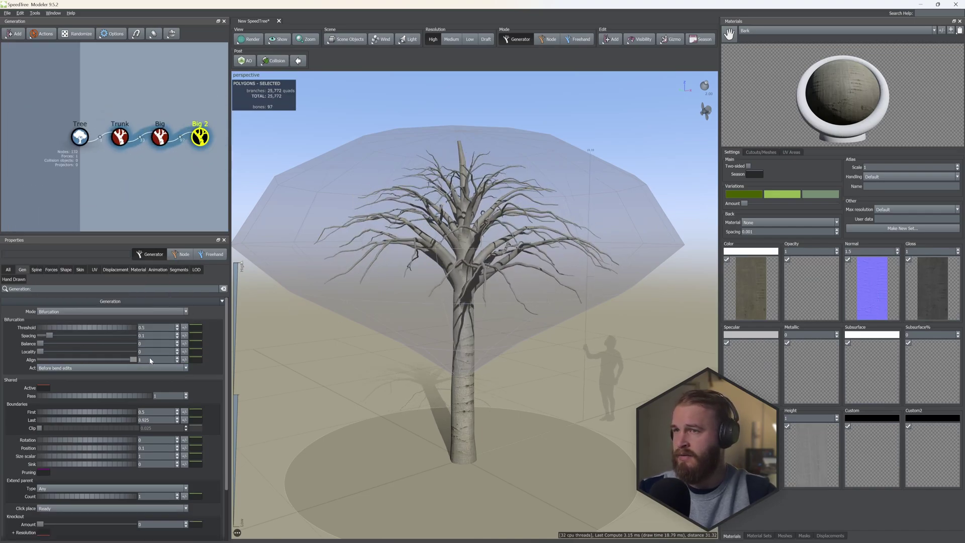
Step: Raise the end of the Big branches' absolute radius profile curve and set their radius percent of parent to 0.462
{"action": "left_click", "coordinate": [160, 138]}
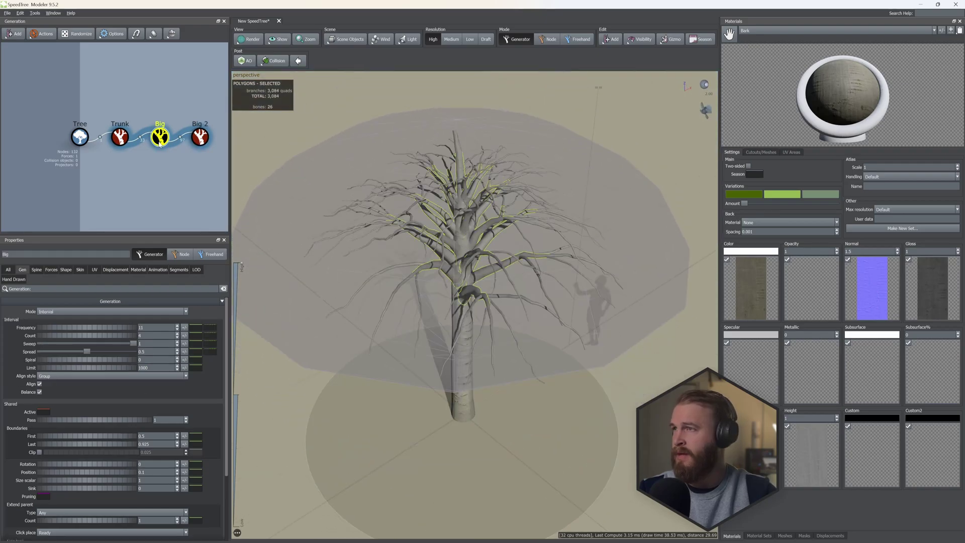
{"action": "left_click", "coordinate": [81, 270]}
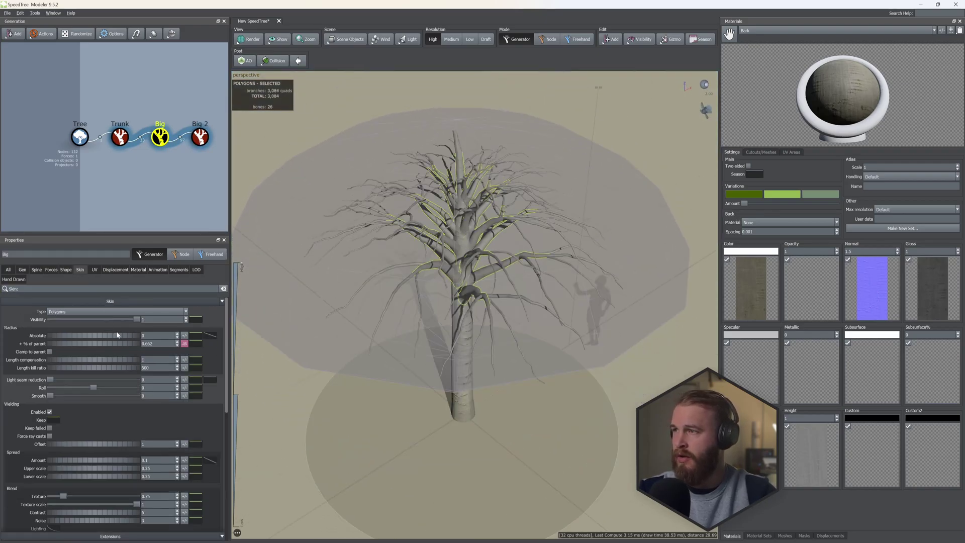
{"action": "left_click", "coordinate": [211, 335]}
{"action": "left_click_drag", "start_coordinate": [341, 409], "coordinate": [346, 371]}
{"action": "left_click_drag", "start_coordinate": [118, 345], "coordinate": [113, 344]}
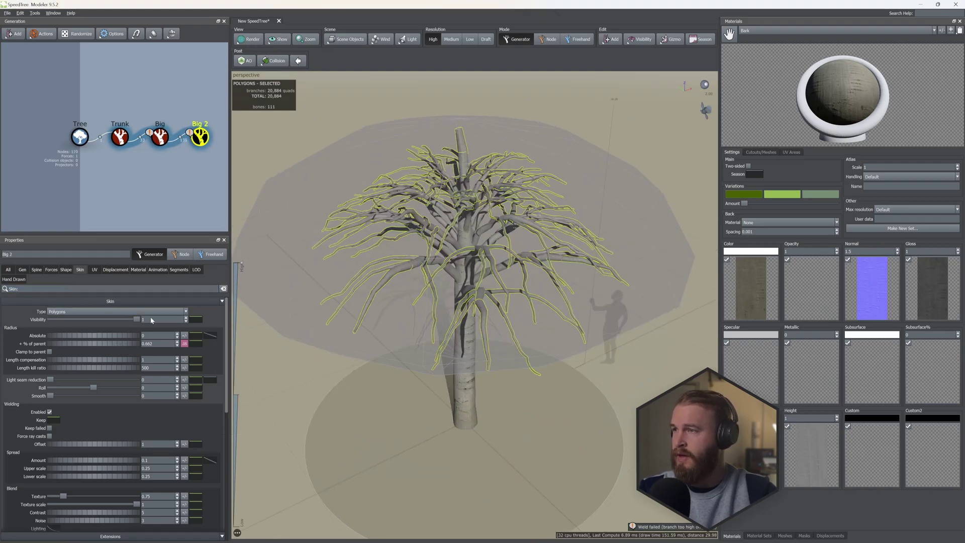
Step: Thicken the Big 2 branches by raising their radius percent of parent to 1.362
{"action": "left_click_drag", "start_coordinate": [481, 224], "coordinate": [389, 369]}
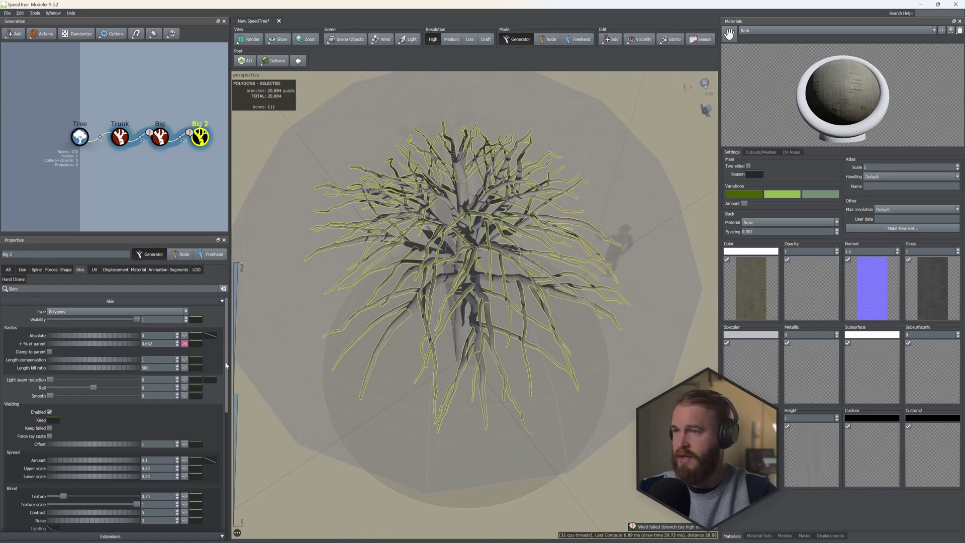
{"action": "left_click_drag", "start_coordinate": [97, 344], "coordinate": [107, 343]}
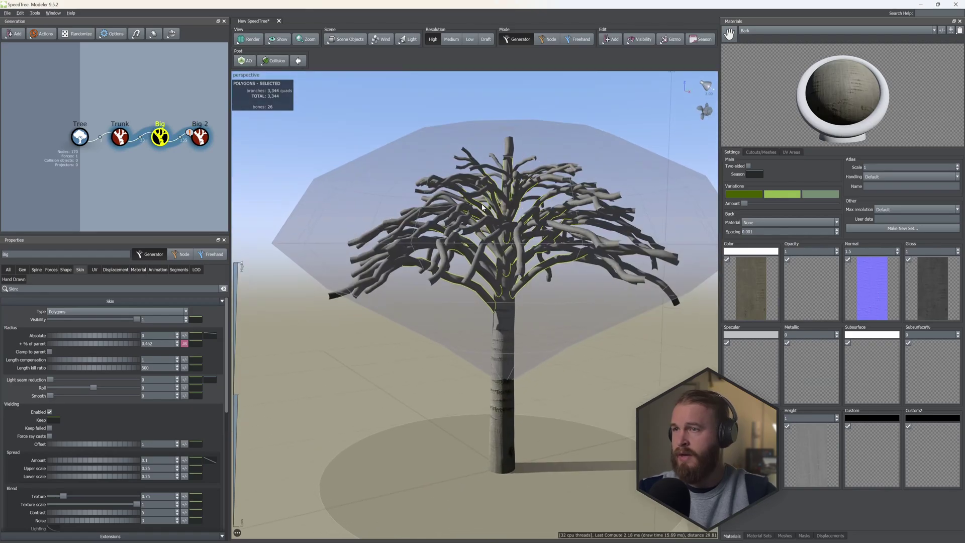
Step: Lower the end of the Big branches' gravity profile curve and slightly reduce their start angle
{"action": "left_click", "coordinate": [47, 256]}
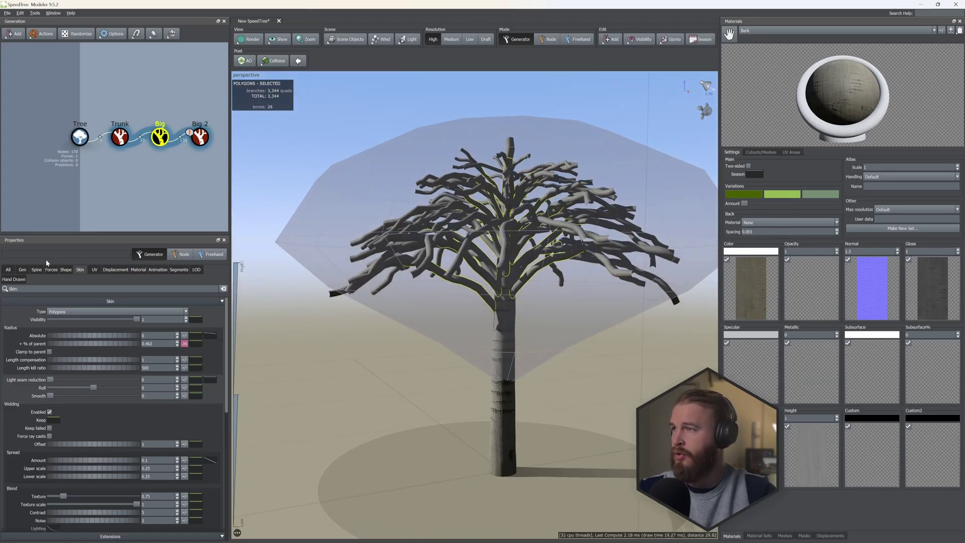
{"action": "left_click", "coordinate": [39, 270]}
{"action": "left_click", "coordinate": [201, 443]}
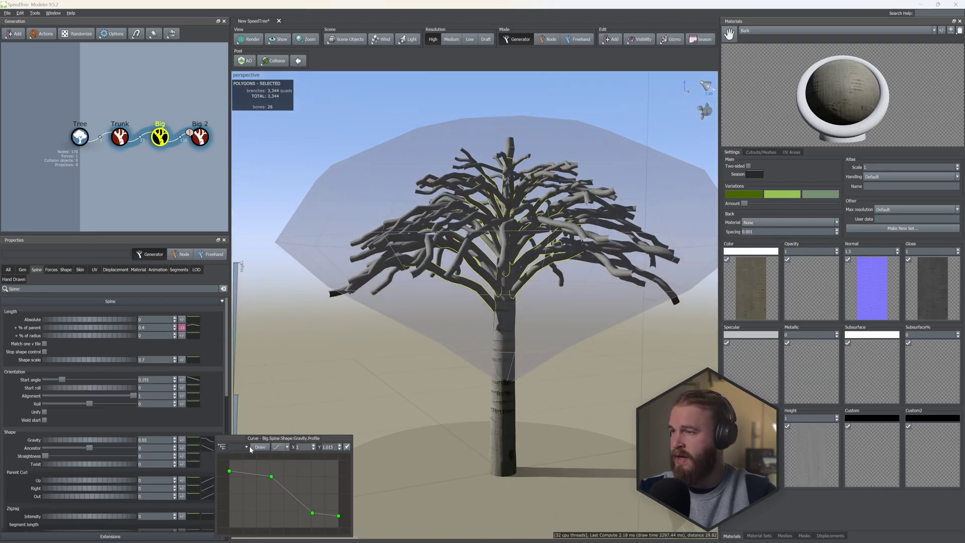
{"action": "mouse_move", "coordinate": [338, 517]}
{"action": "left_mouse_down"}
{"action": "mouse_move", "coordinate": [337, 457]}
{"action": "mouse_move", "coordinate": [338, 519]}
{"action": "left_mouse_up"}
{"action": "left_click_drag", "start_coordinate": [313, 512], "coordinate": [298, 531]}
{"action": "left_click_drag", "start_coordinate": [69, 383], "coordinate": [60, 381]}
Step: Shorten the Big 2 branches by setting their spine length shape scale to 0.63
{"action": "left_click", "coordinate": [200, 137]}
{"action": "left_click_drag", "start_coordinate": [427, 201], "coordinate": [529, 244]}
{"action": "left_click_drag", "start_coordinate": [546, 341], "coordinate": [605, 357]}
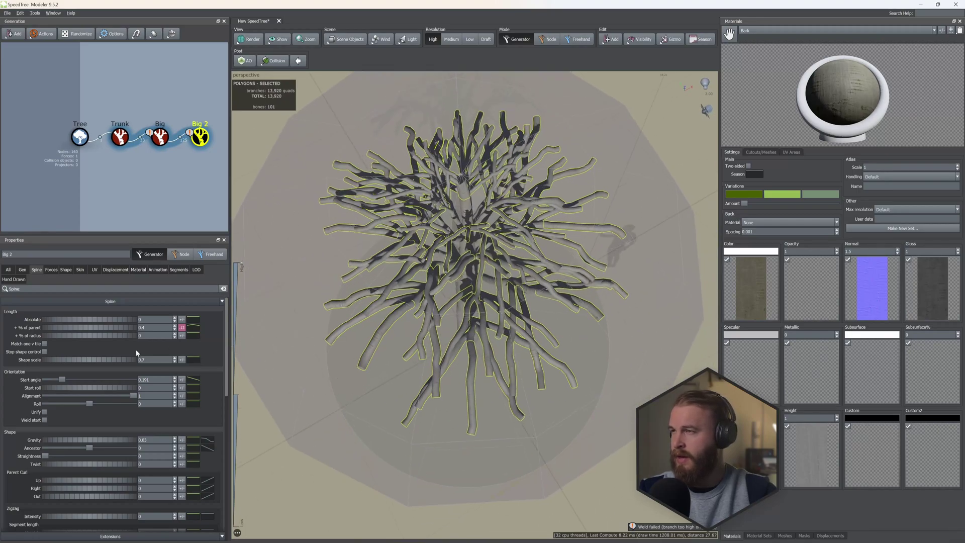
{"action": "left_click_drag", "start_coordinate": [112, 360], "coordinate": [103, 359]}
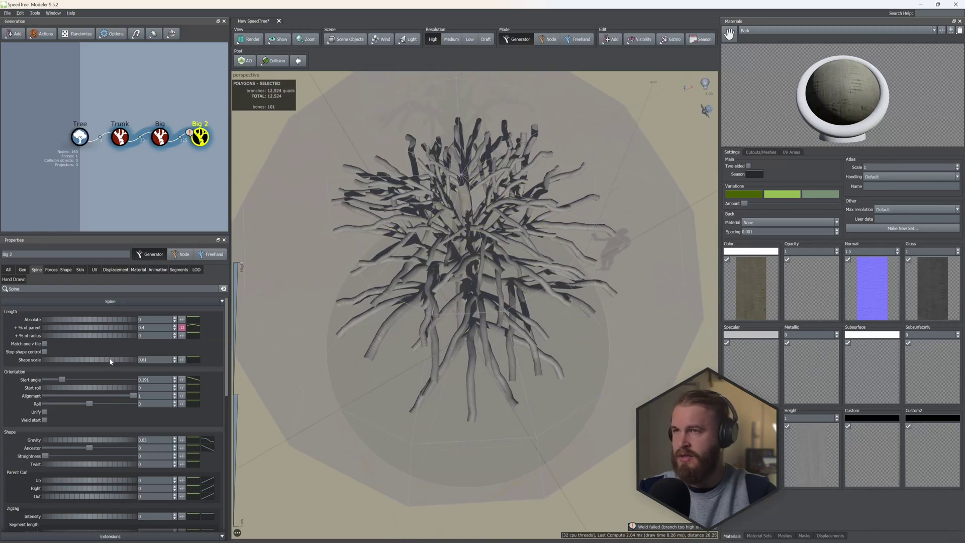
{"action": "left_click_drag", "start_coordinate": [555, 263], "coordinate": [482, 341]}
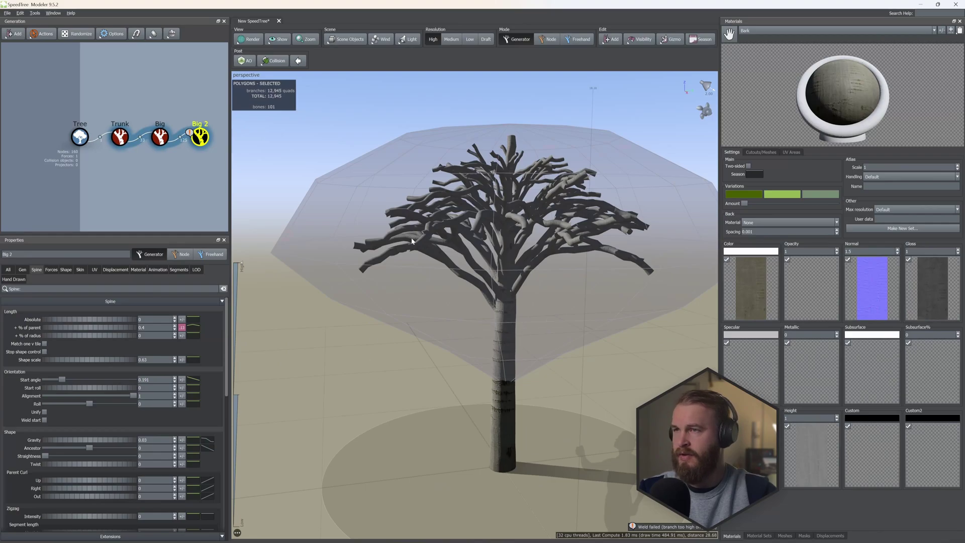
Step: Add a Direction force beside the tree and rotate it to point straight up
{"action": "right_click", "coordinate": [378, 234]}
{"action": "left_click", "coordinate": [487, 271]}
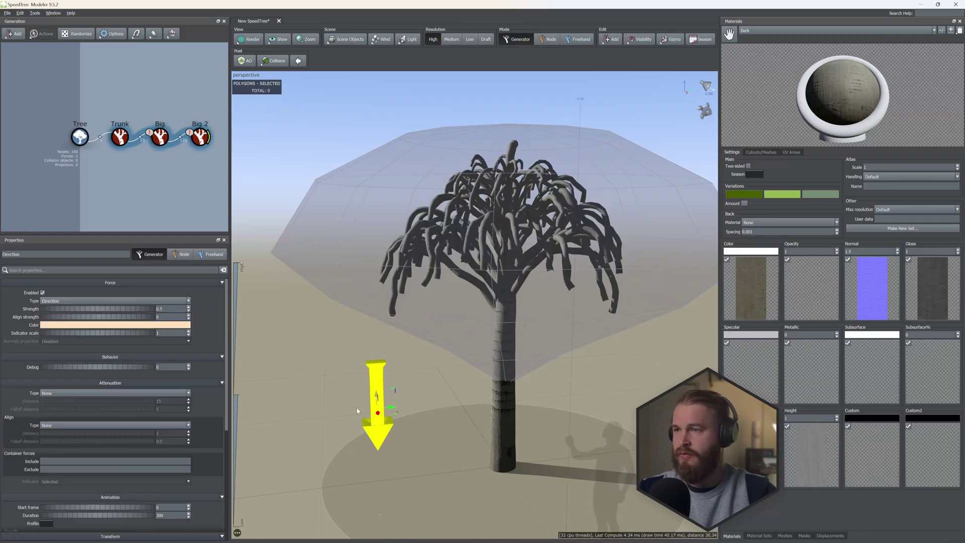
{"action": "key", "text": "space"}
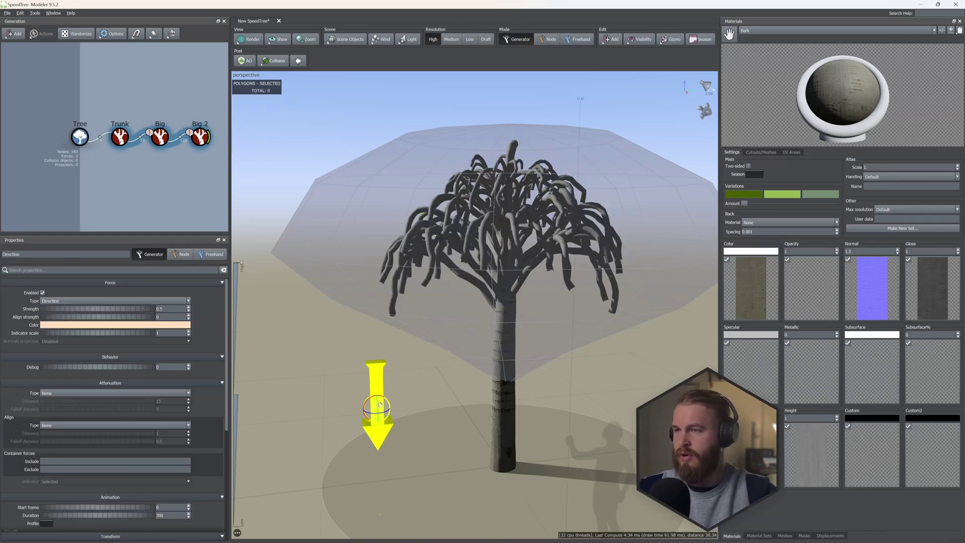
{"action": "left_click_drag", "start_coordinate": [378, 402], "coordinate": [379, 462]}
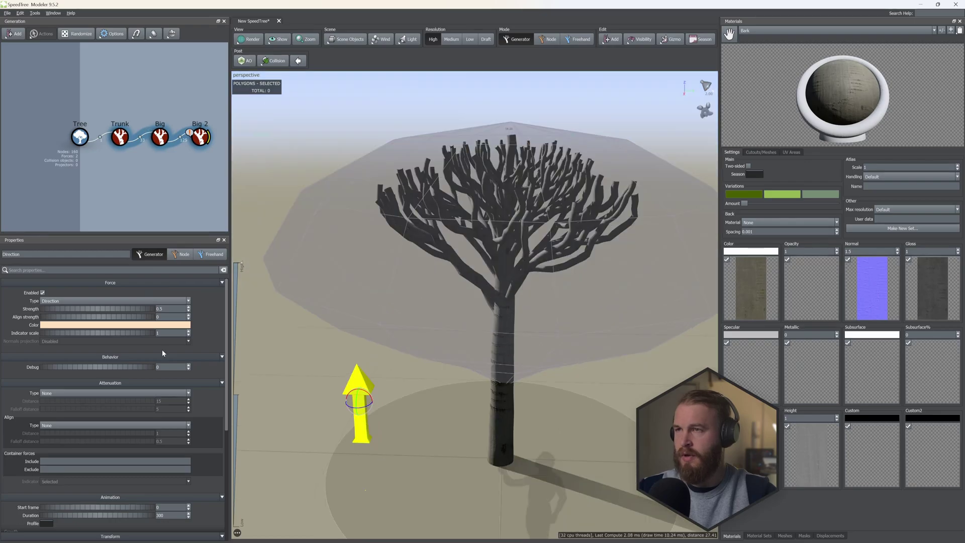
Step: Set the Big 2 branches' Direction force to 0.4 and lower the start of its parent curve for the Trunk level
{"action": "left_click", "coordinate": [200, 138]}
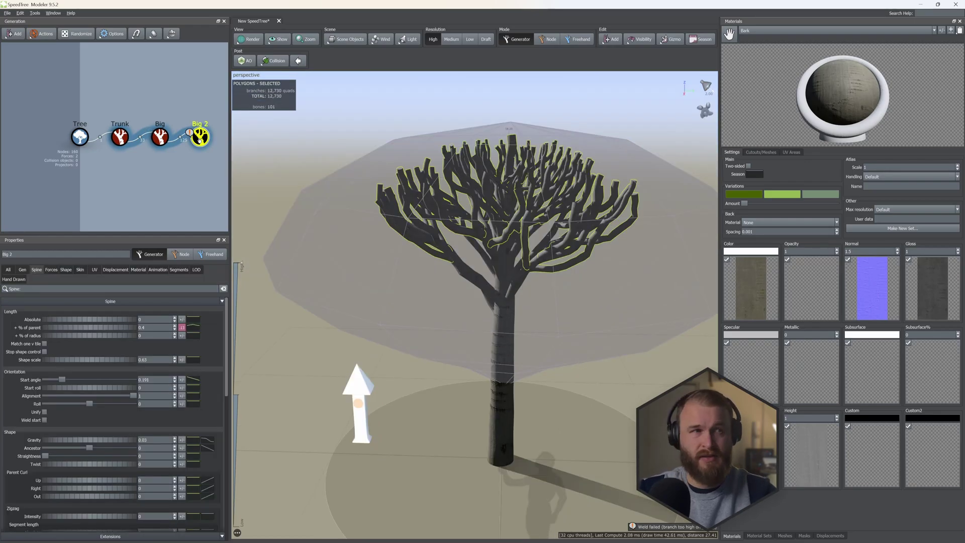
{"action": "left_click", "coordinate": [50, 270]}
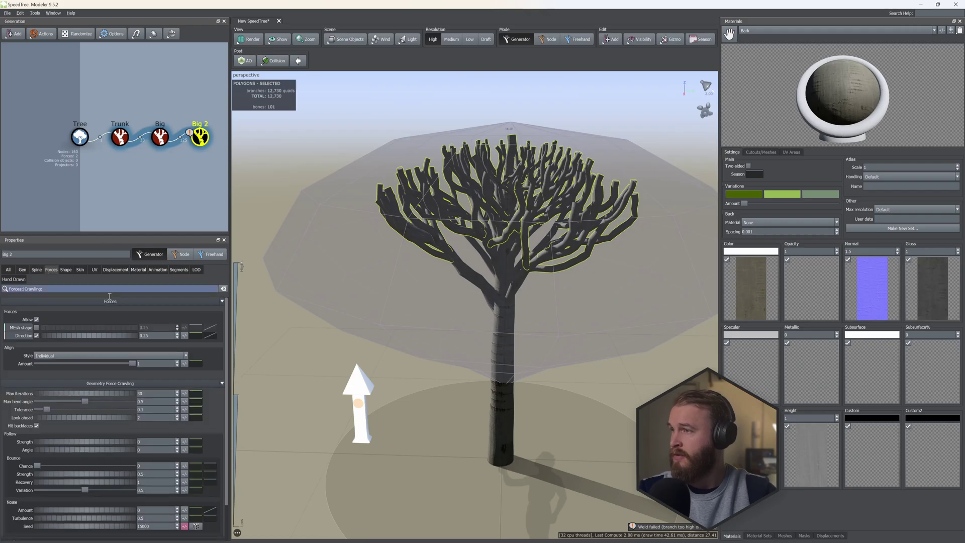
{"action": "left_click_drag", "start_coordinate": [123, 338], "coordinate": [204, 339]}
{"action": "left_click", "coordinate": [204, 335]}
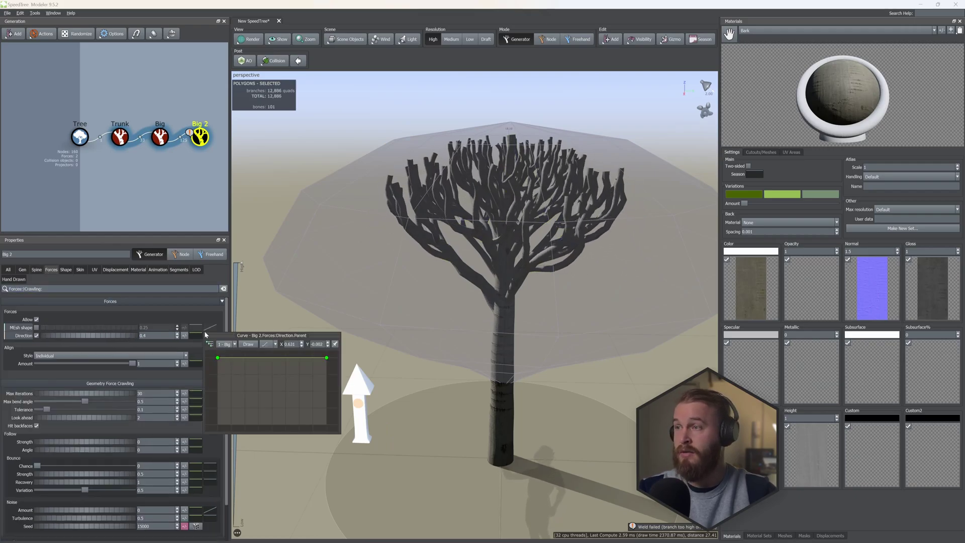
{"action": "left_click", "coordinate": [224, 346]}
{"action": "left_click", "coordinate": [231, 357]}
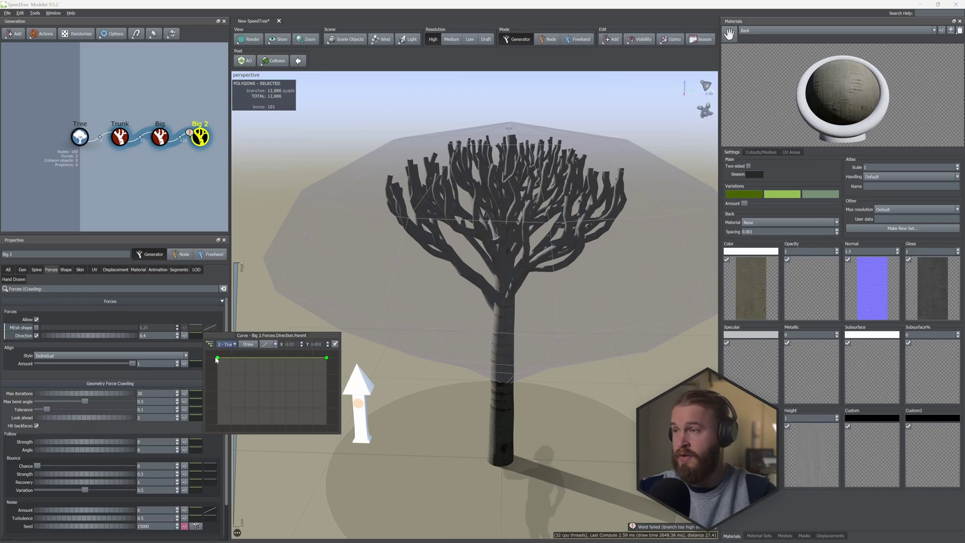
{"action": "left_click_drag", "start_coordinate": [218, 358], "coordinate": [220, 407]}
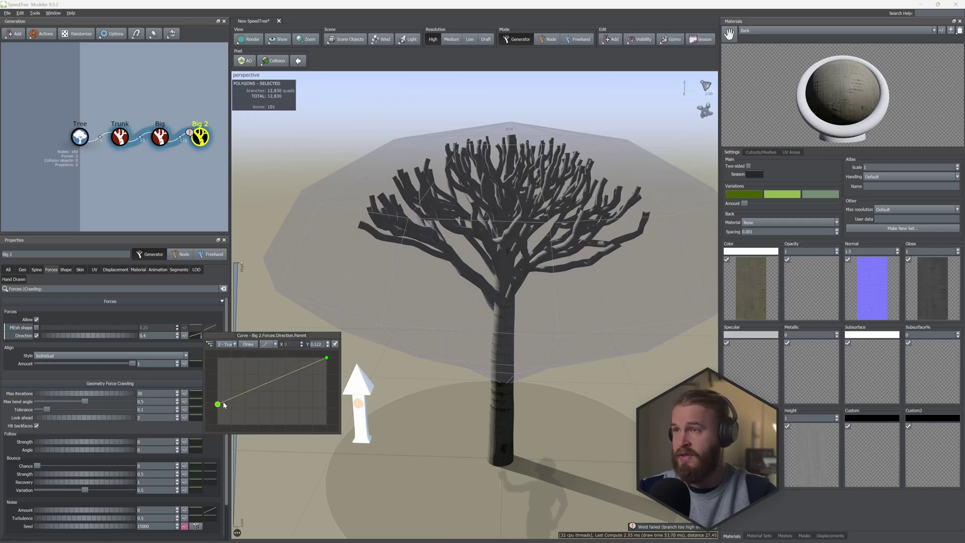
{"action": "left_click_drag", "start_coordinate": [475, 213], "coordinate": [487, 238]}
Step: Remove the variance from the Big 2 radius percent of parent, set it to 1.662, and set the absolute radius to 0.1
{"action": "left_click", "coordinate": [201, 140]}
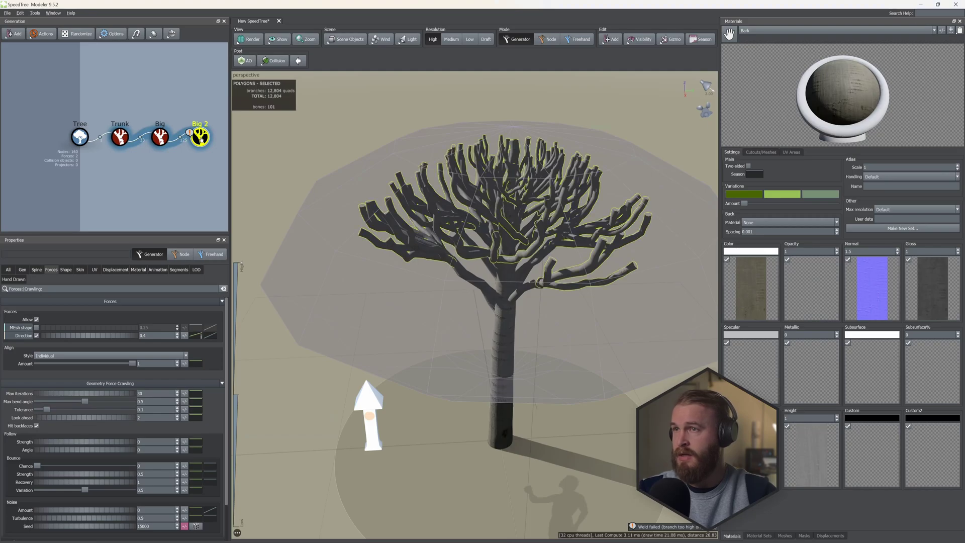
{"action": "left_click", "coordinate": [79, 270]}
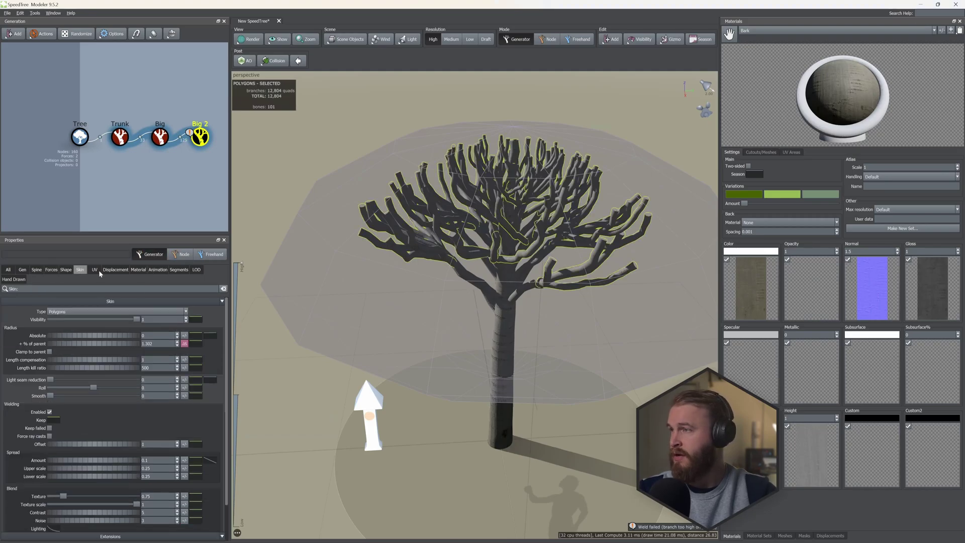
{"action": "left_click", "coordinate": [185, 345]}
{"action": "mouse_move", "coordinate": [100, 344]}
{"action": "left_mouse_down"}
{"action": "mouse_move", "coordinate": [111, 346]}
{"action": "mouse_move", "coordinate": [96, 337]}
{"action": "left_mouse_up"}
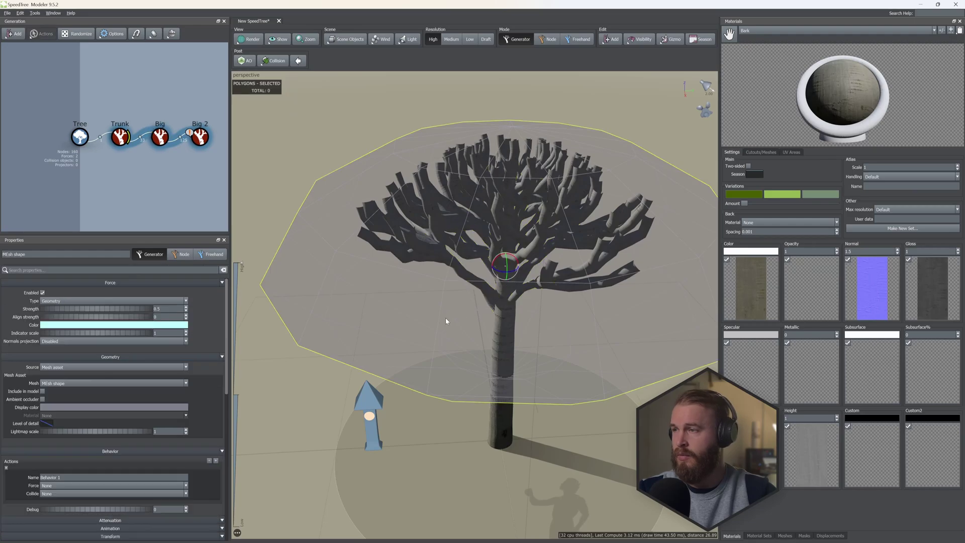
Step: Raise the end of the Big branches' absolute radius profile curve slightly and open the Trunk's absolute radius profile curve
{"action": "left_click", "coordinate": [210, 335]}
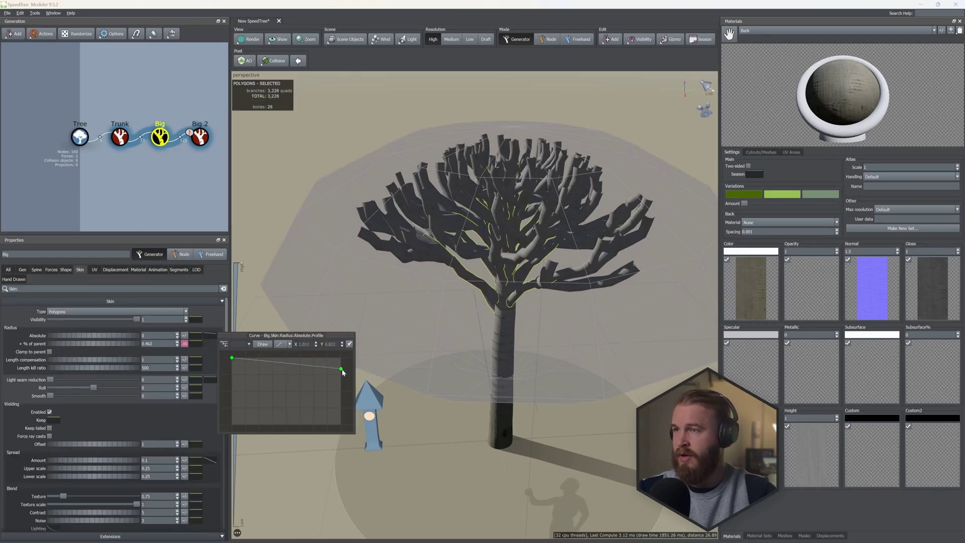
{"action": "left_click_drag", "start_coordinate": [342, 369], "coordinate": [343, 365]}
{"action": "left_click", "coordinate": [120, 138]}
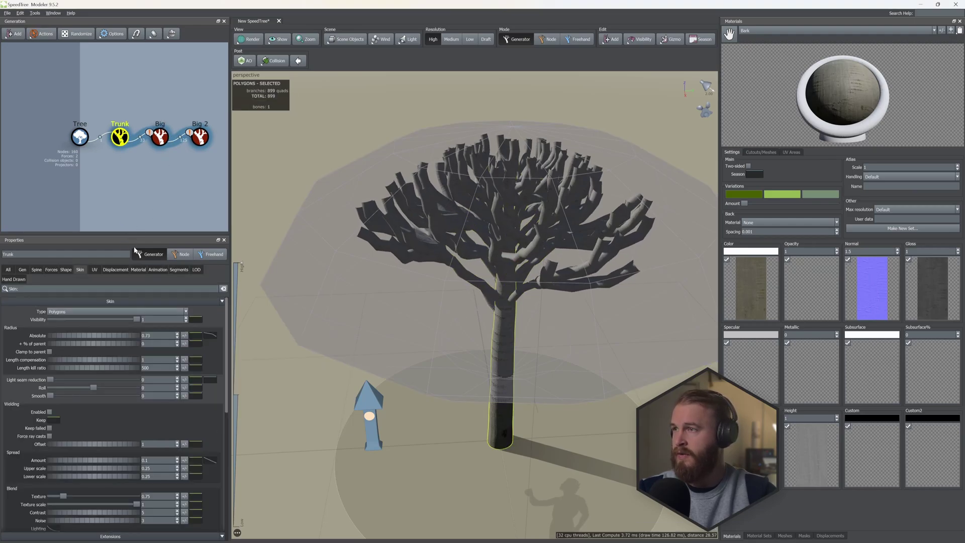
{"action": "left_click", "coordinate": [210, 335]}
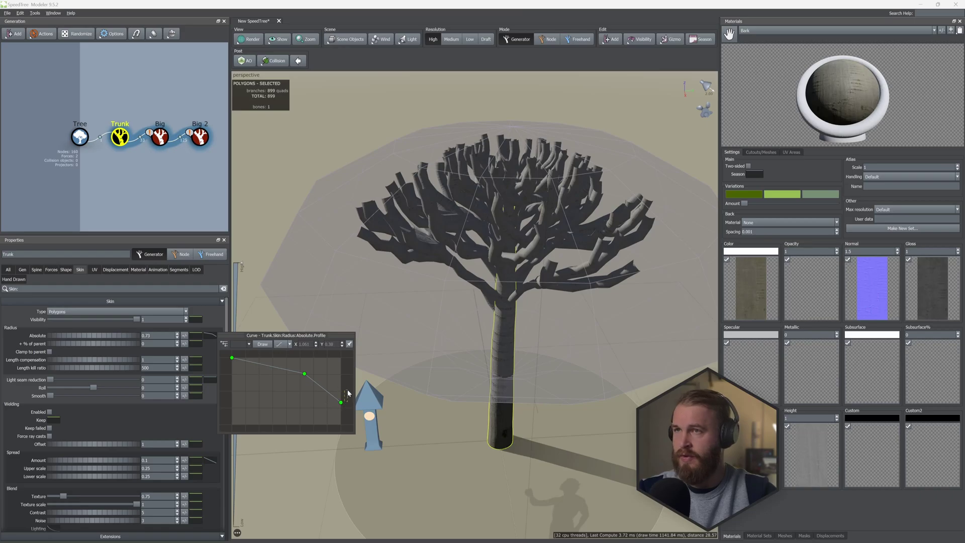
{"action": "left_click_drag", "start_coordinate": [428, 302], "coordinate": [596, 156]}
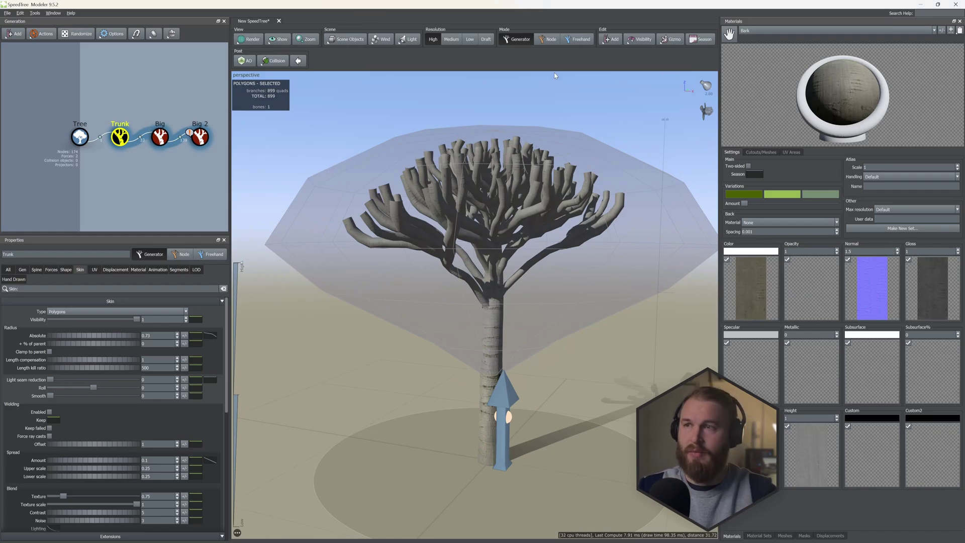
{"action": "left_click_drag", "start_coordinate": [455, 301], "coordinate": [484, 234]}
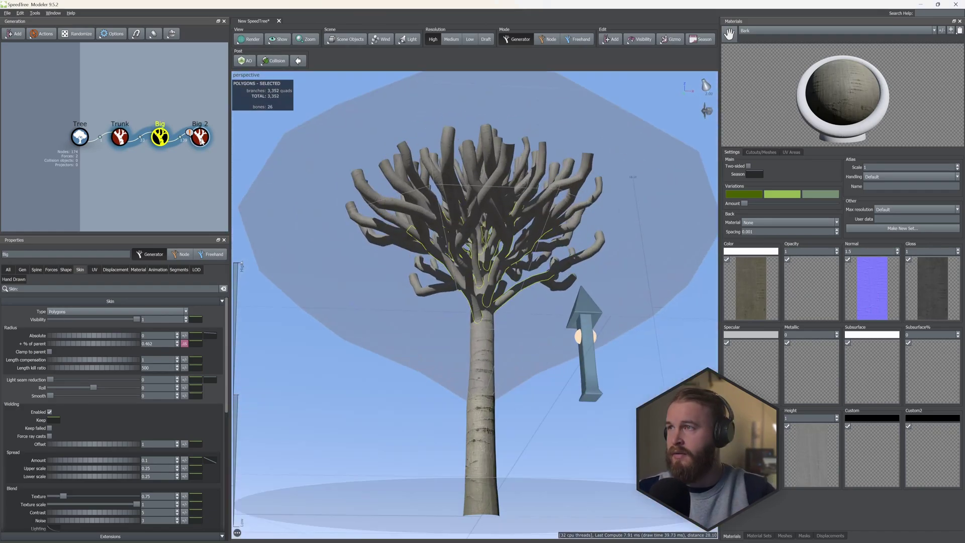
Step: Thin the Big 2 branches by setting their radius percent of parent to 0.572
{"action": "left_click", "coordinate": [200, 137]}
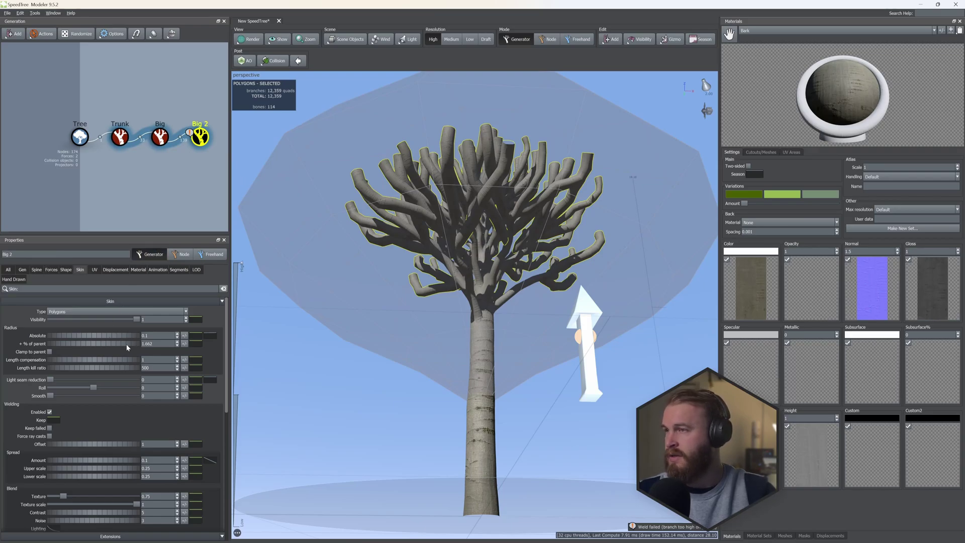
{"action": "left_click_drag", "start_coordinate": [125, 344], "coordinate": [119, 345]}
{"action": "left_click", "coordinate": [160, 137]}
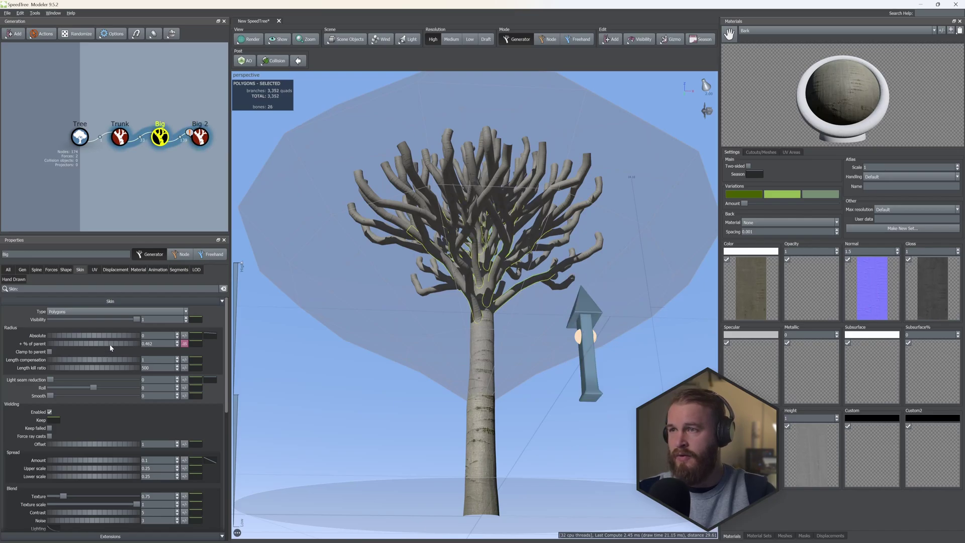
Step: Duplicate the Big 2 generator and attach the copy as a child of Big 2
{"action": "left_click", "coordinate": [200, 137]}
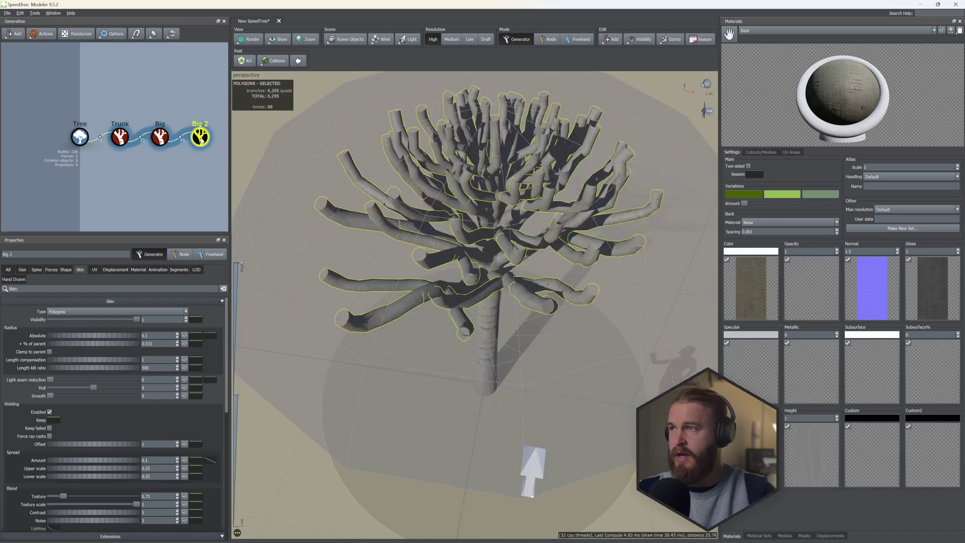
{"action": "key", "text": "ctrl+c"}
{"action": "key", "text": "ctrl+v"}
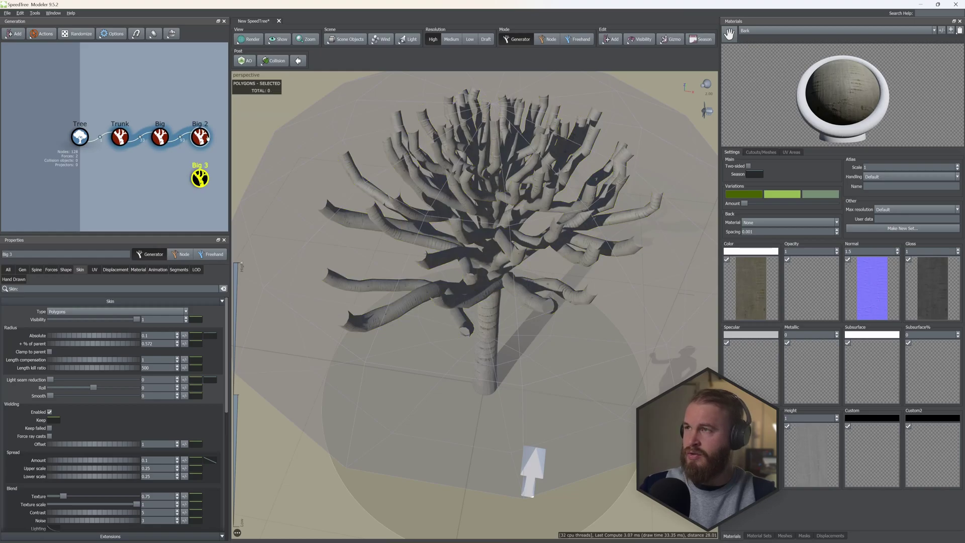
{"action": "left_click_drag", "start_coordinate": [200, 179], "coordinate": [201, 137]}
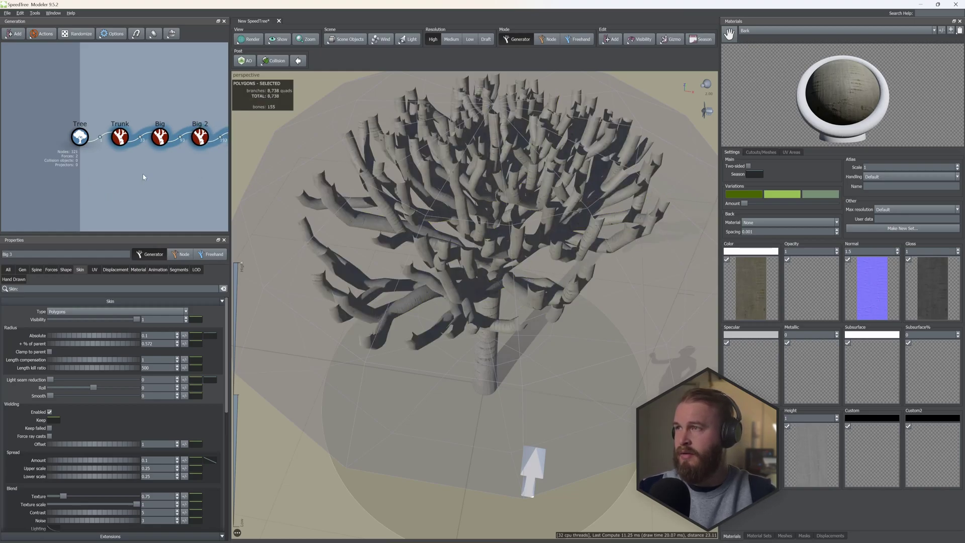
Step: Set the Big 3 branches' Direction force to 0.15 and their radius percent of parent to 0.412
{"action": "middle_click_drag", "start_coordinate": [141, 175], "coordinate": [93, 176]}
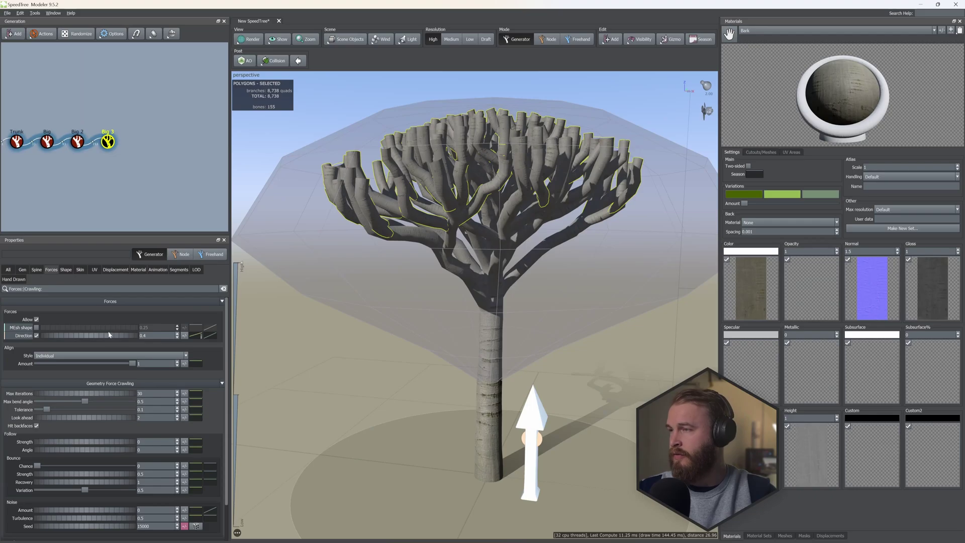
{"action": "left_click_drag", "start_coordinate": [127, 340], "coordinate": [121, 337]}
{"action": "left_click", "coordinate": [80, 269]}
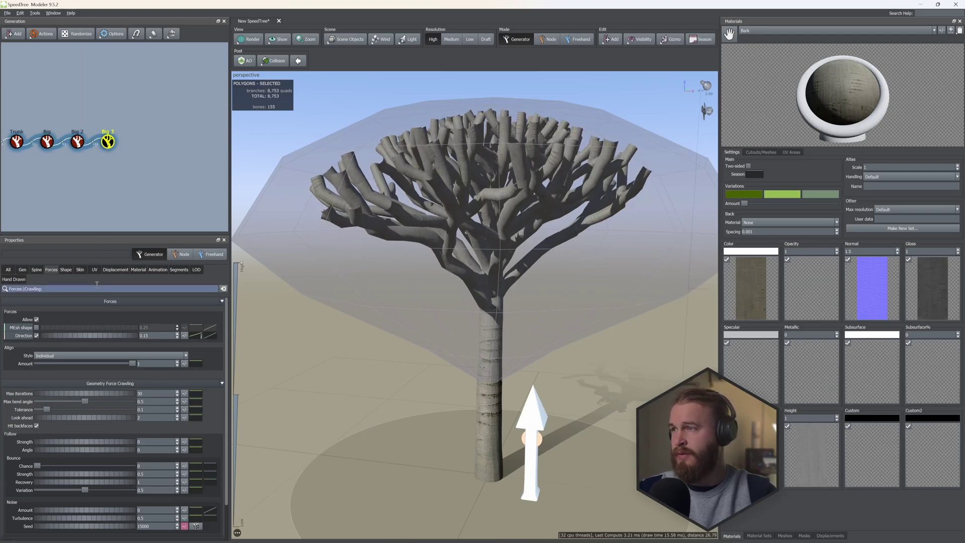
{"action": "left_click_drag", "start_coordinate": [129, 343], "coordinate": [124, 345]}
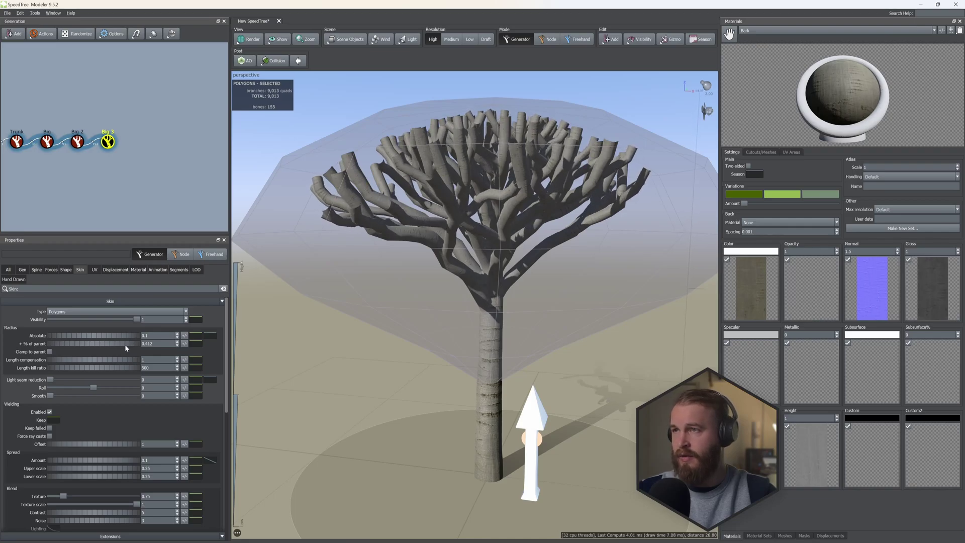
Step: Duplicate the Big 3 generator and attach the copy as a child of Big 3
{"action": "left_click", "coordinate": [76, 141]}
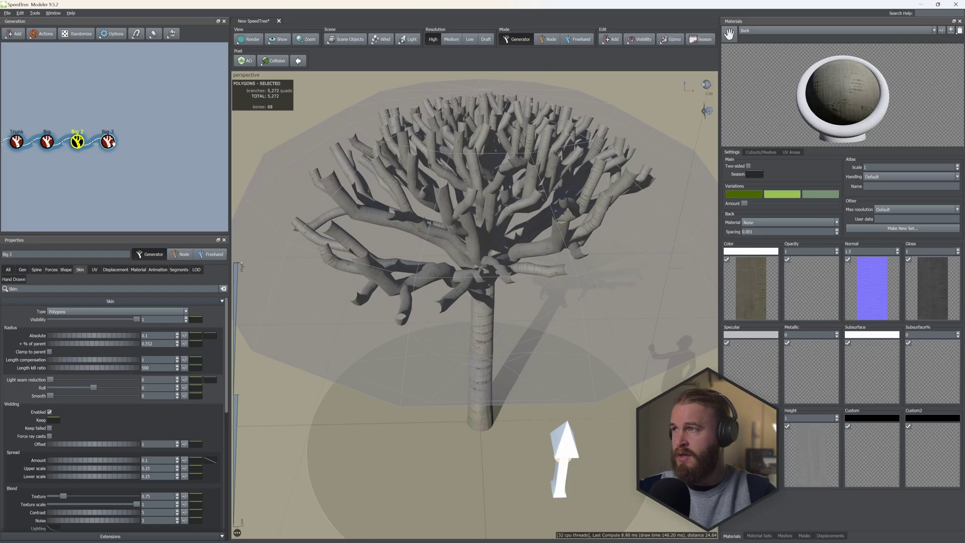
{"action": "left_click", "coordinate": [112, 143]}
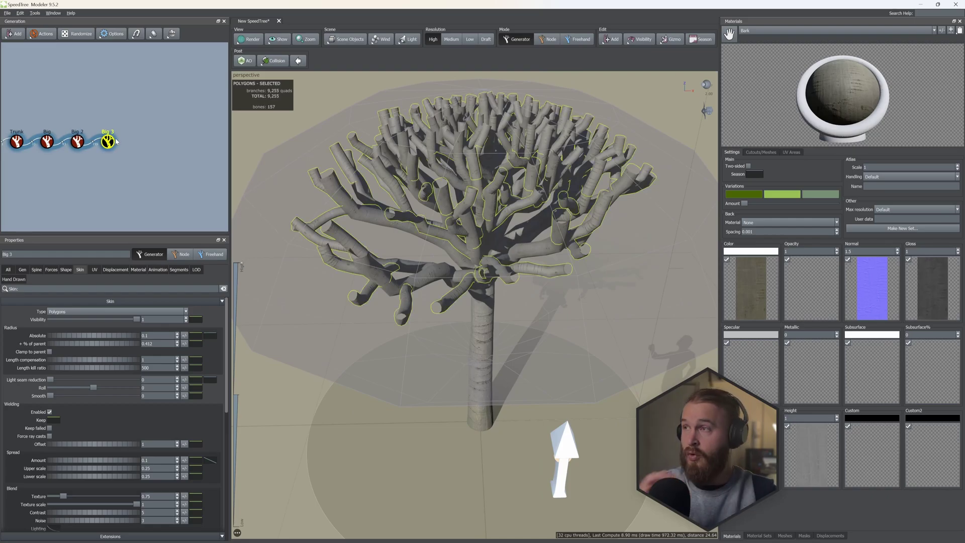
{"action": "left_click", "coordinate": [100, 147]}
{"action": "left_click", "coordinate": [109, 142]}
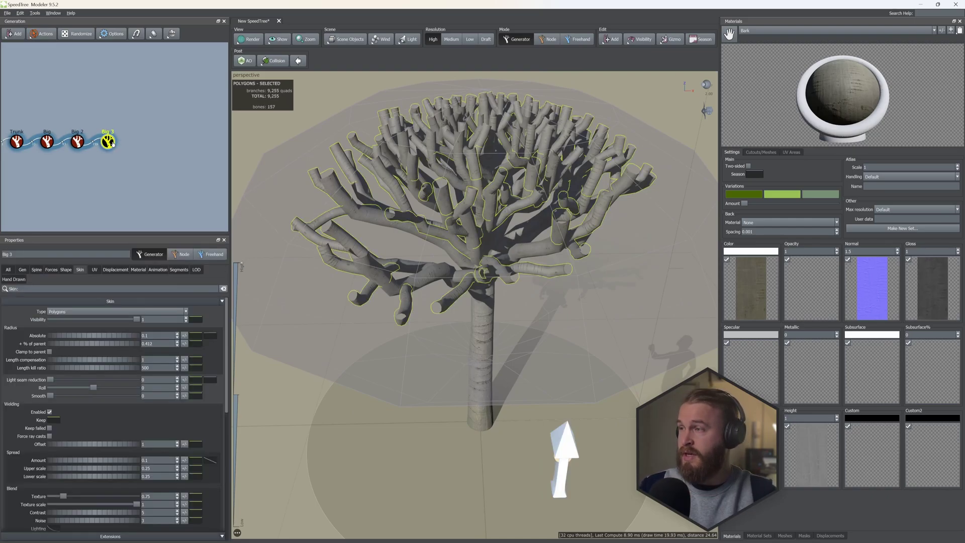
{"action": "key", "text": "ctrl+v"}
{"action": "left_click_drag", "start_coordinate": [108, 167], "coordinate": [109, 143]}
Step: Set the Big 4 branches' Direction force to 0.28
{"action": "left_click_drag", "start_coordinate": [322, 211], "coordinate": [302, 201]}
{"action": "left_click", "coordinate": [50, 270]}
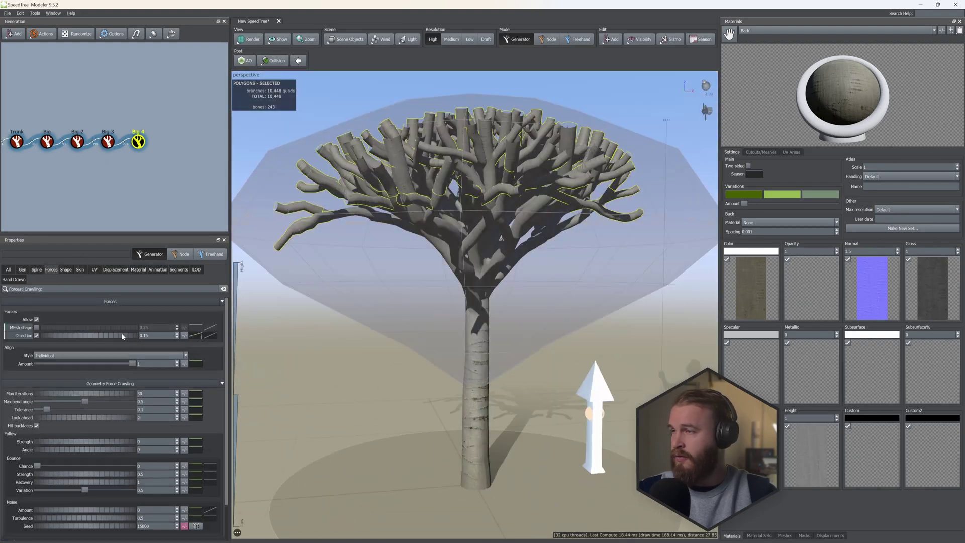
{"action": "left_click_drag", "start_coordinate": [98, 339], "coordinate": [100, 337]}
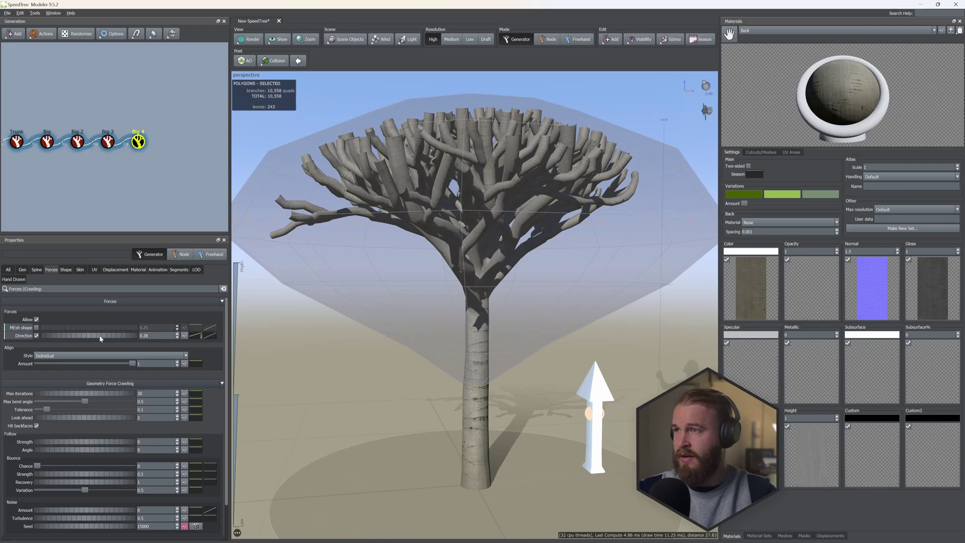
Step: Set the Big 3 branches' spine gravity to 0.03
{"action": "left_click", "coordinate": [108, 142]}
{"action": "left_click", "coordinate": [36, 270]}
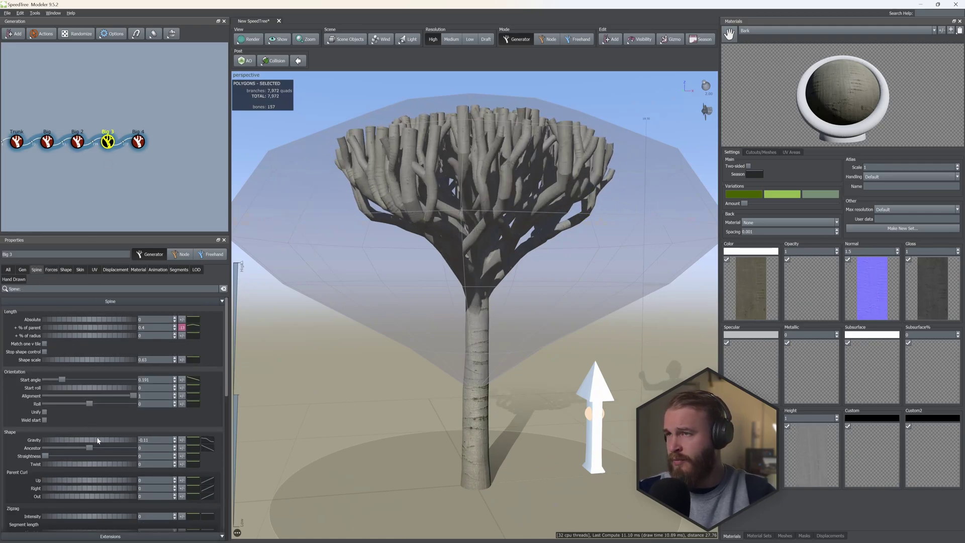
{"action": "scroll", "coordinate": [590, 287], "scroll_direction": "down", "scroll_amount": 5}
{"action": "left_click_drag", "start_coordinate": [591, 286], "coordinate": [543, 265]}
{"action": "scroll", "coordinate": [483, 270], "scroll_direction": "up", "scroll_amount": 5}
{"action": "left_click_drag", "start_coordinate": [483, 270], "coordinate": [522, 272]}
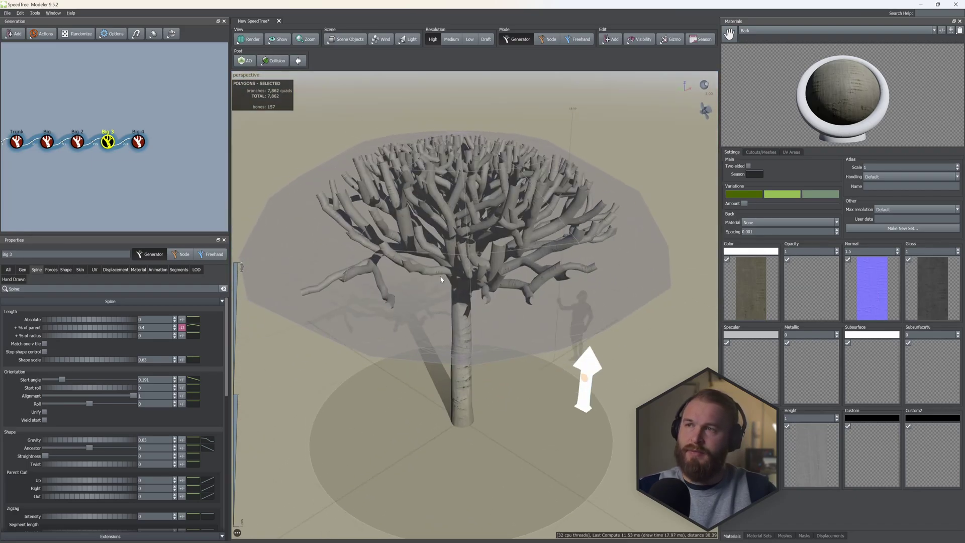
Step: Deselect all generators and randomize the whole tree twice to get a different branch arrangement
{"action": "left_click", "coordinate": [151, 85]}
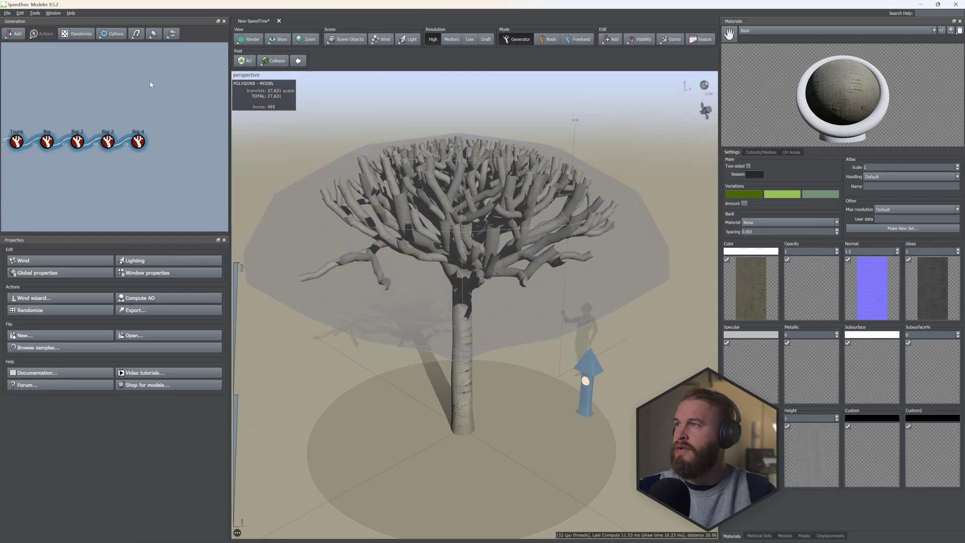
{"action": "left_click", "coordinate": [77, 36]}
{"action": "left_click", "coordinate": [77, 36]}
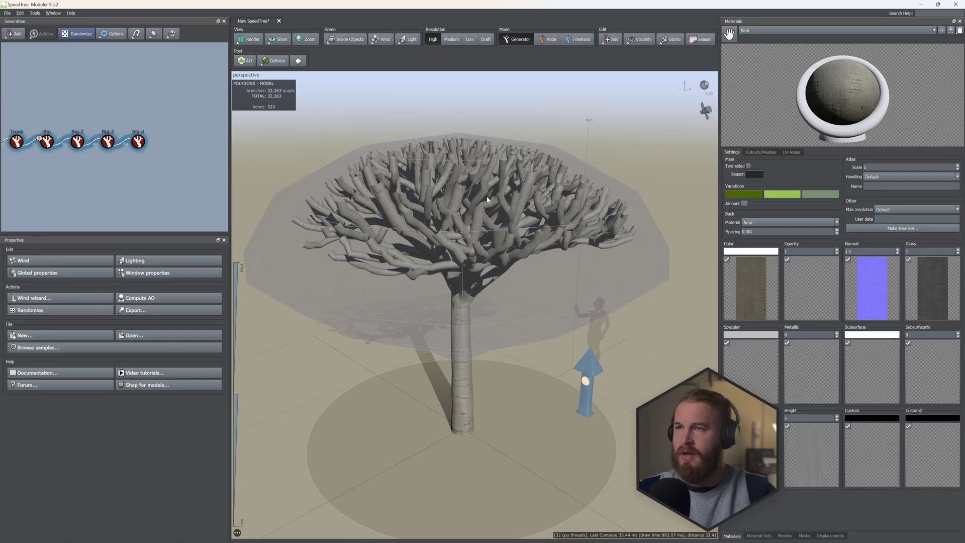
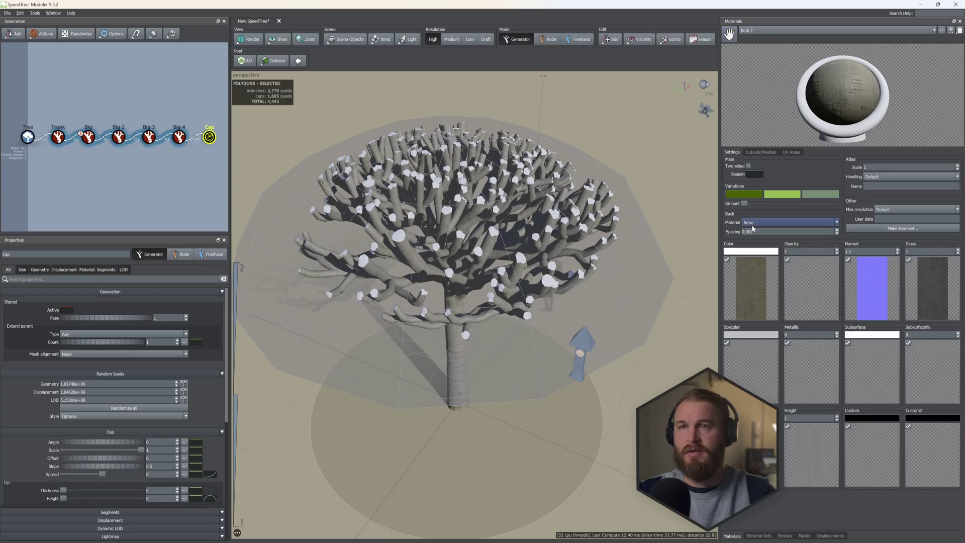
Step: Darken the Bark 2 material's color map by lowering its brightness and apply the material to the Cap generator
{"action": "left_click", "coordinate": [751, 284]}
{"action": "left_click_drag", "start_coordinate": [643, 329], "coordinate": [641, 330]}
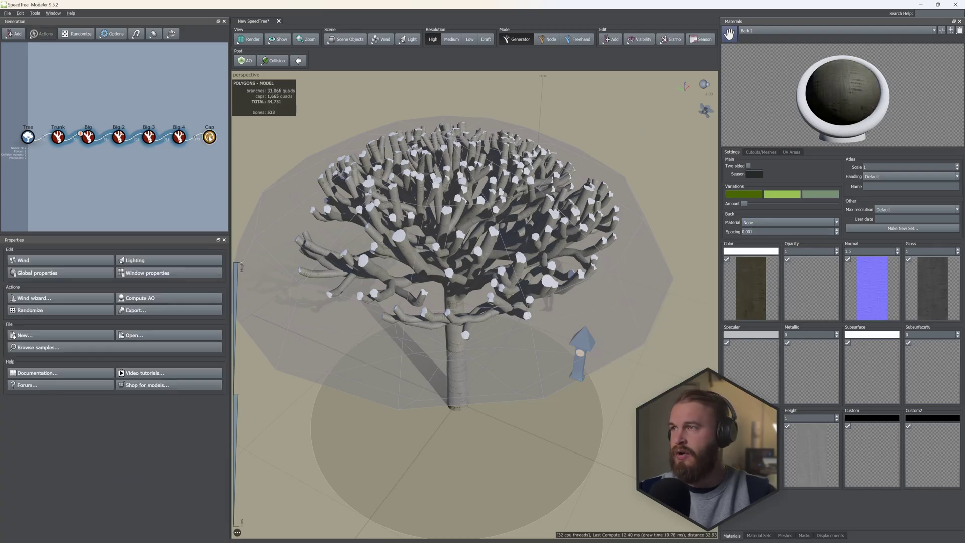
{"action": "left_click_drag", "start_coordinate": [209, 138], "coordinate": [210, 138]}
{"action": "left_click_drag", "start_coordinate": [503, 239], "coordinate": [526, 261]}
{"action": "scroll", "coordinate": [491, 284], "scroll_direction": "up", "scroll_amount": 6}
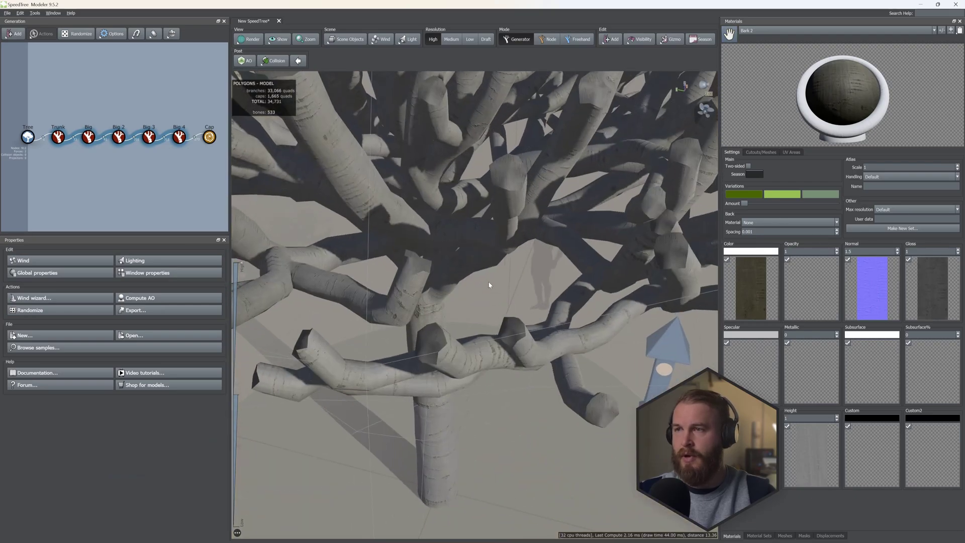
{"action": "scroll", "coordinate": [490, 284], "scroll_direction": "down", "scroll_amount": 4}
Step: Add a Twigs branch generator as a child of the Big 4 branches
{"action": "left_click", "coordinate": [180, 136]}
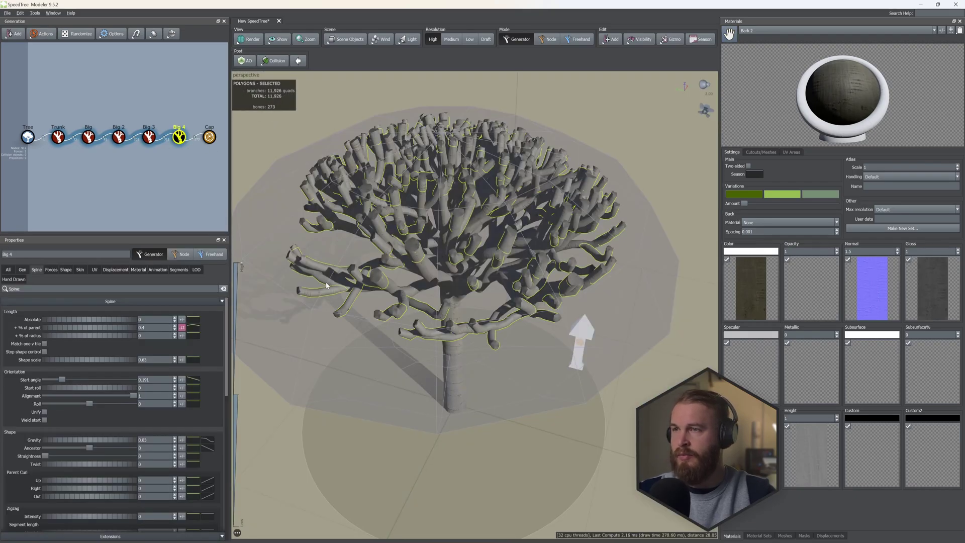
{"action": "right_click", "coordinate": [343, 347]}
{"action": "mouse_move", "coordinate": [364, 354]}
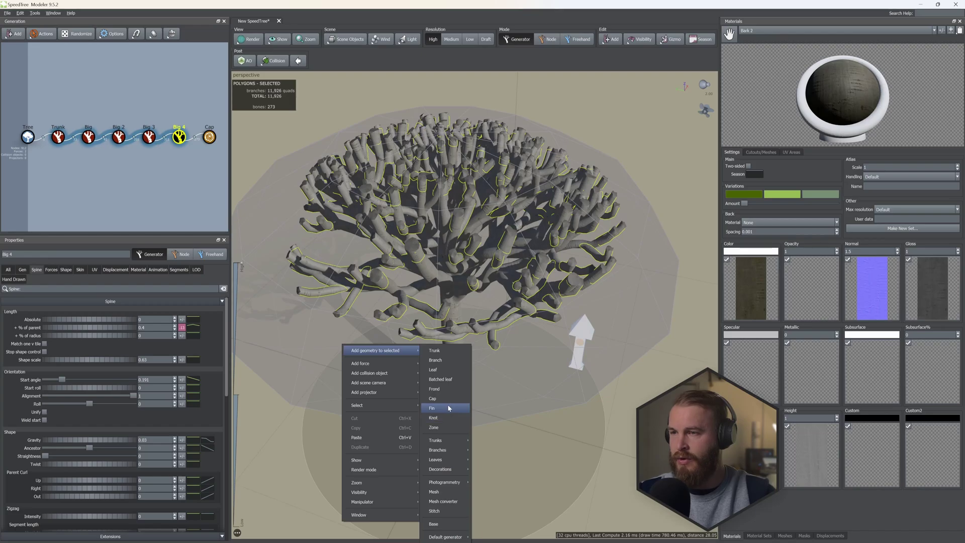
{"action": "mouse_move", "coordinate": [452, 450]}
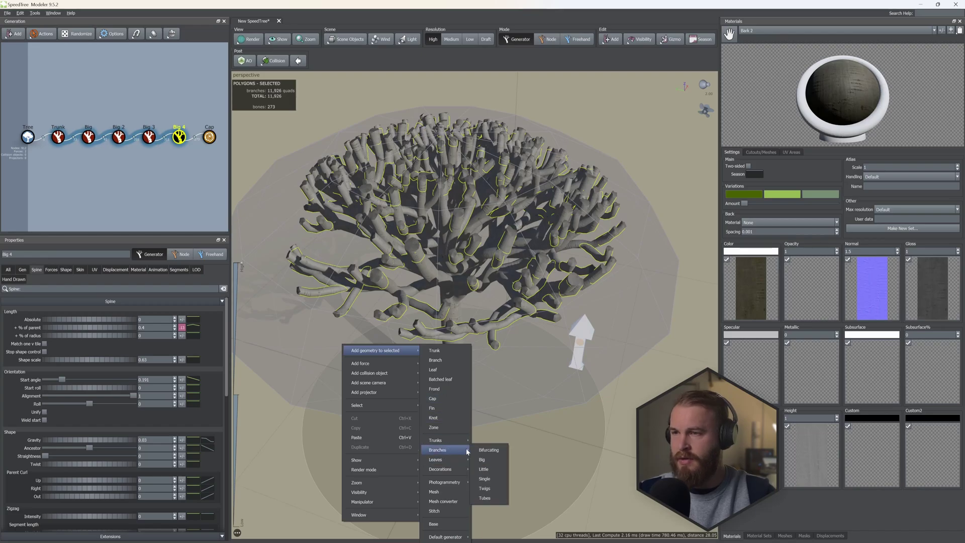
{"action": "left_click", "coordinate": [485, 488]}
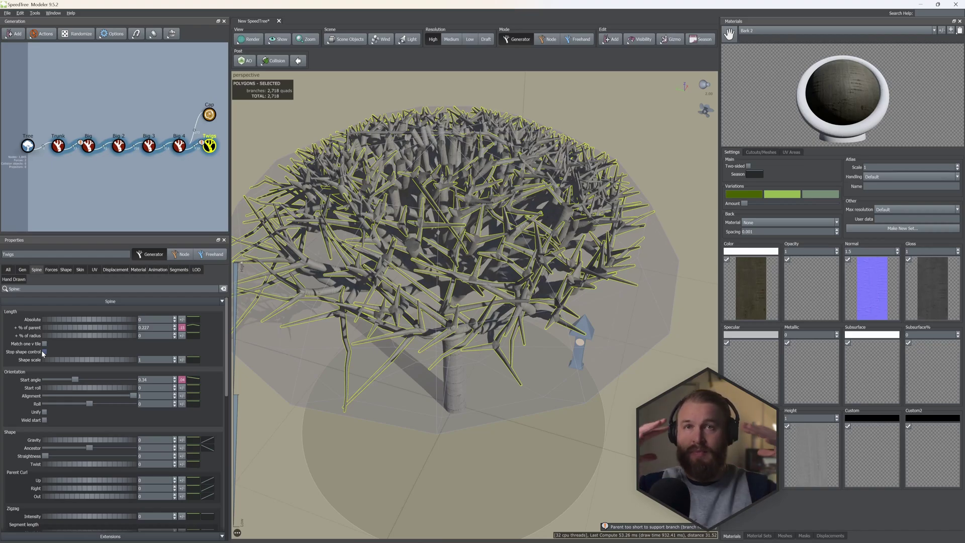
Step: Enable Stop shape control for the Twigs and set their length percent of parent to 0.13
{"action": "left_click", "coordinate": [45, 352]}
{"action": "left_click_drag", "start_coordinate": [427, 306], "coordinate": [455, 312]}
{"action": "left_click", "coordinate": [80, 270]}
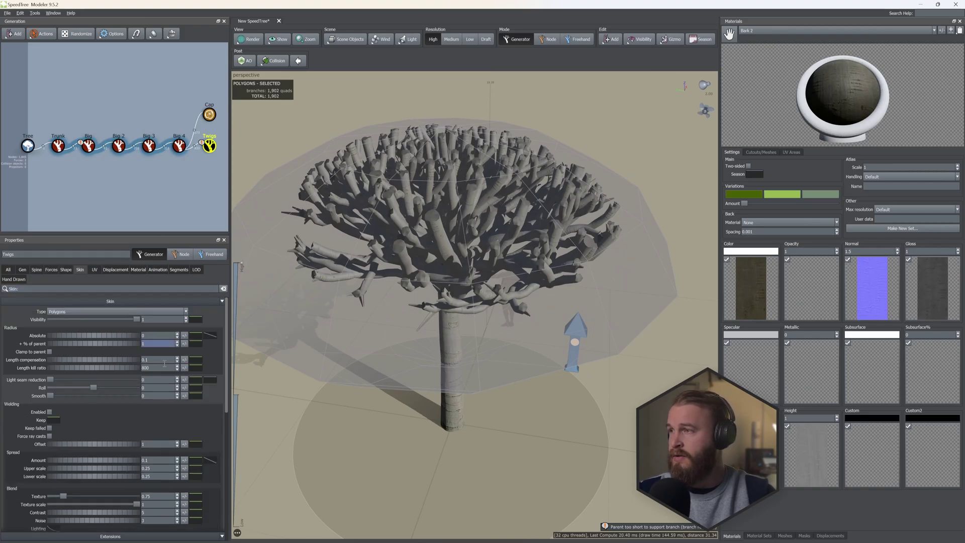
{"action": "left_click_drag", "start_coordinate": [232, 360], "coordinate": [233, 412]}
{"action": "left_click", "coordinate": [33, 270]}
{"action": "left_click_drag", "start_coordinate": [122, 327], "coordinate": [117, 330]}
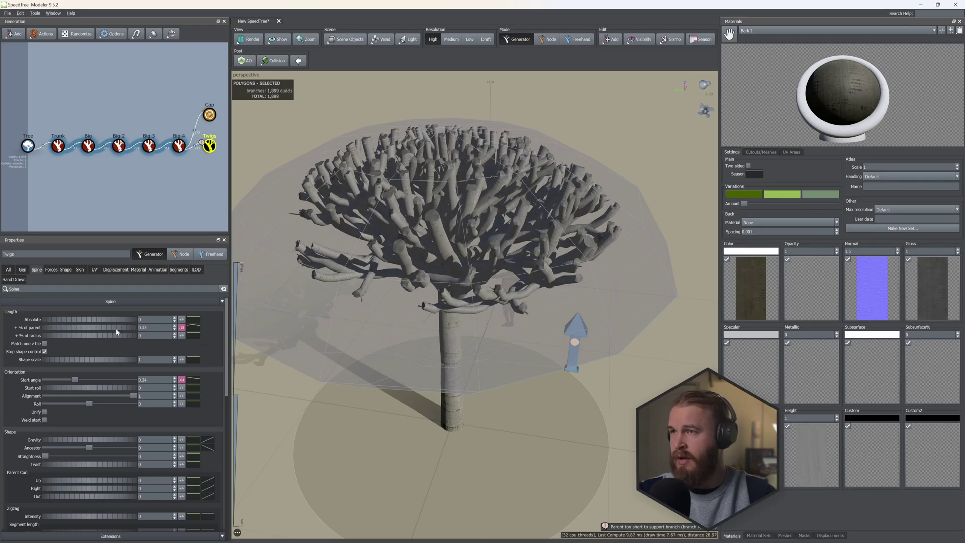
Step: Set the Twigs' Last boundary to 1 and their length percent of parent to 0.09
{"action": "left_click", "coordinate": [21, 270]}
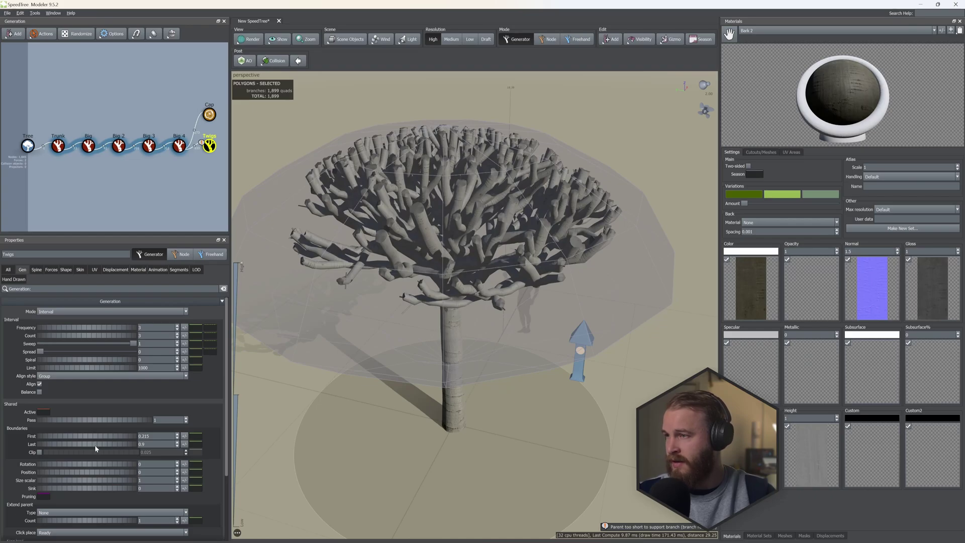
{"action": "left_click_drag", "start_coordinate": [97, 445], "coordinate": [96, 446]}
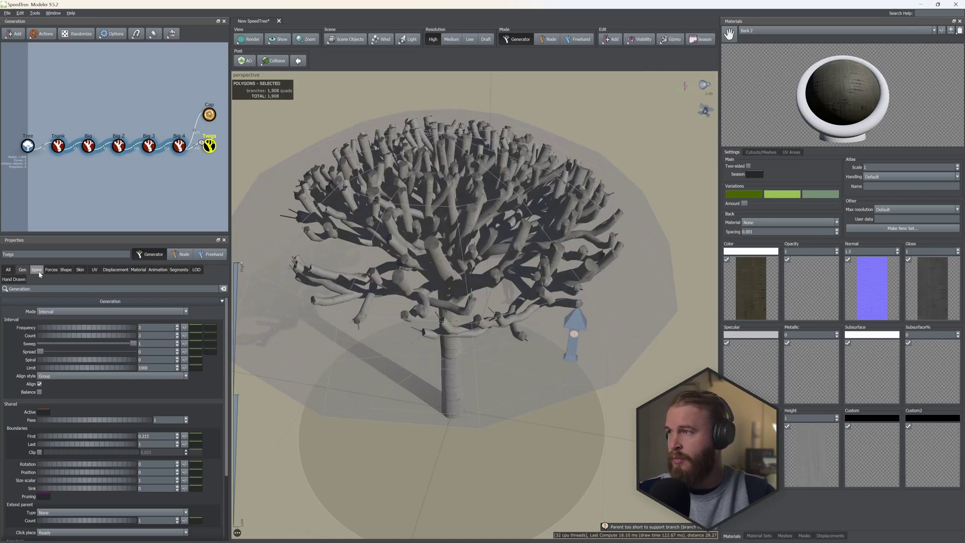
{"action": "left_click", "coordinate": [36, 270]}
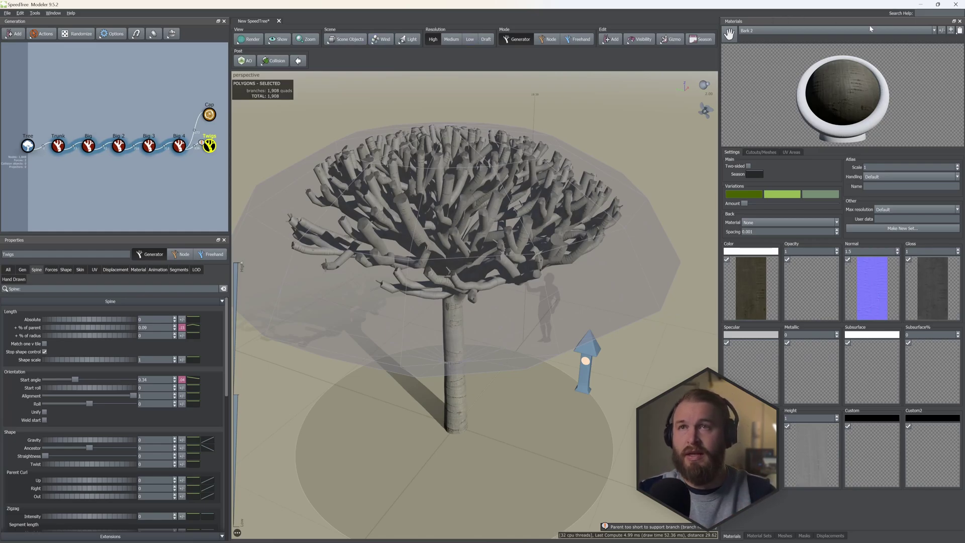
Step: Add a new material named Leafs
{"action": "left_click", "coordinate": [942, 31]}
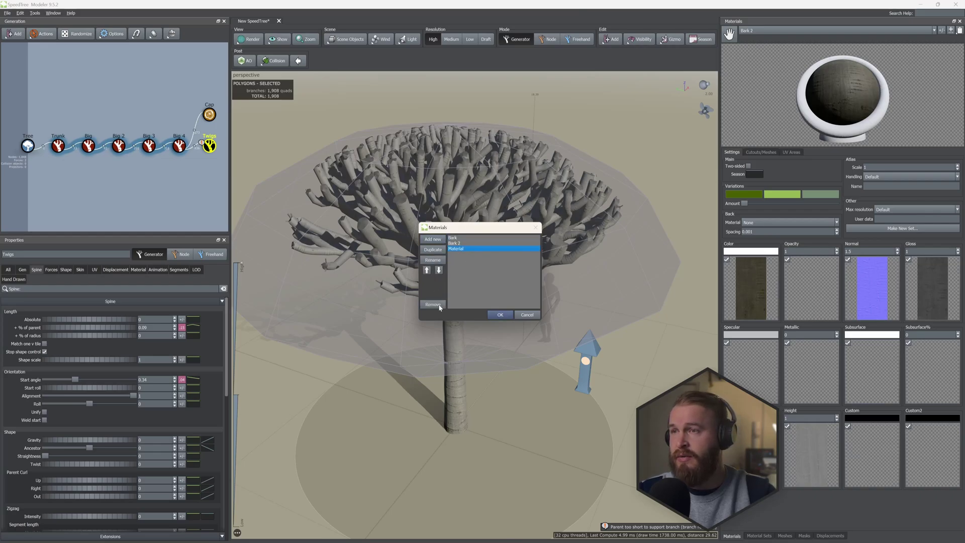
{"action": "left_click", "coordinate": [438, 262]}
{"action": "type", "text": "Leafs"}
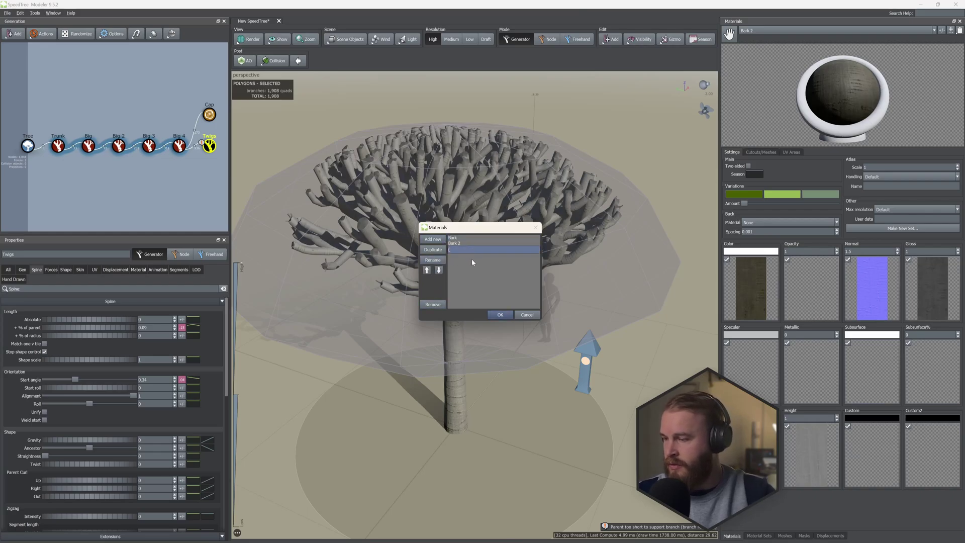
{"action": "key", "text": "Return"}
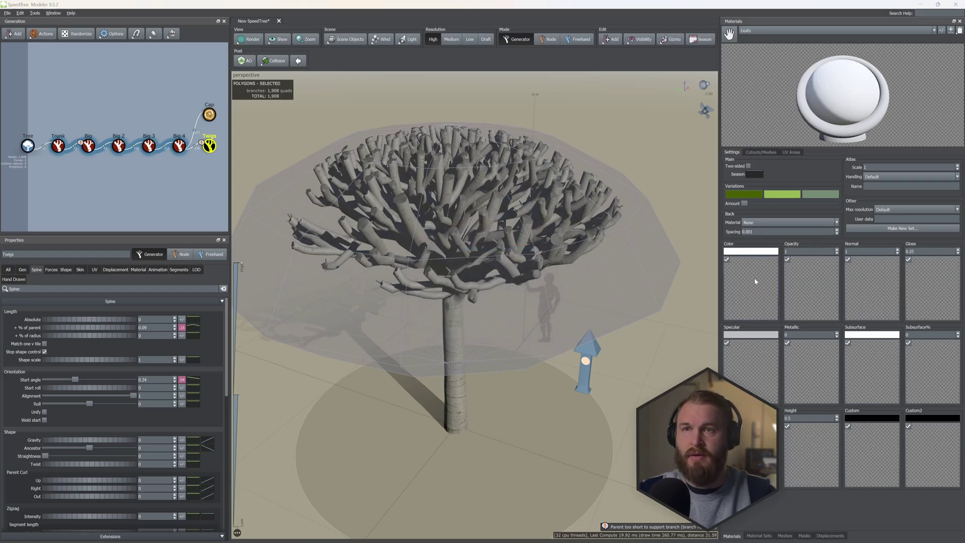
Step: Load okyefdhh_2K_Albedo.jpg from the plants_perennials_okyefdhh2 folder as the Leafs material's color map
{"action": "double_click", "coordinate": [755, 280]}
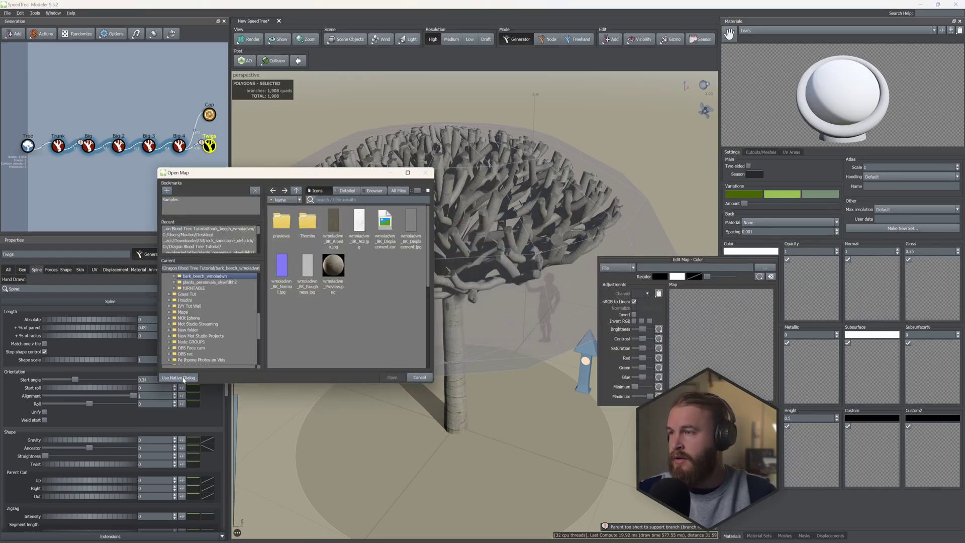
{"action": "left_click", "coordinate": [183, 377]}
{"action": "left_click", "coordinate": [320, 200]}
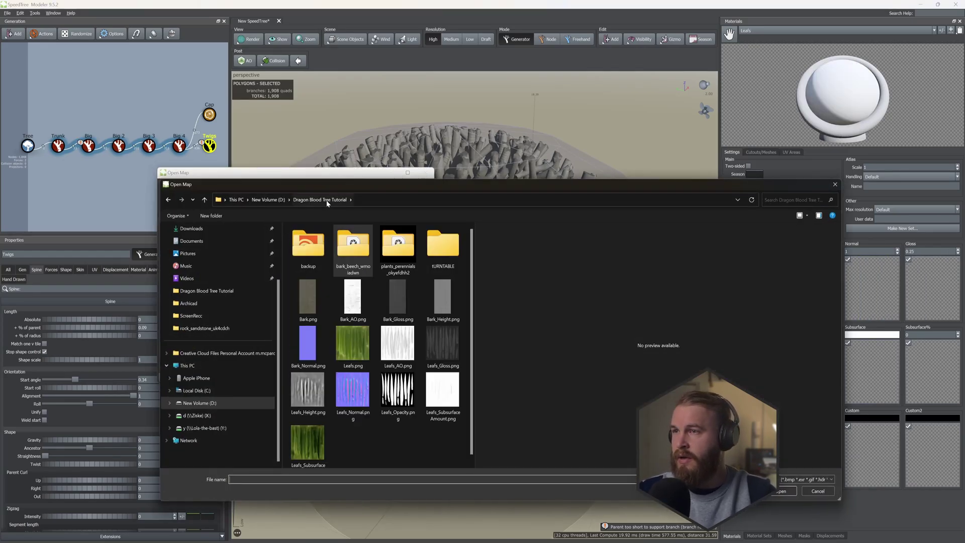
{"action": "double_click", "coordinate": [398, 248]}
{"action": "left_click", "coordinate": [401, 246]}
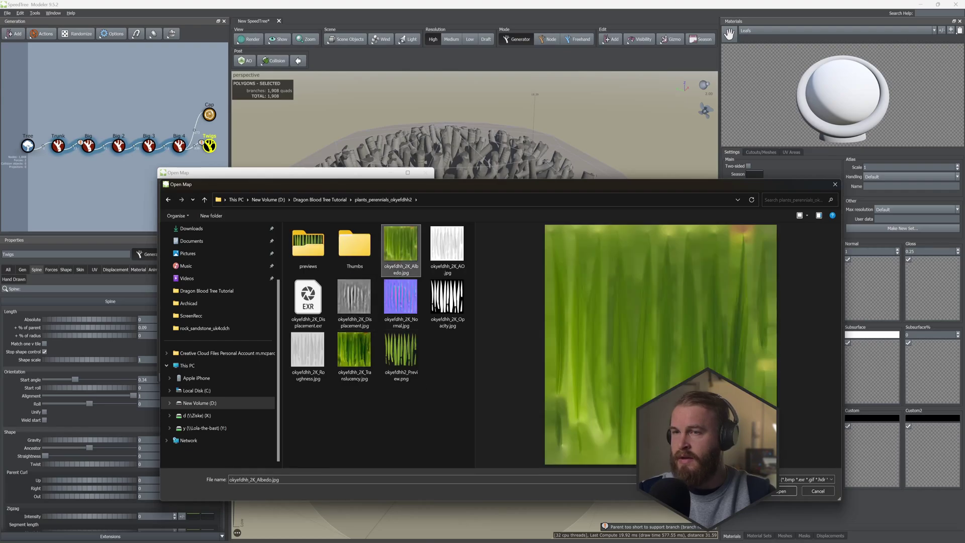
{"action": "left_click", "coordinate": [784, 491]}
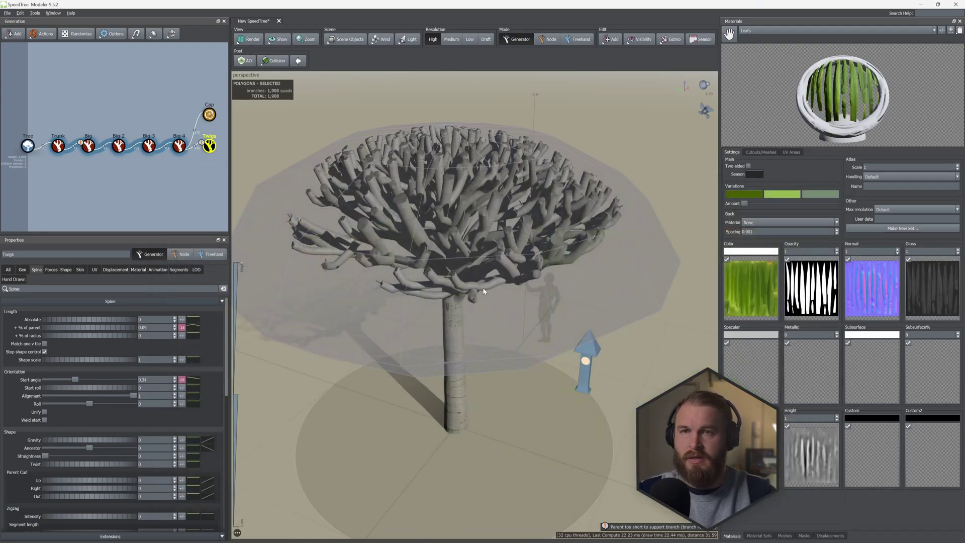
Step: Create a cutout mesh for the Leafs material and fit its outline points around the single leaf in the middle of the texture
{"action": "left_click", "coordinate": [761, 153]}
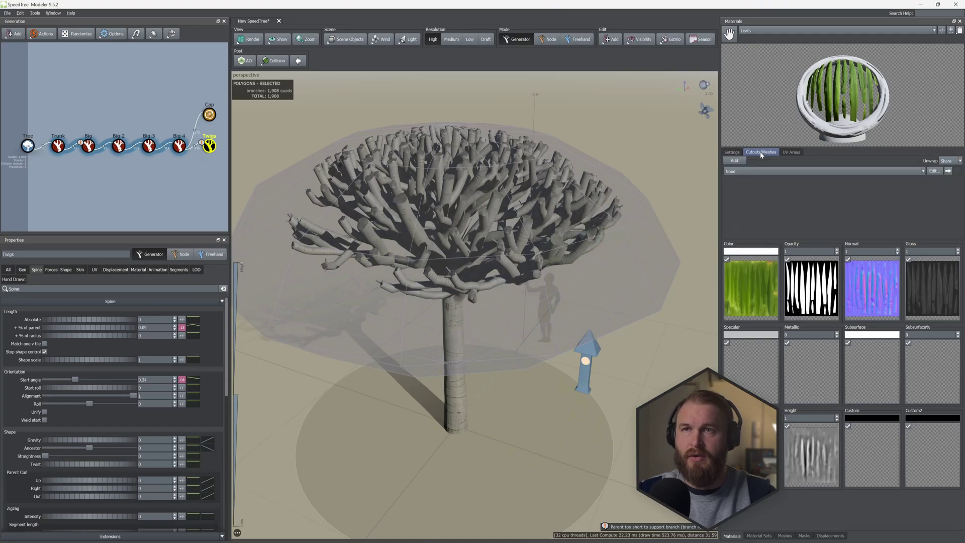
{"action": "left_click", "coordinate": [933, 172]}
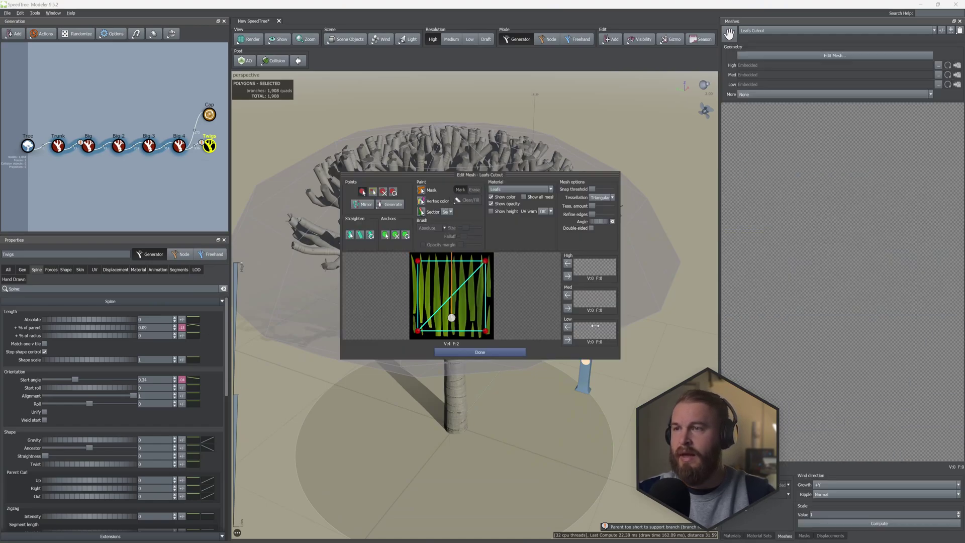
{"action": "left_click_drag", "start_coordinate": [621, 360], "coordinate": [717, 480]}
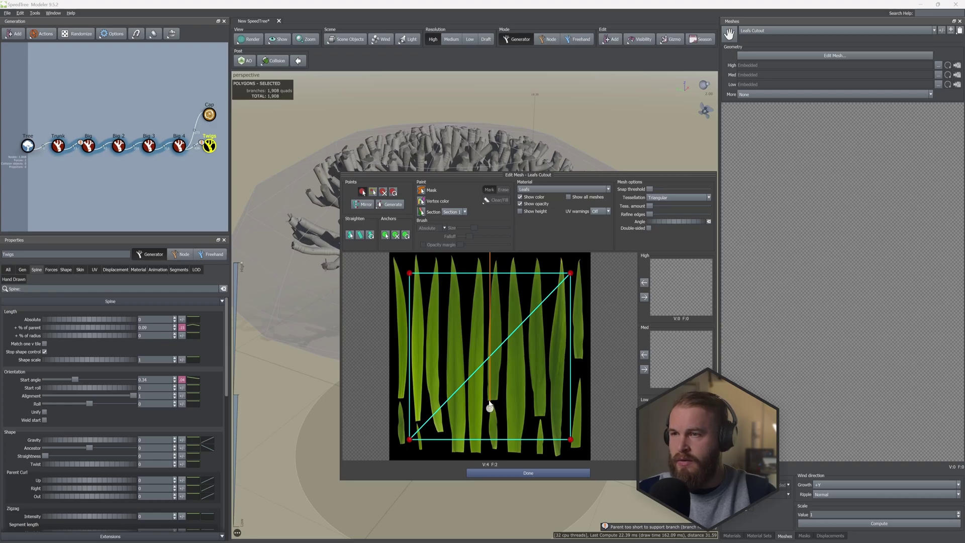
{"action": "left_click_drag", "start_coordinate": [409, 273], "coordinate": [496, 258]}
{"action": "left_click_drag", "start_coordinate": [409, 440], "coordinate": [487, 401]}
{"action": "left_click_drag", "start_coordinate": [571, 440], "coordinate": [568, 437]}
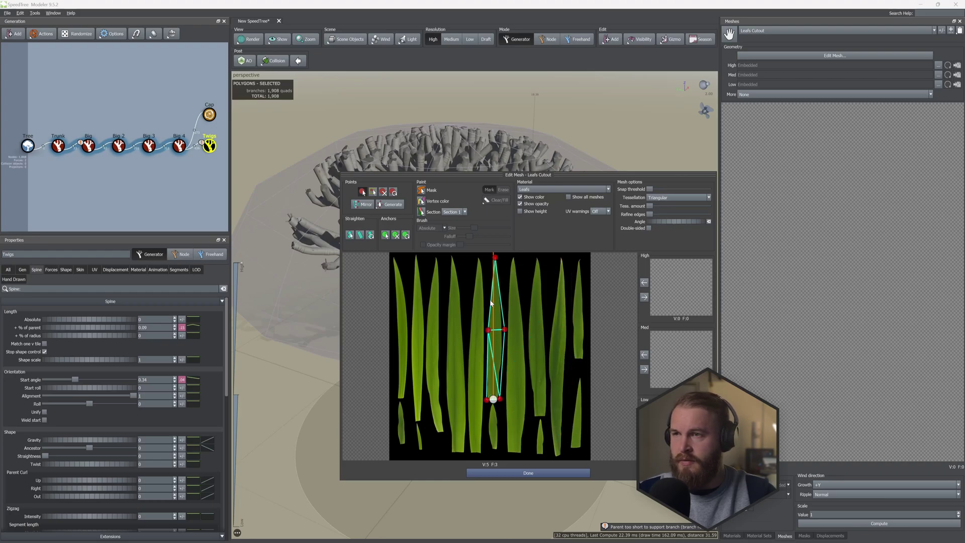
Step: Add extra points along the leaf cutout, store the mesh for the high, medium and low detail levels, and finish editing
{"action": "left_click", "coordinate": [489, 289]}
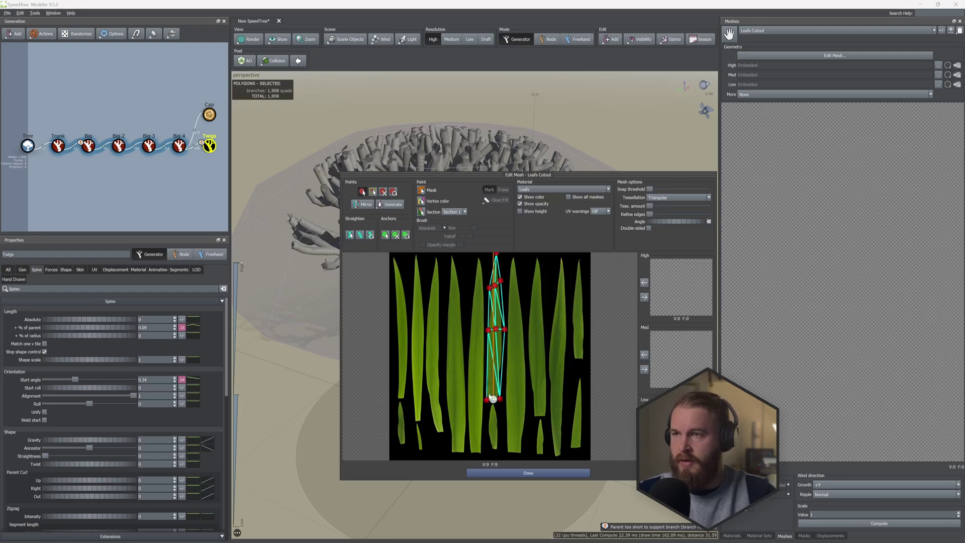
{"action": "left_click", "coordinate": [644, 297]}
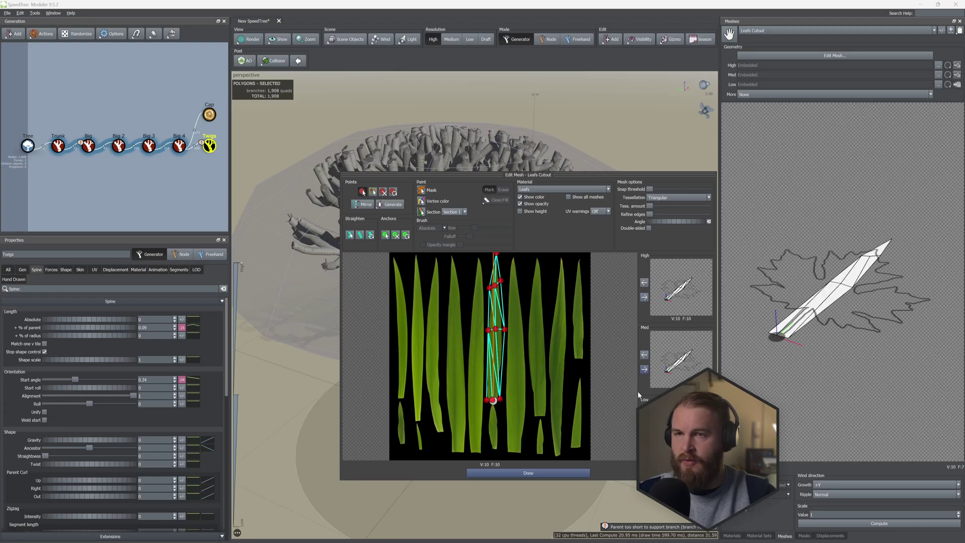
{"action": "left_click", "coordinate": [528, 473]}
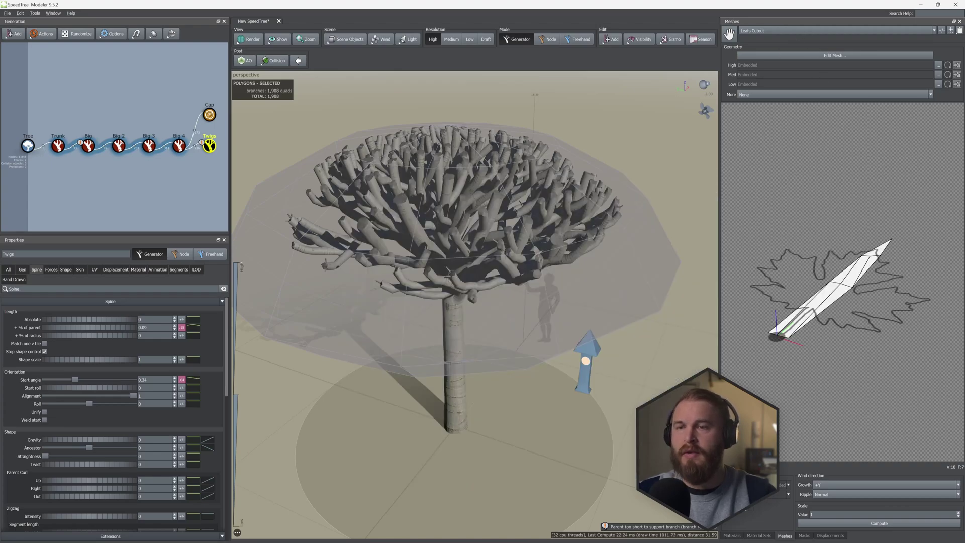
Step: Add a Batched Leaf generator to the Twigs generator
{"action": "left_click", "coordinate": [732, 535]}
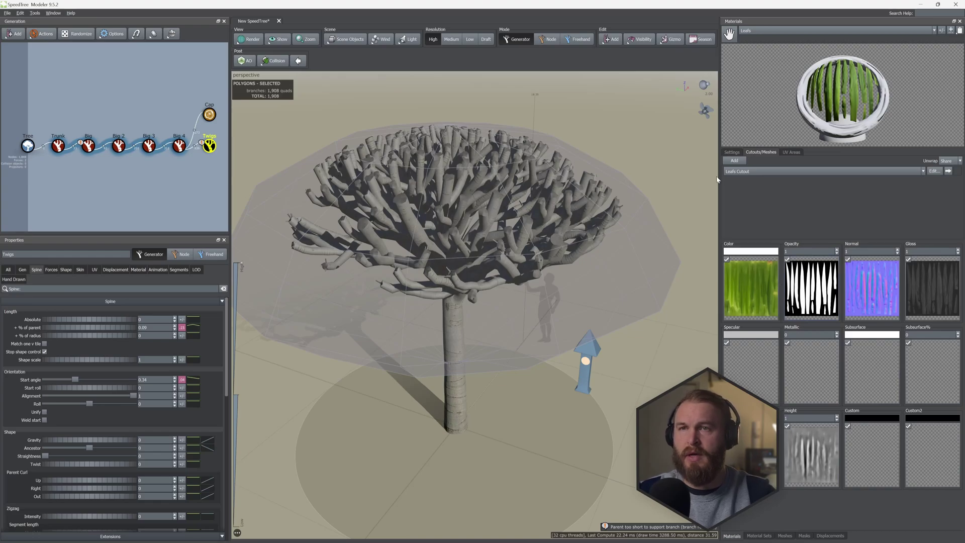
{"action": "right_click", "coordinate": [394, 438]}
{"action": "mouse_move", "coordinate": [437, 267]}
{"action": "left_click", "coordinate": [505, 297]}
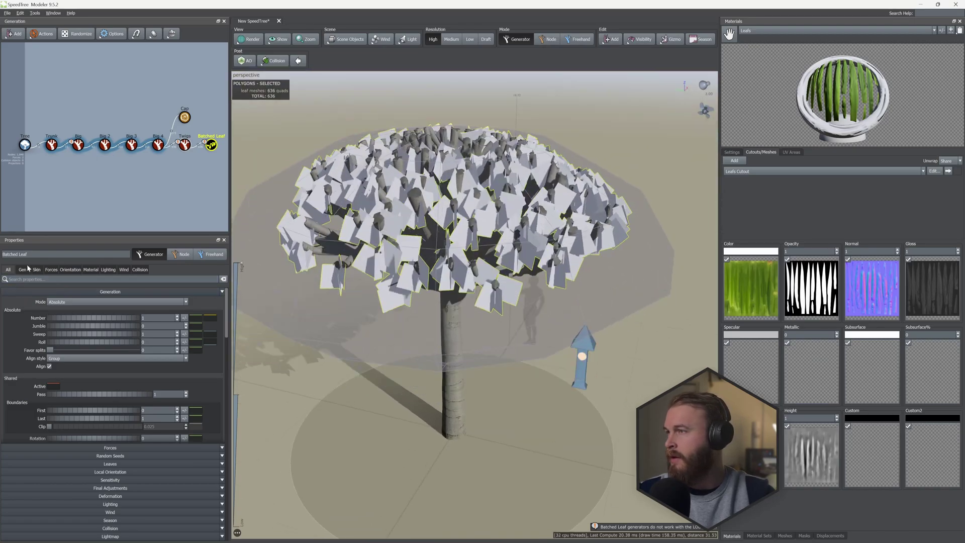
Step: Set the Batched Leaf's local orientation to sky influence 1, fold 0.312 and align about 0.272
{"action": "left_click", "coordinate": [67, 271]}
{"action": "left_click_drag", "start_coordinate": [50, 318], "coordinate": [162, 320]}
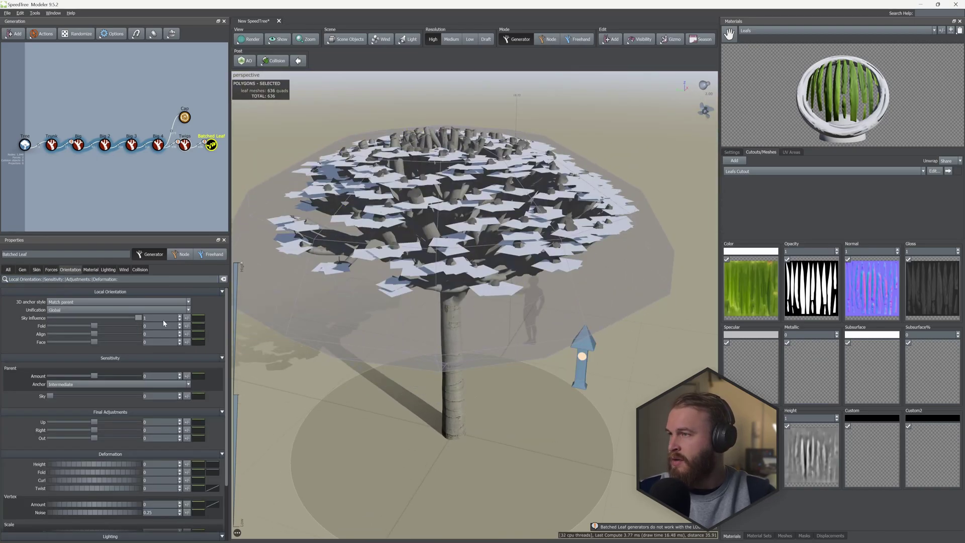
{"action": "left_click_drag", "start_coordinate": [101, 327], "coordinate": [106, 334]}
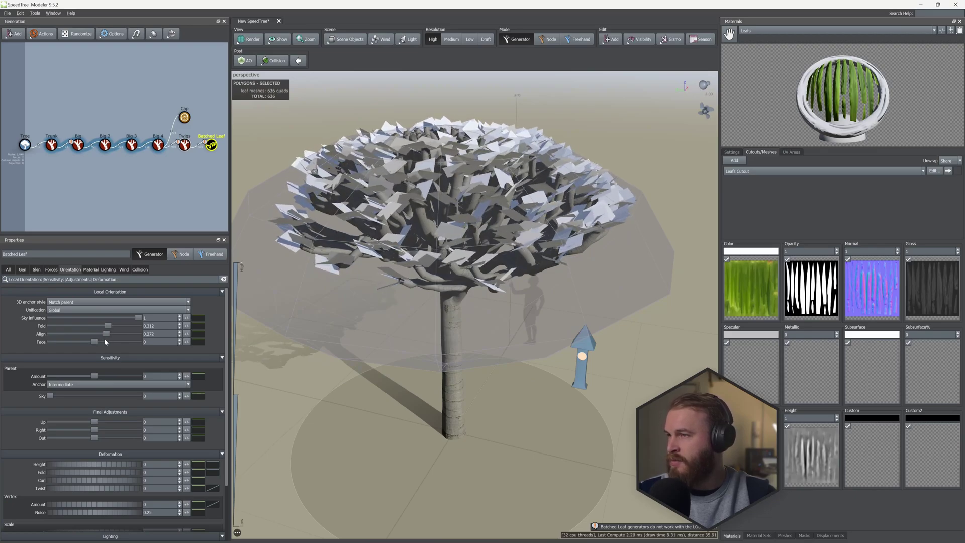
Step: Set the leaves' final Up adjustment to 0.33 and lower the start of its parent curve so it rises toward the end
{"action": "left_click_drag", "start_coordinate": [95, 423], "coordinate": [109, 423]}
{"action": "left_click", "coordinate": [198, 422]}
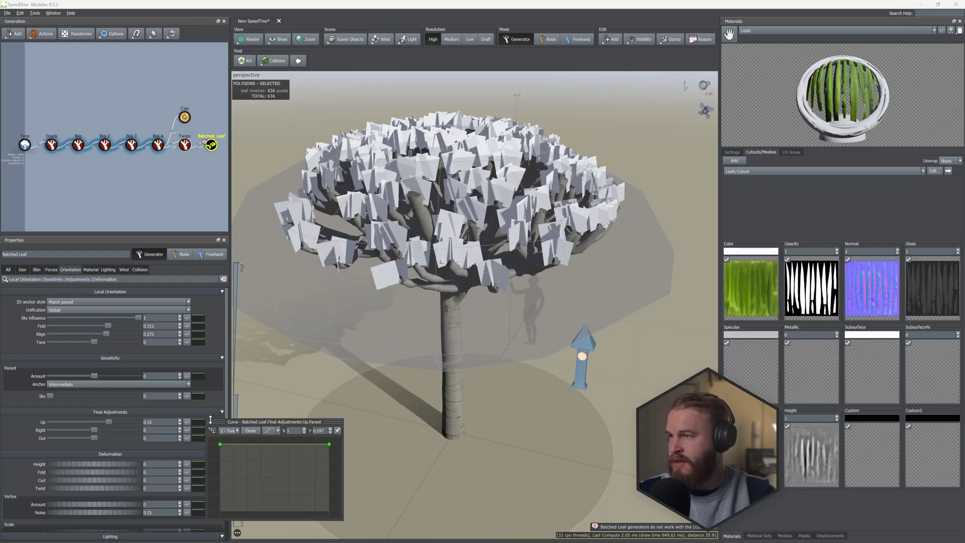
{"action": "left_click_drag", "start_coordinate": [329, 444], "coordinate": [329, 443]}
{"action": "left_click_drag", "start_coordinate": [223, 447], "coordinate": [224, 494]}
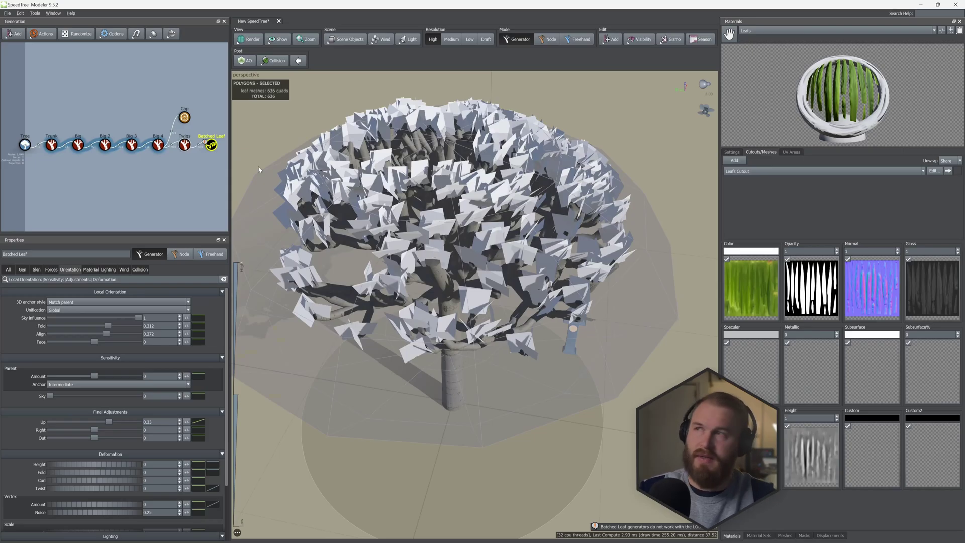
Step: Set the generation count of the first Big branch level to 6
{"action": "left_click", "coordinate": [158, 144]}
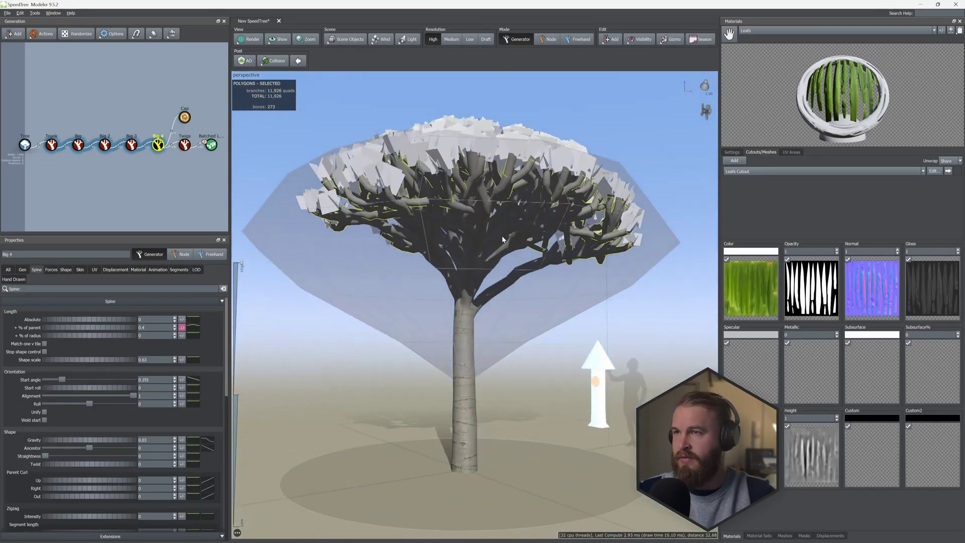
{"action": "left_click_drag", "start_coordinate": [562, 209], "coordinate": [520, 186]}
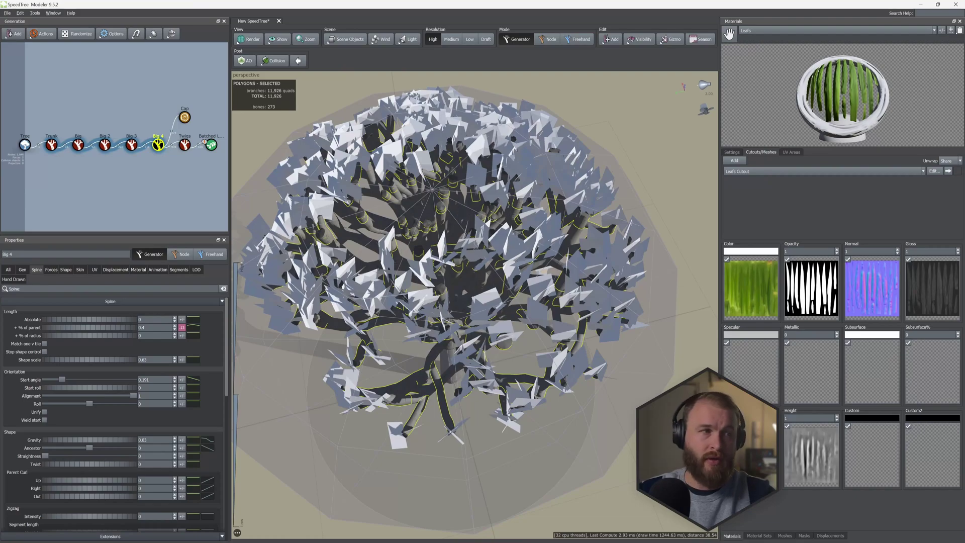
{"action": "left_click", "coordinate": [79, 146]}
{"action": "left_click", "coordinate": [148, 334]}
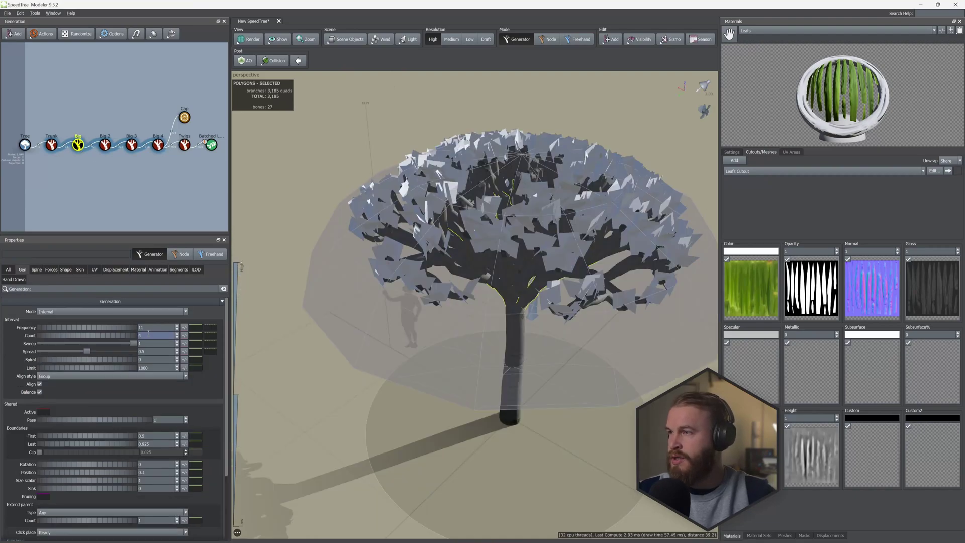
{"action": "type", "text": "6"}
{"action": "key", "text": "Return"}
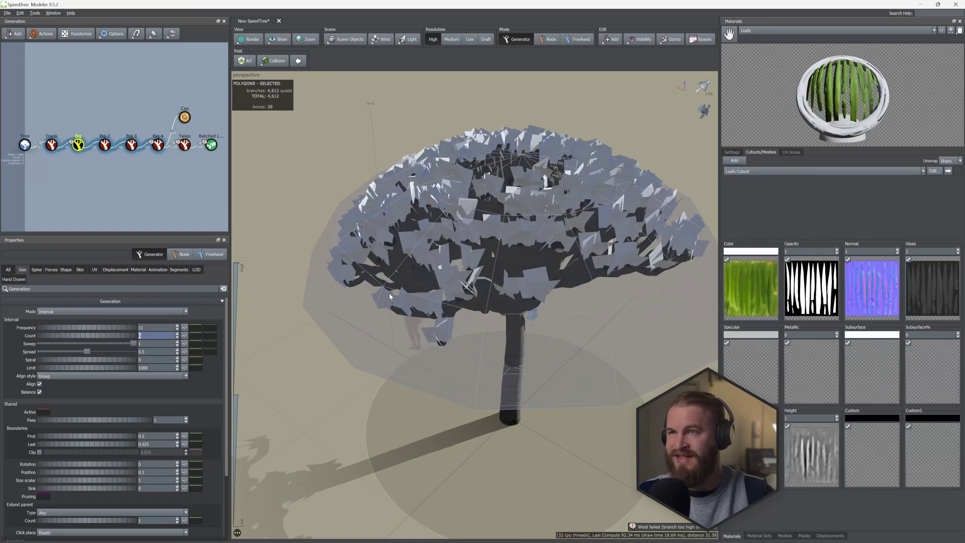
{"action": "left_click_drag", "start_coordinate": [443, 351], "coordinate": [431, 309]}
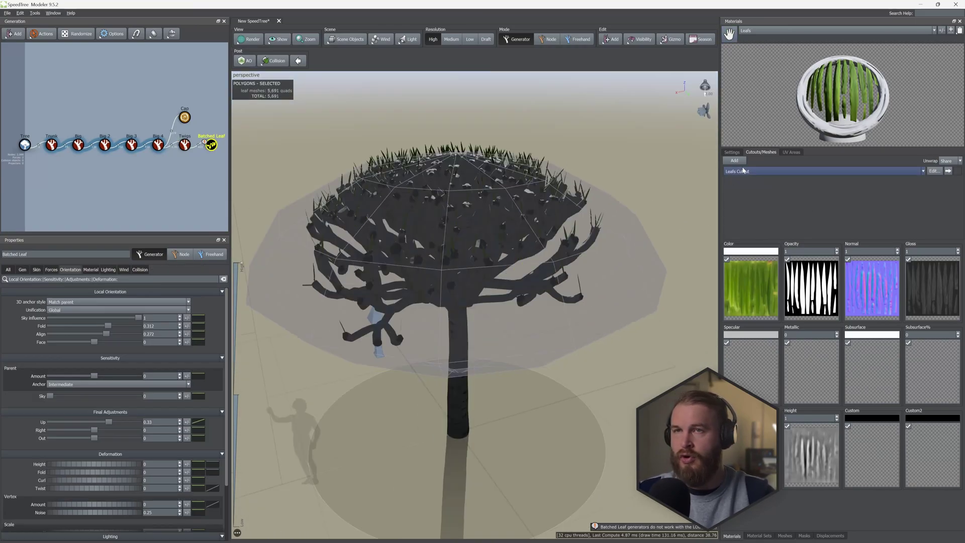
Step: Make the Leafs material two-sided
{"action": "left_click", "coordinate": [732, 152]}
{"action": "left_click", "coordinate": [749, 167]}
{"action": "left_click_drag", "start_coordinate": [584, 170], "coordinate": [531, 169]}
{"action": "scroll", "coordinate": [401, 194], "scroll_direction": "up", "scroll_amount": 4}
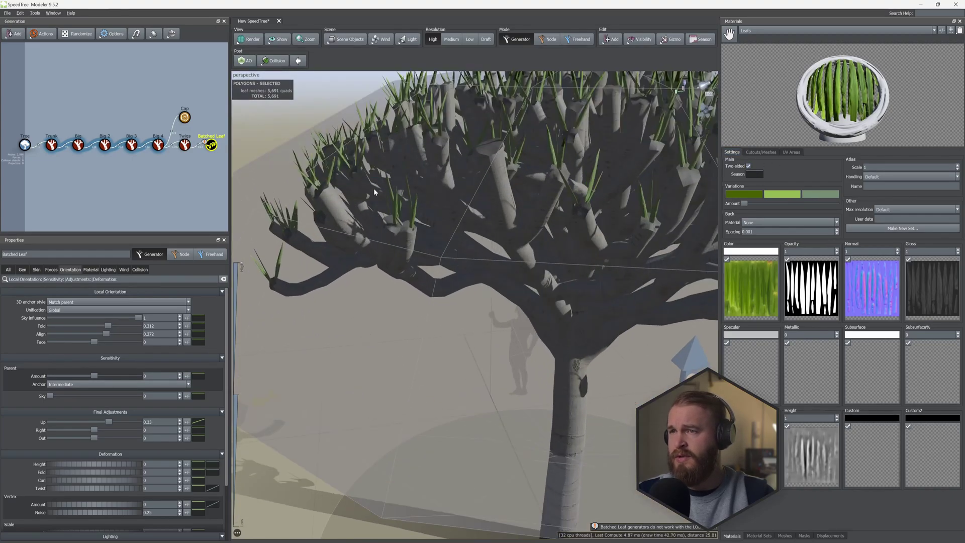
Step: Set the Batched Leaf generation number to 40
{"action": "left_click", "coordinate": [22, 270]}
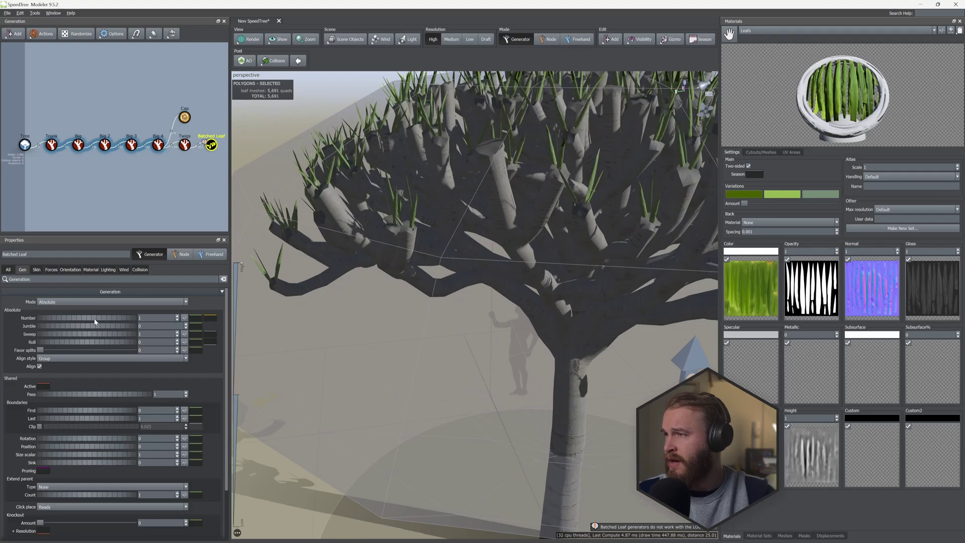
{"action": "left_click_drag", "start_coordinate": [96, 322], "coordinate": [107, 322]}
{"action": "type", "text": "40"}
{"action": "key", "text": "Return"}
Step: Hide the mesh force surrounding the tree's canopy
{"action": "left_click_drag", "start_coordinate": [440, 310], "coordinate": [578, 300]}
{"action": "scroll", "coordinate": [498, 224], "scroll_direction": "down", "scroll_amount": 5}
{"action": "scroll", "coordinate": [561, 265], "scroll_direction": "up", "scroll_amount": 1}
{"action": "left_click", "coordinate": [538, 363]}
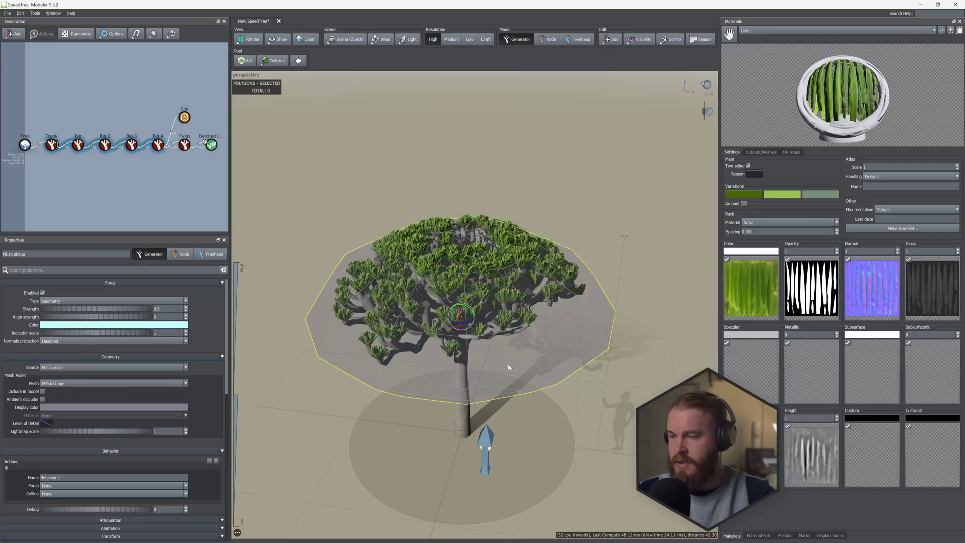
{"action": "key", "text": "h"}
{"action": "left_click_drag", "start_coordinate": [507, 363], "coordinate": [427, 244]}
{"action": "scroll", "coordinate": [472, 278], "scroll_direction": "up", "scroll_amount": 5}
{"action": "scroll", "coordinate": [385, 254], "scroll_direction": "down", "scroll_amount": 3}
{"action": "scroll", "coordinate": [473, 239], "scroll_direction": "up", "scroll_amount": 3}
Step: Set the Batched Leaf's final Up adjustment to 0.414 and open its parent curve
{"action": "left_click", "coordinate": [211, 145]}
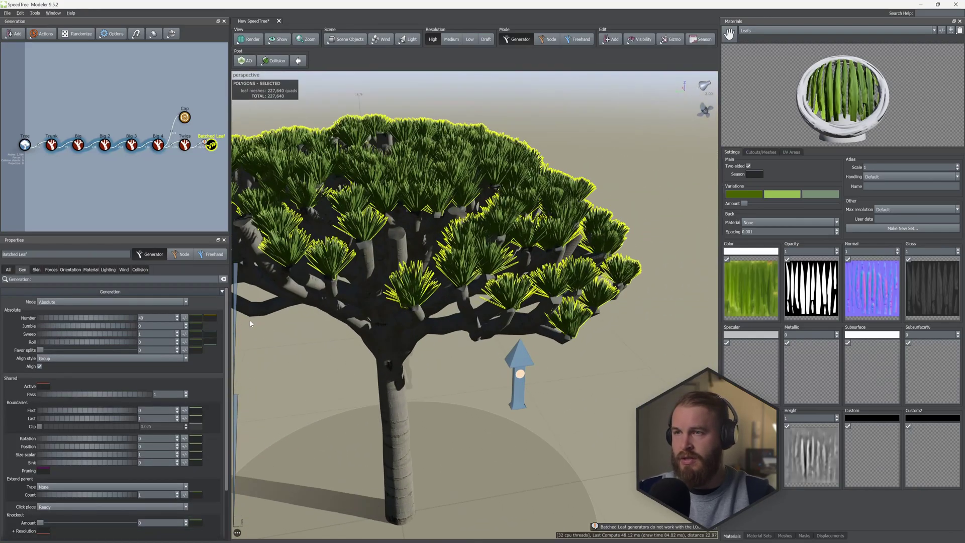
{"action": "left_click", "coordinate": [70, 269]}
{"action": "mouse_move", "coordinate": [107, 424]}
{"action": "left_mouse_down"}
{"action": "mouse_move", "coordinate": [74, 429]}
{"action": "mouse_move", "coordinate": [112, 424]}
{"action": "left_mouse_up"}
{"action": "left_click", "coordinate": [199, 422]}
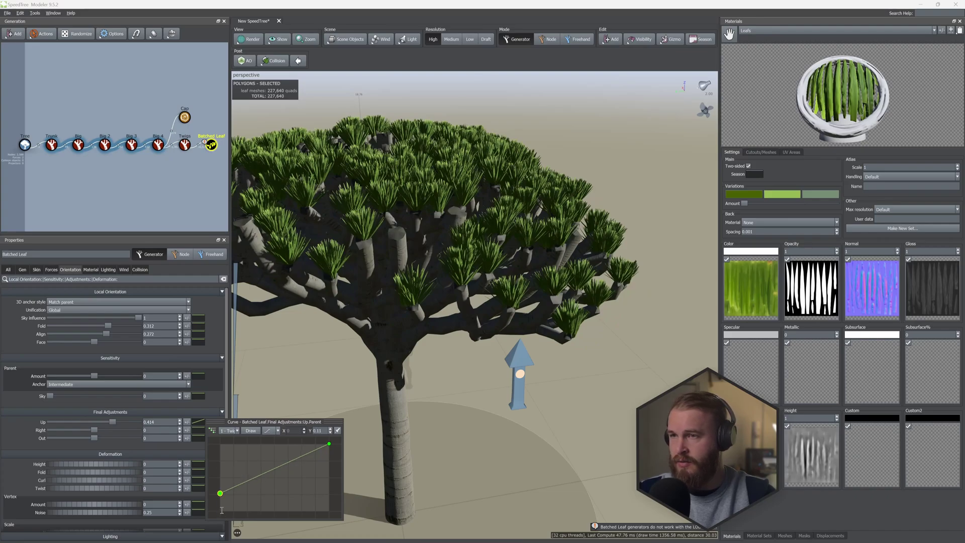
Step: Set the leaf deformation curl to -0.13 and lower the end of its parent curve
{"action": "left_click_drag", "start_coordinate": [89, 484], "coordinate": [86, 482]}
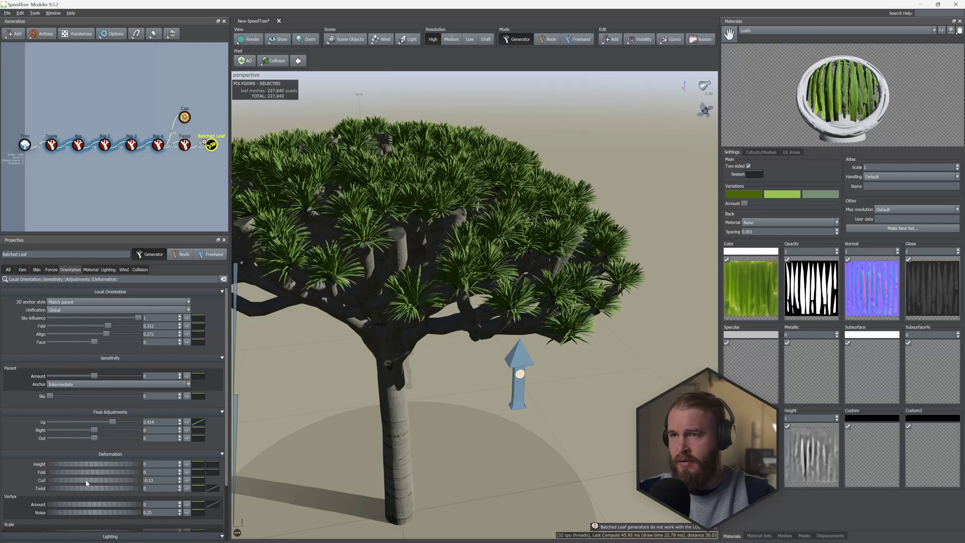
{"action": "left_click", "coordinate": [199, 481]}
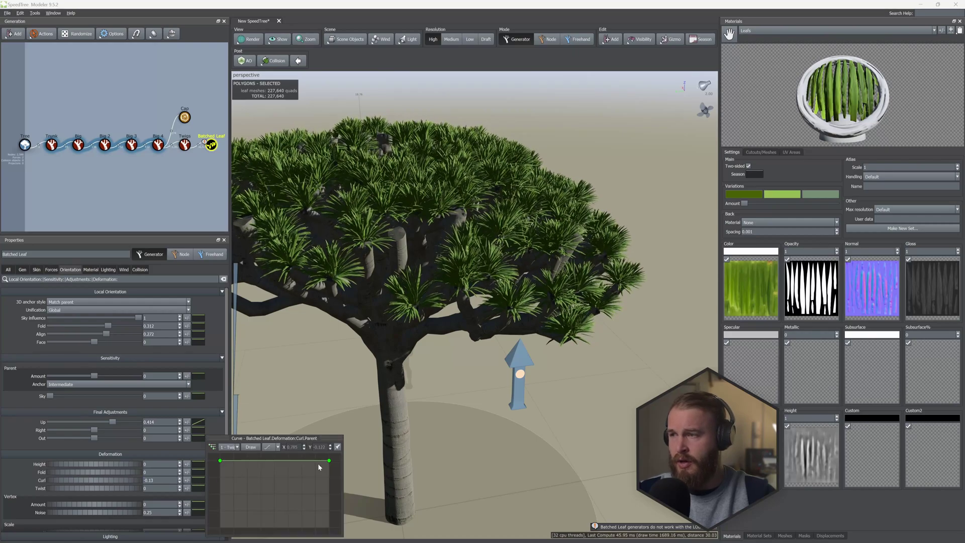
{"action": "left_click_drag", "start_coordinate": [331, 462], "coordinate": [329, 511]}
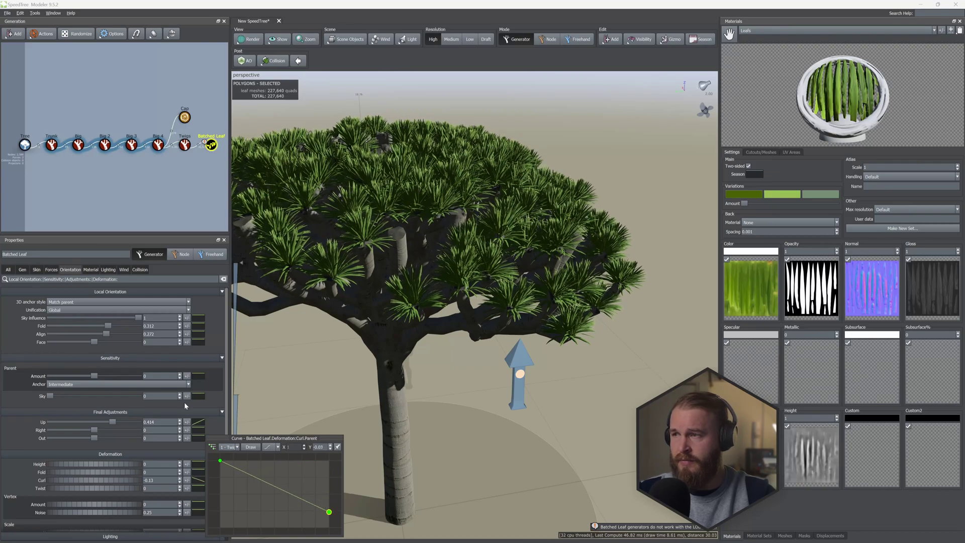
Step: Add a variance of 0.1 to the leaves' sky influence, fold, align and face orientation values
{"action": "left_click", "coordinate": [184, 320]}
{"action": "left_click", "coordinate": [187, 318]}
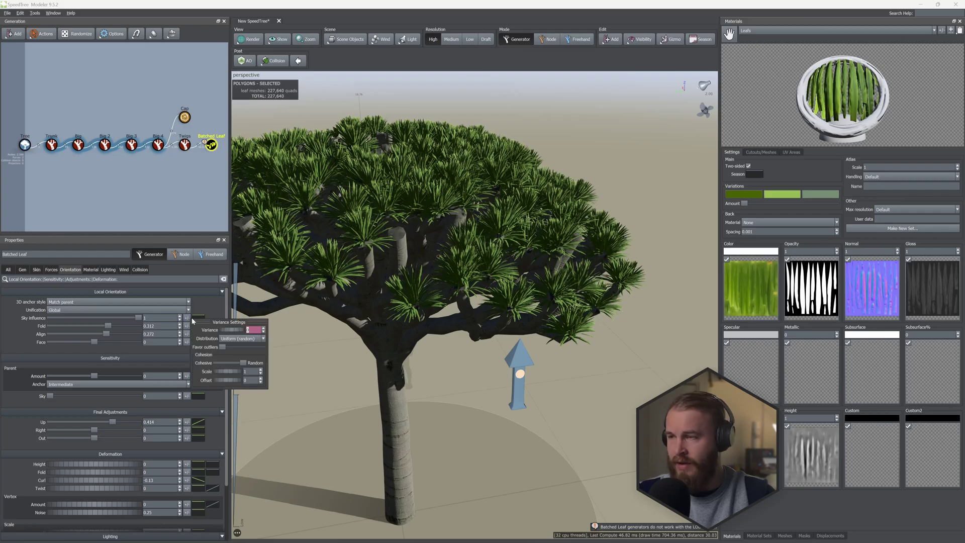
{"action": "type", "text": ".1"}
{"action": "left_click", "coordinate": [186, 326]}
{"action": "type", "text": ".1"}
{"action": "left_click", "coordinate": [187, 334]}
{"action": "type", "text": ".1"}
{"action": "left_click", "coordinate": [186, 343]}
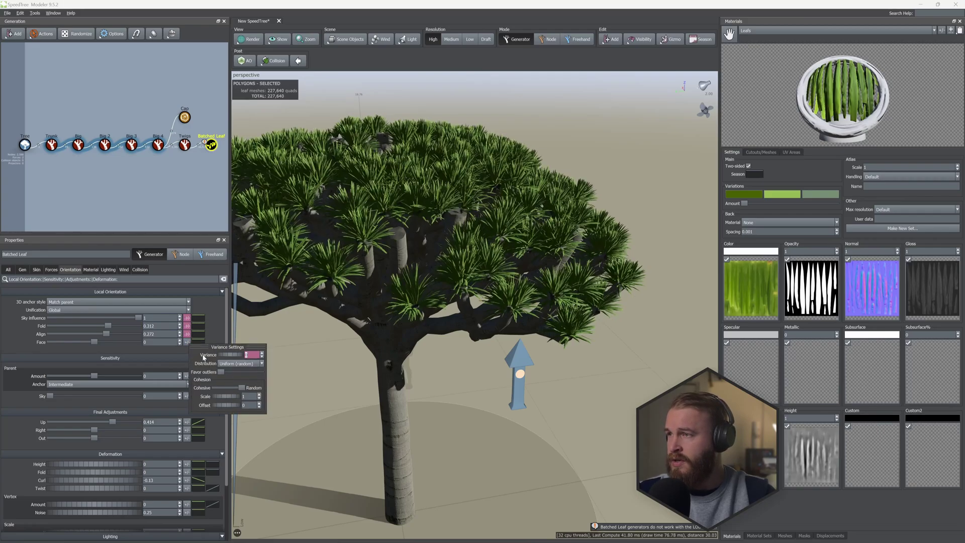
{"action": "type", "text": ".1"}
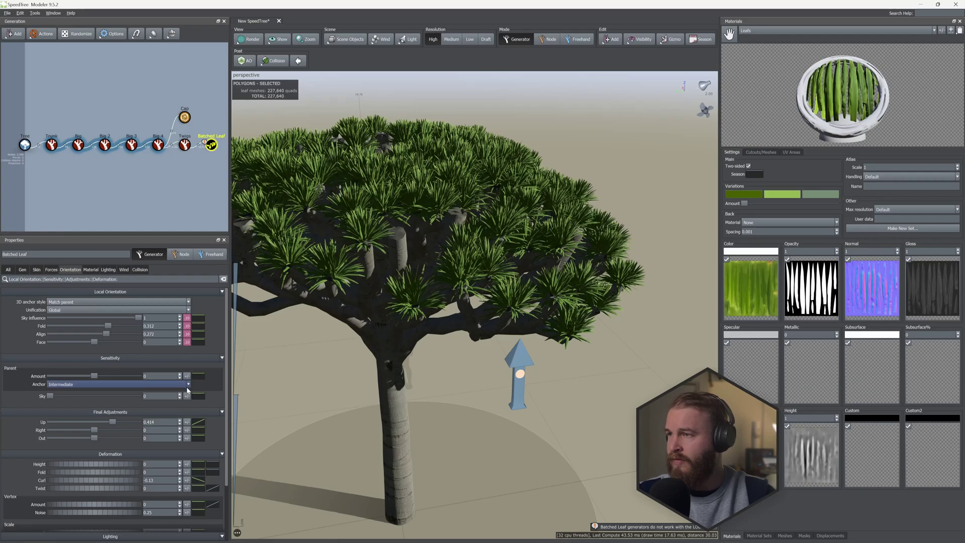
Step: Set the leaves' parent sensitivity amount to 0.556 and add variance to the parent amount and sky sensitivity
{"action": "left_click_drag", "start_coordinate": [94, 377], "coordinate": [119, 376]}
{"action": "left_click", "coordinate": [187, 376]}
{"action": "left_click", "coordinate": [187, 396]}
Step: Add variance to the leaves' final up, right and out adjustments and to the height, fold, curl and twist deformations
{"action": "left_click", "coordinate": [187, 421]}
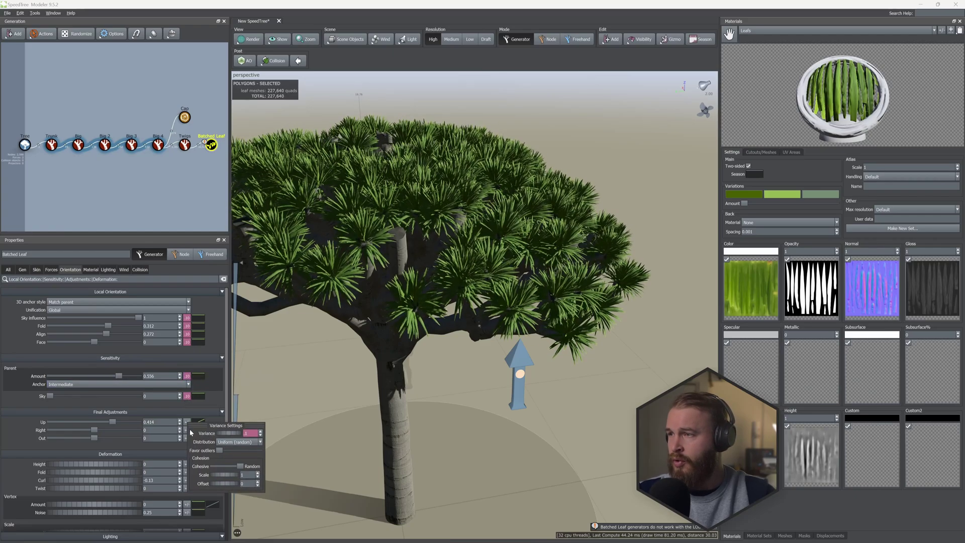
{"action": "left_click", "coordinate": [187, 430]}
{"action": "left_click", "coordinate": [187, 438]}
{"action": "left_click", "coordinate": [187, 464]}
{"action": "left_click", "coordinate": [187, 473]}
{"action": "left_click", "coordinate": [186, 480]}
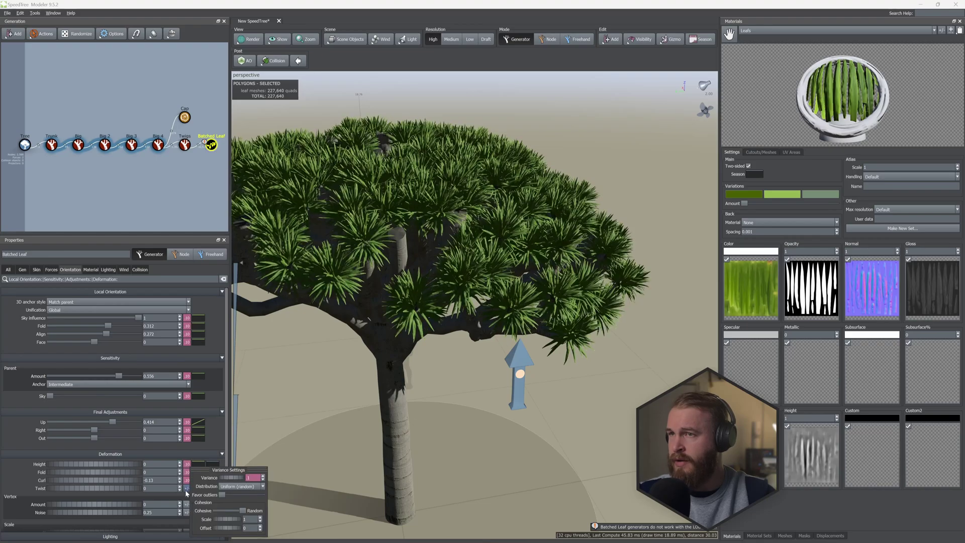
{"action": "left_click", "coordinate": [187, 488]}
Step: Adjust the leaf size parent curve by lowering its start point to shrink the leaves at the base of the twigs
{"action": "left_click", "coordinate": [36, 272]}
{"action": "left_click", "coordinate": [196, 302]}
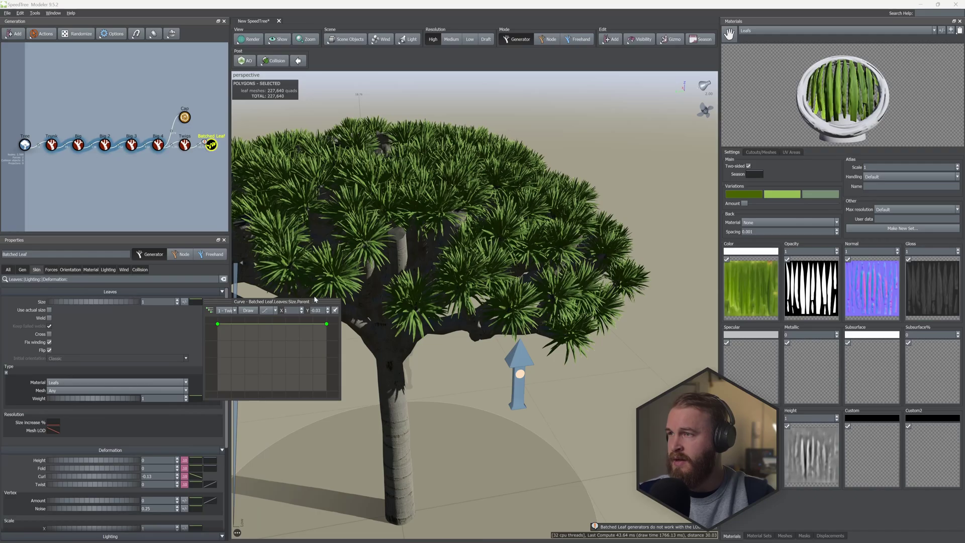
{"action": "left_click_drag", "start_coordinate": [326, 324], "coordinate": [326, 327]}
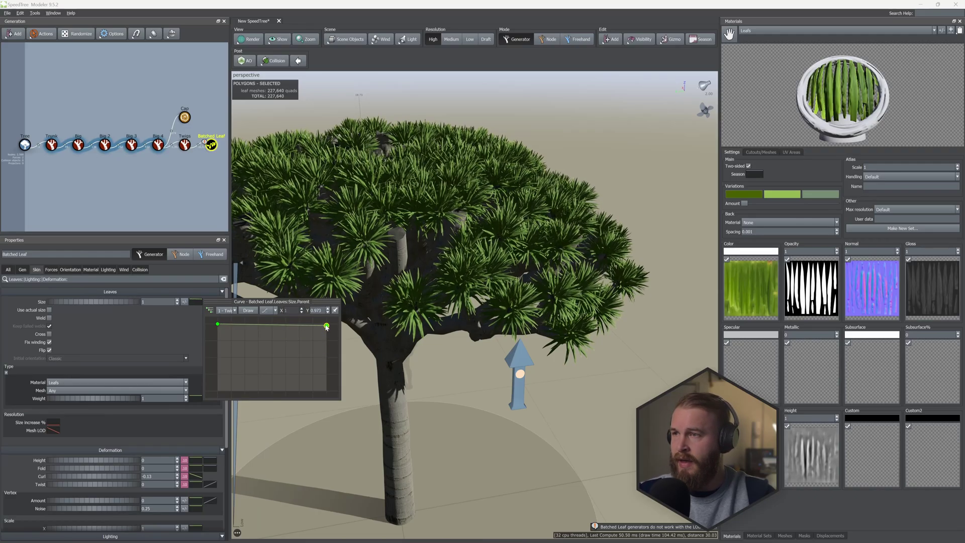
{"action": "left_click_drag", "start_coordinate": [214, 326], "coordinate": [218, 346]}
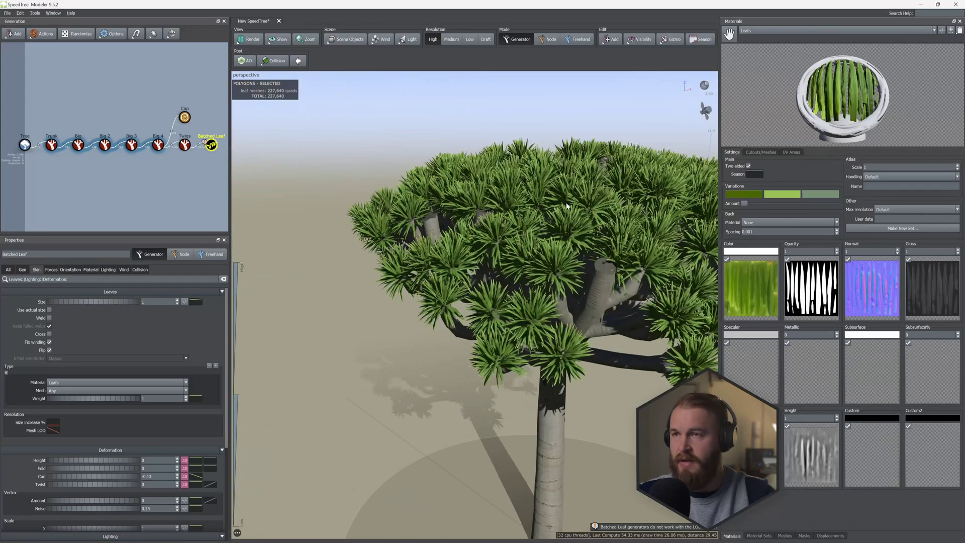
{"action": "left_click_drag", "start_coordinate": [566, 206], "coordinate": [604, 202]}
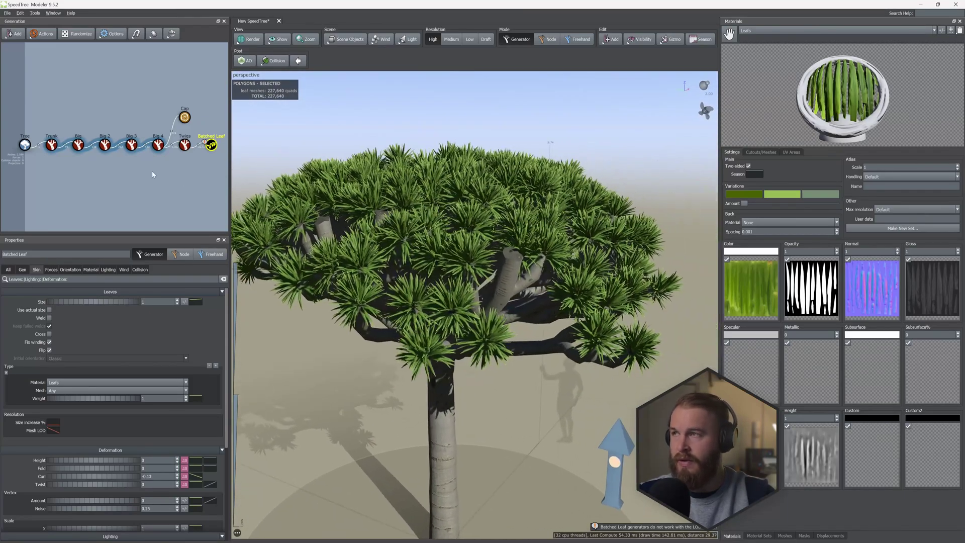
Step: Lower the end of the absolute radius profile curve for the Big 3 branches
{"action": "left_click", "coordinate": [158, 145]}
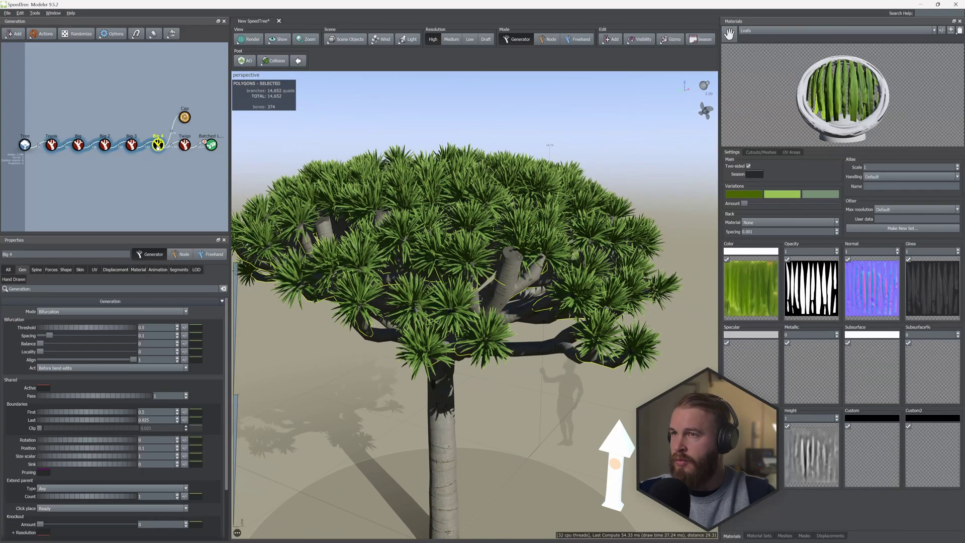
{"action": "left_click", "coordinate": [131, 145]}
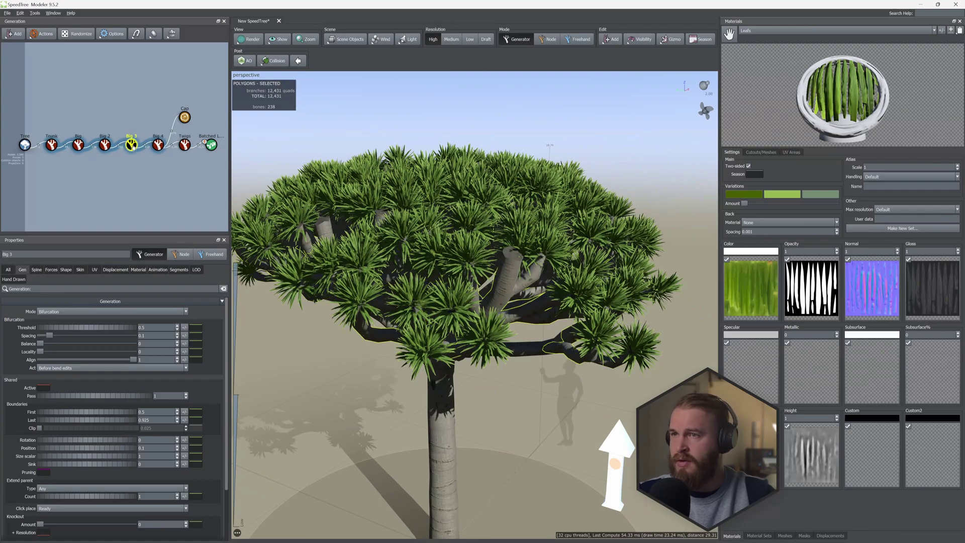
{"action": "left_click", "coordinate": [80, 269]}
{"action": "left_click", "coordinate": [210, 336]}
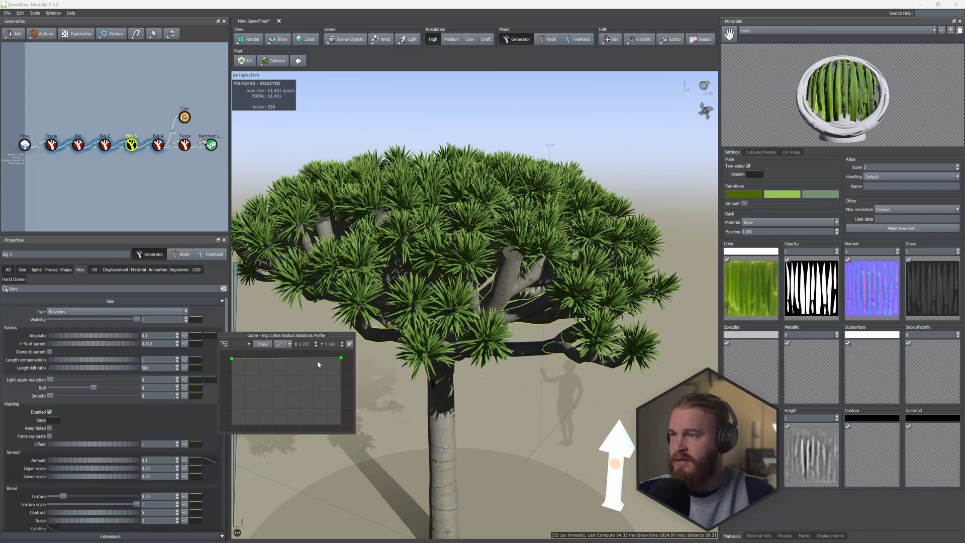
Step: Lower the ends of the absolute radius profile curves for Big 4 and Big 2, adding a bend point near the end of Big 4's curve
{"action": "left_click", "coordinate": [158, 146]}
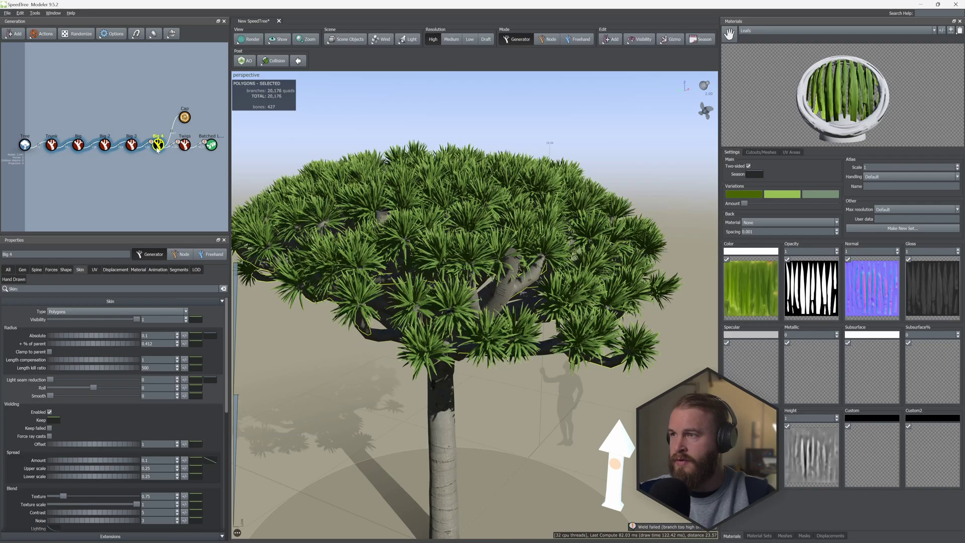
{"action": "left_click", "coordinate": [210, 336]}
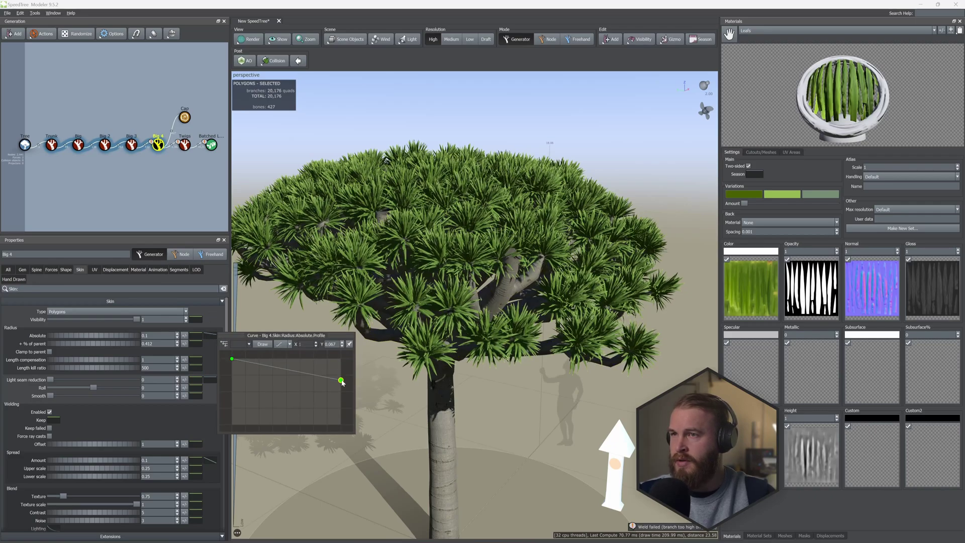
{"action": "double_click", "coordinate": [324, 377]}
{"action": "left_click_drag", "start_coordinate": [324, 377], "coordinate": [317, 366]}
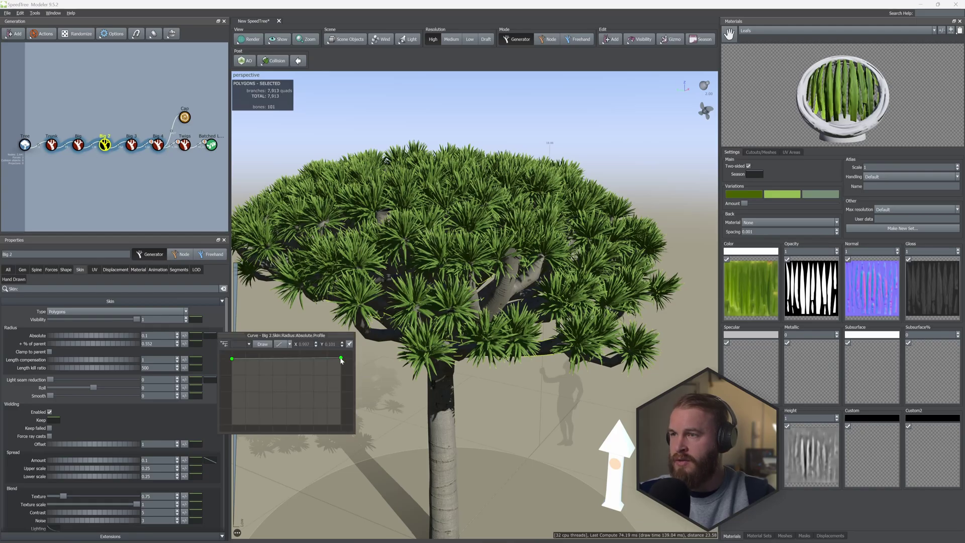
{"action": "left_click_drag", "start_coordinate": [341, 358], "coordinate": [342, 380]}
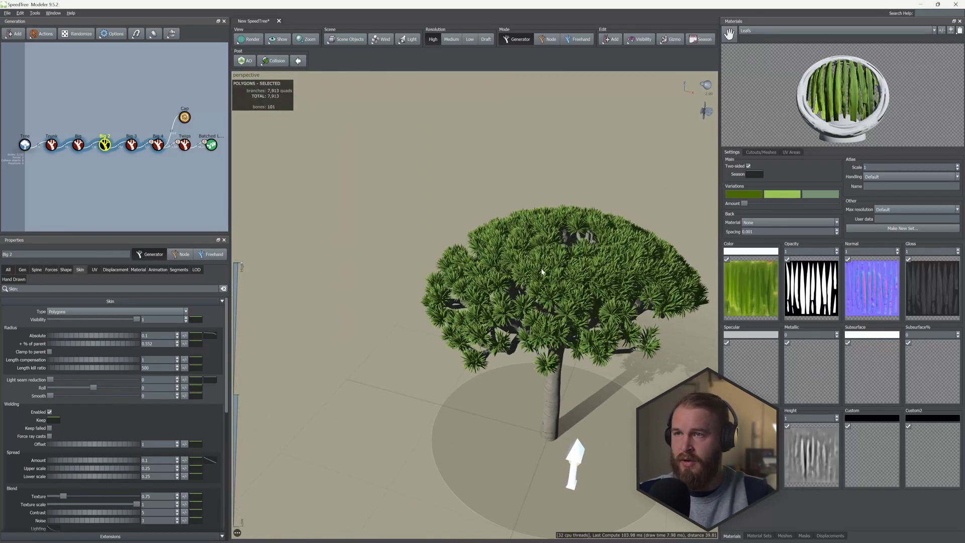
Step: Randomize the whole tree and inspect the new canopy from above and up close
{"action": "left_click", "coordinate": [102, 62]}
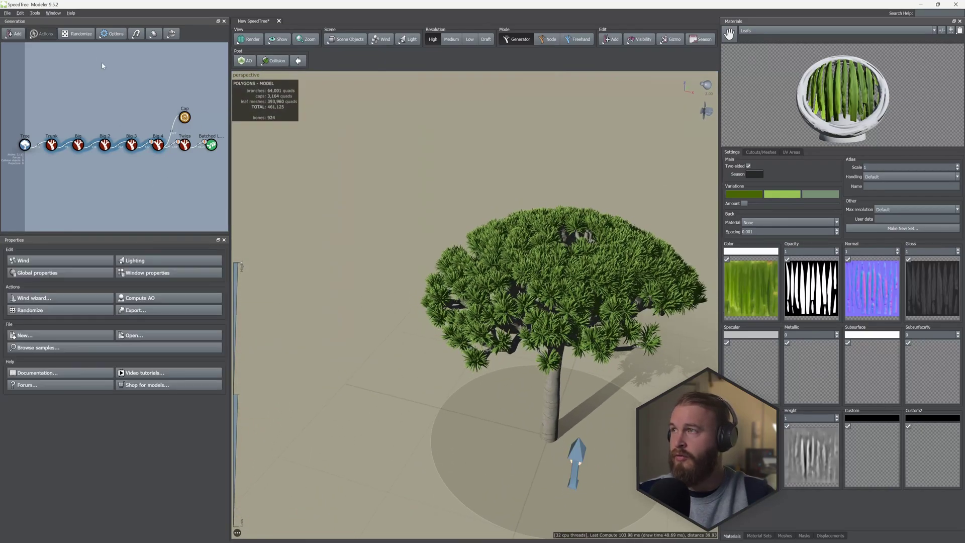
{"action": "left_click", "coordinate": [81, 34]}
{"action": "left_click_drag", "start_coordinate": [516, 210], "coordinate": [534, 240]}
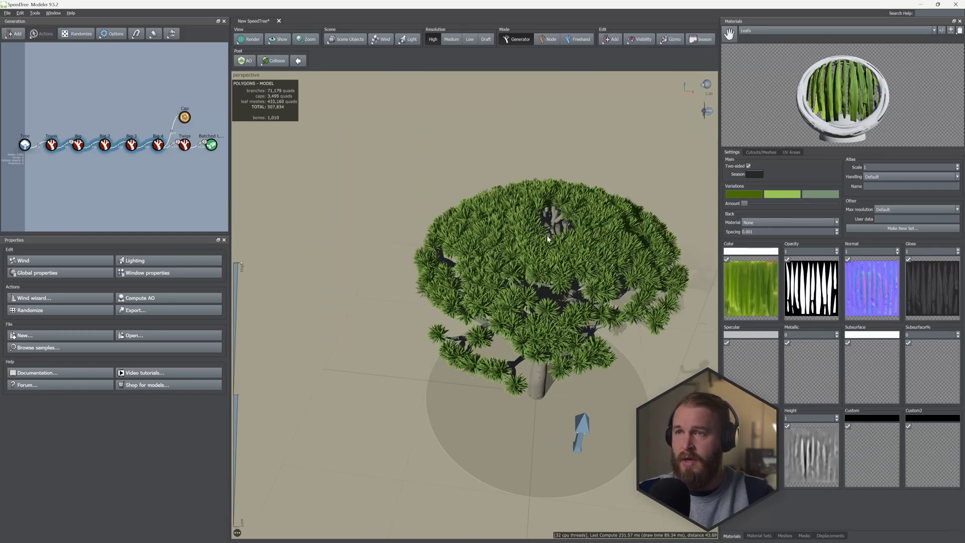
{"action": "scroll", "coordinate": [621, 197], "scroll_direction": "up", "scroll_amount": 5}
{"action": "left_click_drag", "start_coordinate": [520, 289], "coordinate": [605, 260]}
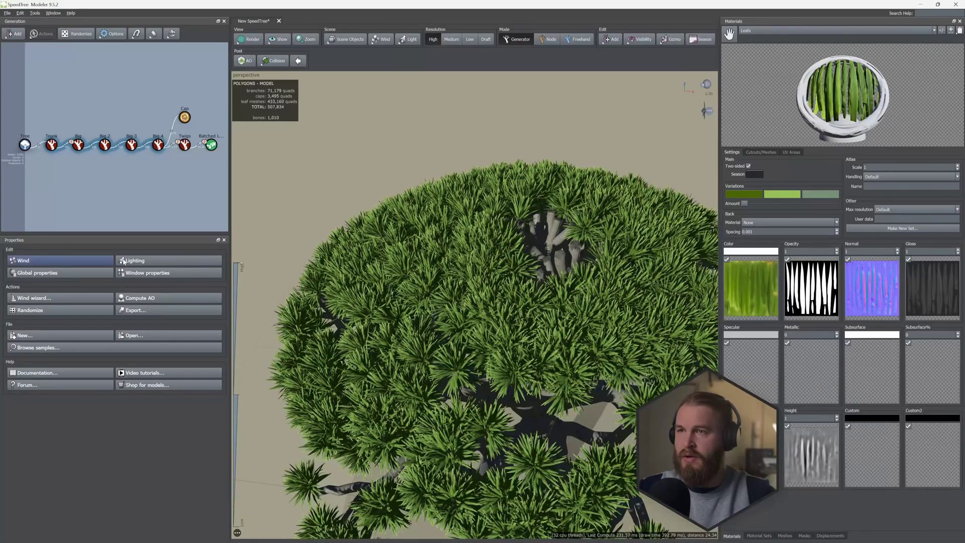
{"action": "scroll", "coordinate": [486, 282], "scroll_direction": "up", "scroll_amount": 5}
{"action": "scroll", "coordinate": [487, 282], "scroll_direction": "down", "scroll_amount": 10}
Step: Show the force objects in the viewport and adjust the height of the mesh force that shapes the canopy
{"action": "right_click", "coordinate": [568, 270]}
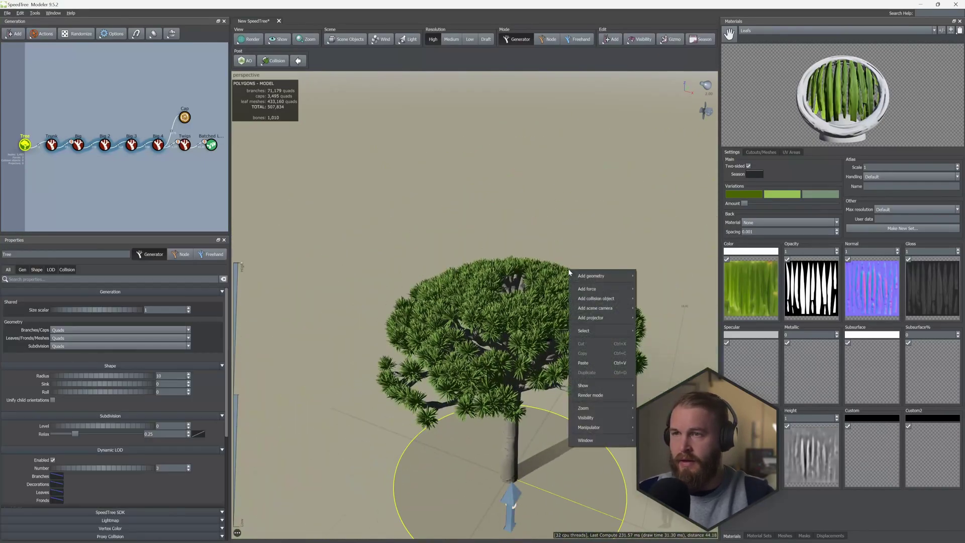
{"action": "left_click", "coordinate": [659, 427]}
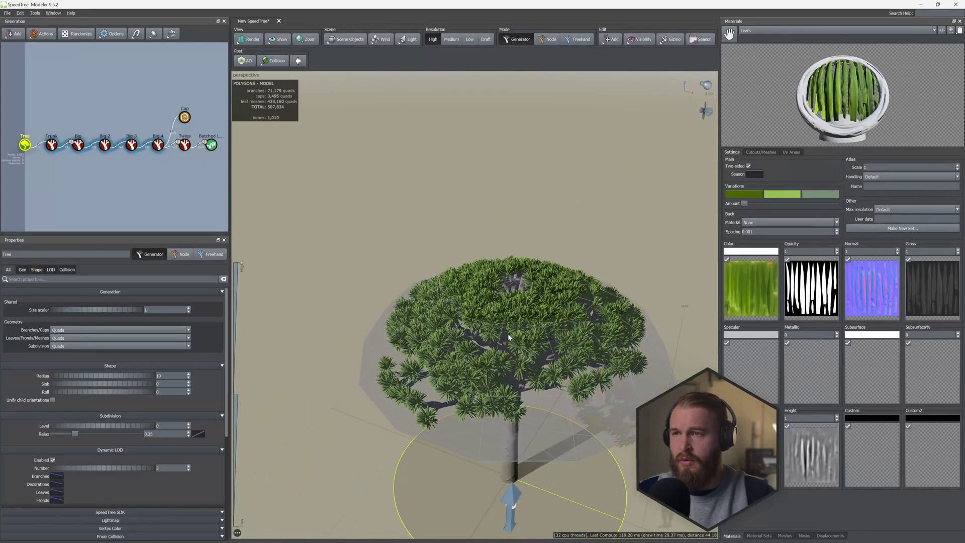
{"action": "left_click_drag", "start_coordinate": [508, 334], "coordinate": [547, 401]}
{"action": "left_click", "coordinate": [547, 401]}
{"action": "middle_click_drag", "start_coordinate": [547, 401], "coordinate": [519, 379]}
{"action": "key", "text": "w"}
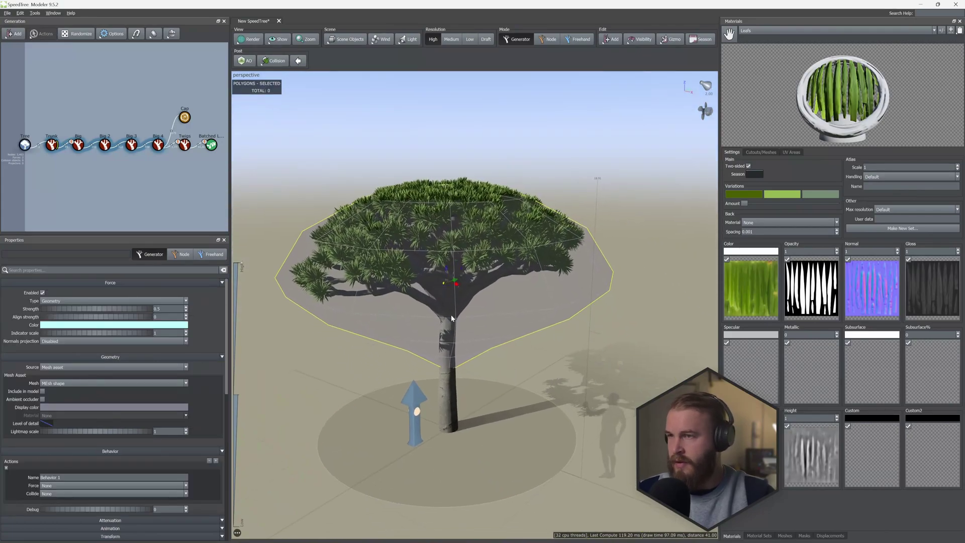
{"action": "left_click", "coordinate": [444, 274]}
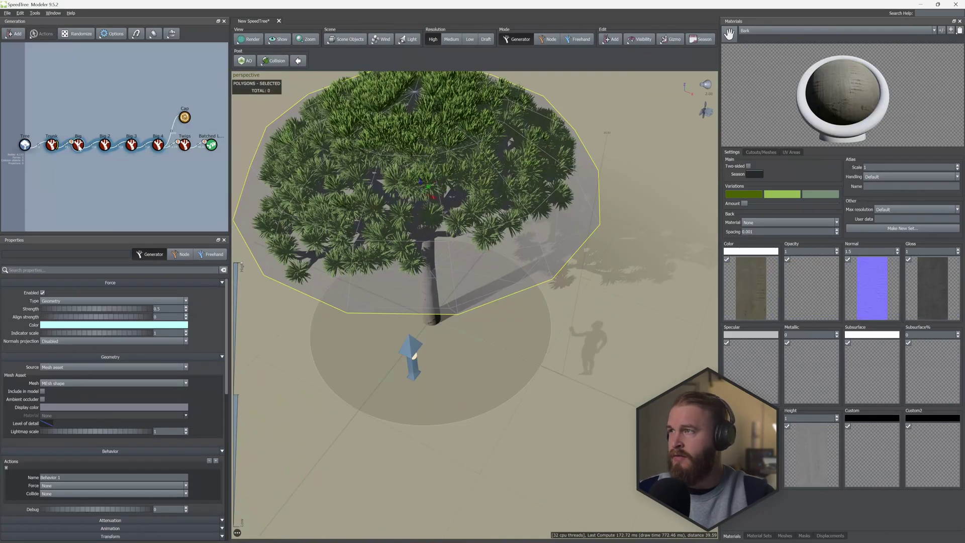
Step: Set the Big branches' start angle to about 0.168 and lower the end of its parent curve
{"action": "left_click", "coordinate": [79, 146]}
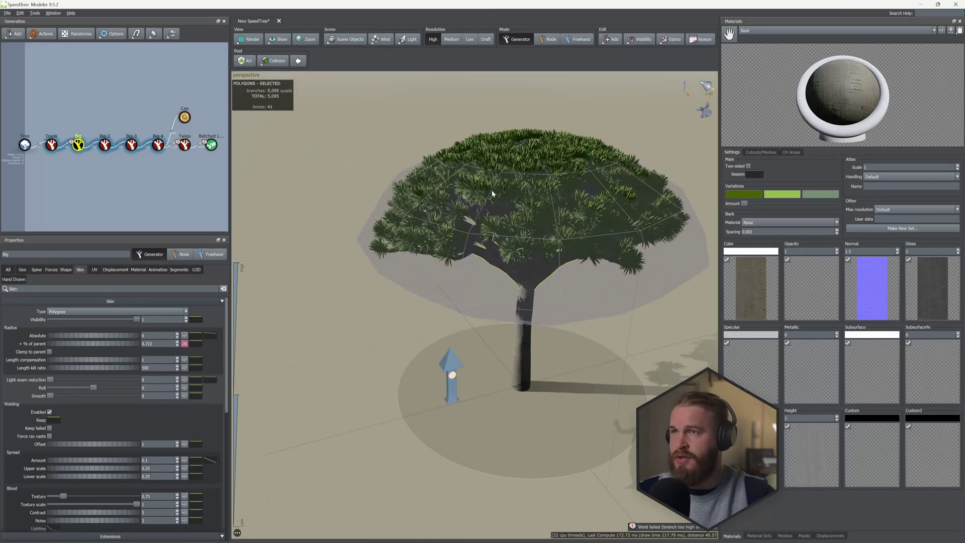
{"action": "left_click", "coordinate": [37, 269]}
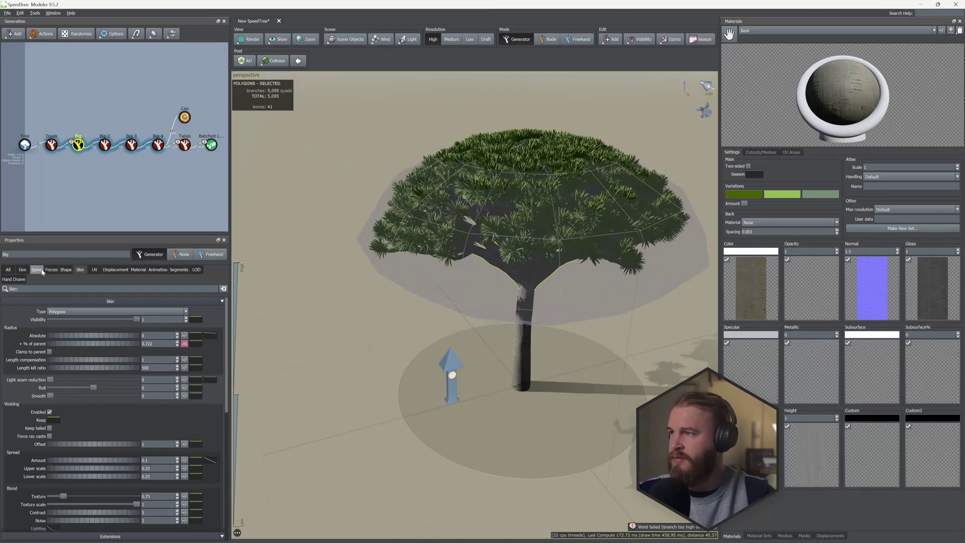
{"action": "left_click_drag", "start_coordinate": [60, 381], "coordinate": [60, 381]}
{"action": "left_click", "coordinate": [195, 381]}
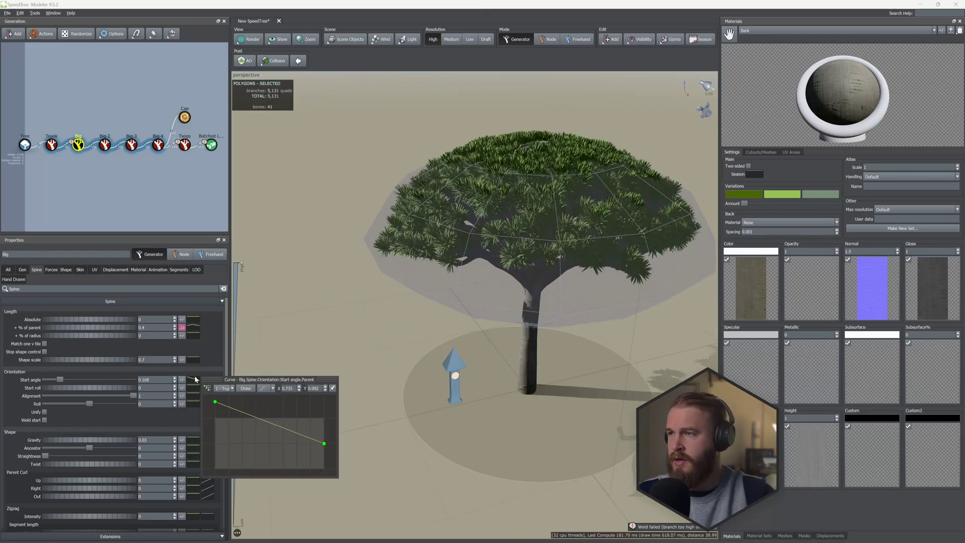
{"action": "mouse_move", "coordinate": [325, 461]}
{"action": "left_mouse_down"}
{"action": "mouse_move", "coordinate": [326, 450]}
{"action": "mouse_move", "coordinate": [327, 464]}
{"action": "left_mouse_up"}
Step: Hide the force objects in the viewport and check the canopy shape with the Big branches selected
{"action": "left_click_drag", "start_coordinate": [584, 241], "coordinate": [600, 215]}
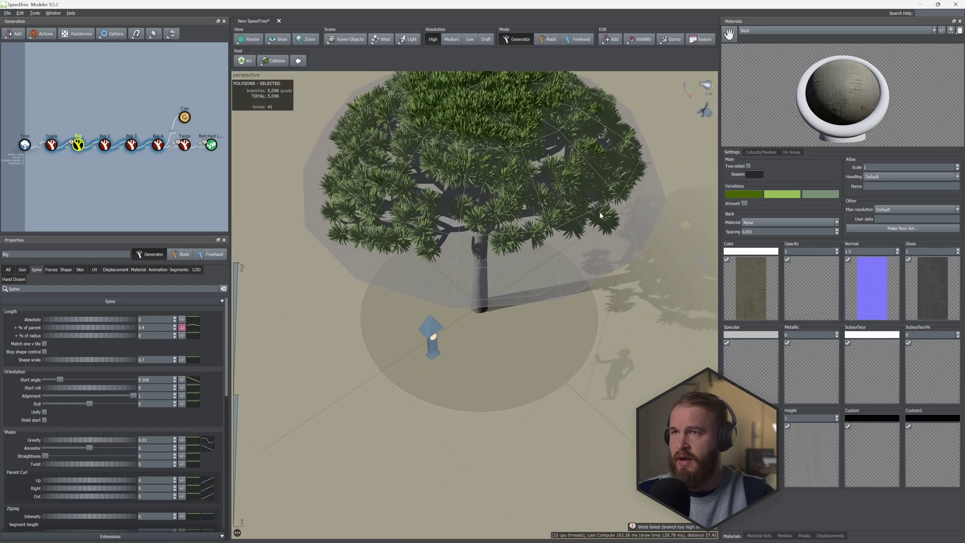
{"action": "left_click", "coordinate": [535, 267]}
{"action": "left_click", "coordinate": [560, 263]}
{"action": "left_click_drag", "start_coordinate": [560, 263], "coordinate": [495, 222]}
{"action": "left_click", "coordinate": [78, 145]}
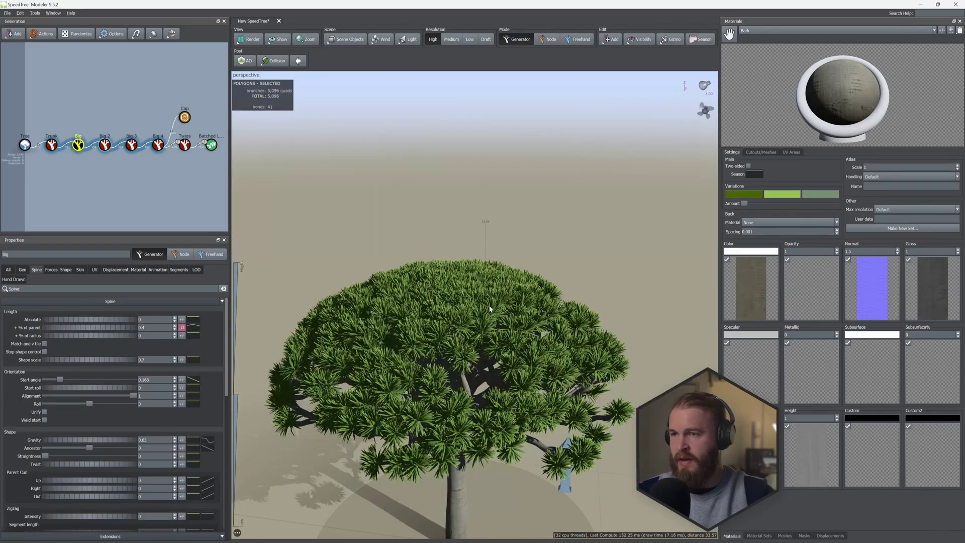
{"action": "mouse_move", "coordinate": [491, 307]}
{"action": "left_mouse_down"}
{"action": "mouse_move", "coordinate": [437, 285]}
{"action": "mouse_move", "coordinate": [411, 287]}
{"action": "mouse_move", "coordinate": [495, 325]}
{"action": "left_mouse_up"}
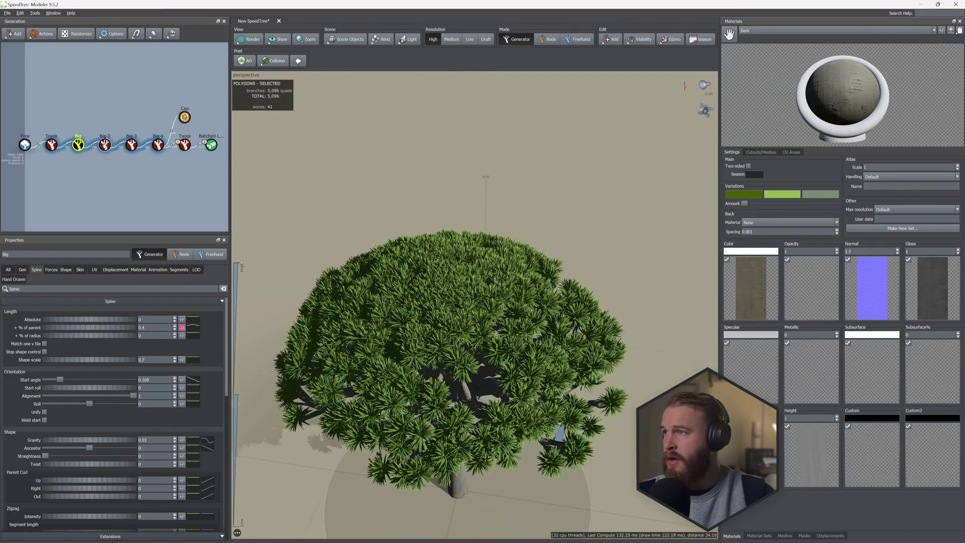
Step: Hide the batched leaves to expose the bare branch structure
{"action": "left_click", "coordinate": [207, 145]}
{"action": "key", "text": "h"}
{"action": "left_click_drag", "start_coordinate": [394, 173], "coordinate": [380, 201]}
Step: Set the bifurcation spacing of the Big 3 branches to 0.05
{"action": "left_click", "coordinate": [158, 145]}
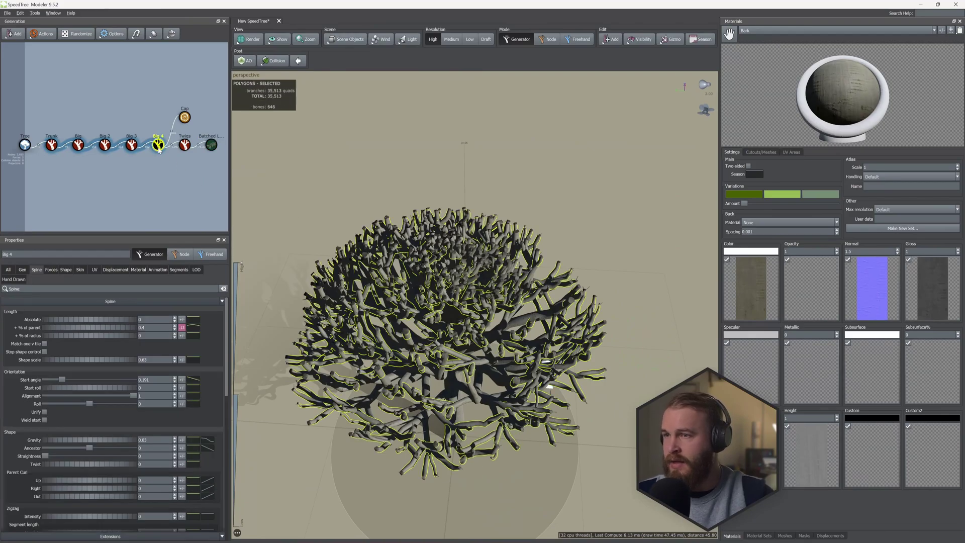
{"action": "left_click", "coordinate": [132, 145]}
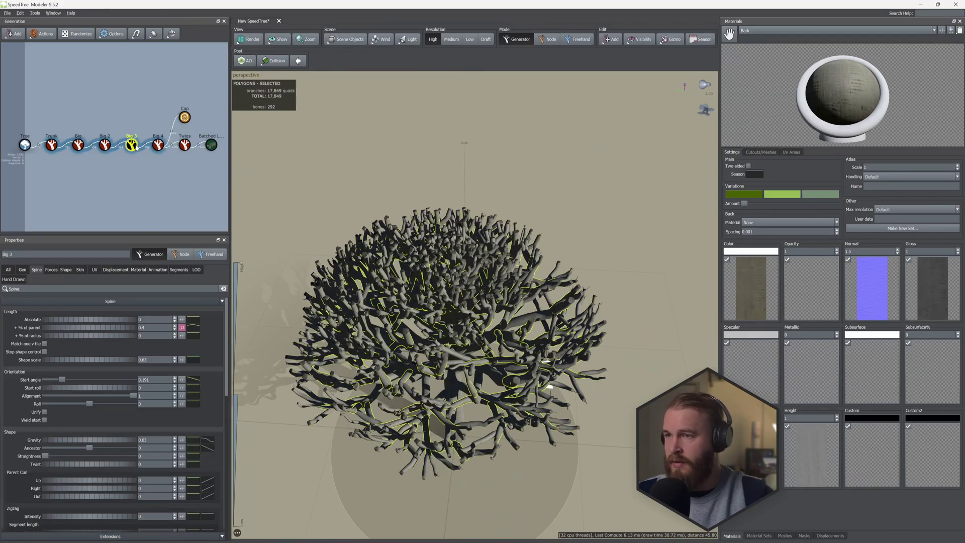
{"action": "left_click", "coordinate": [22, 270]}
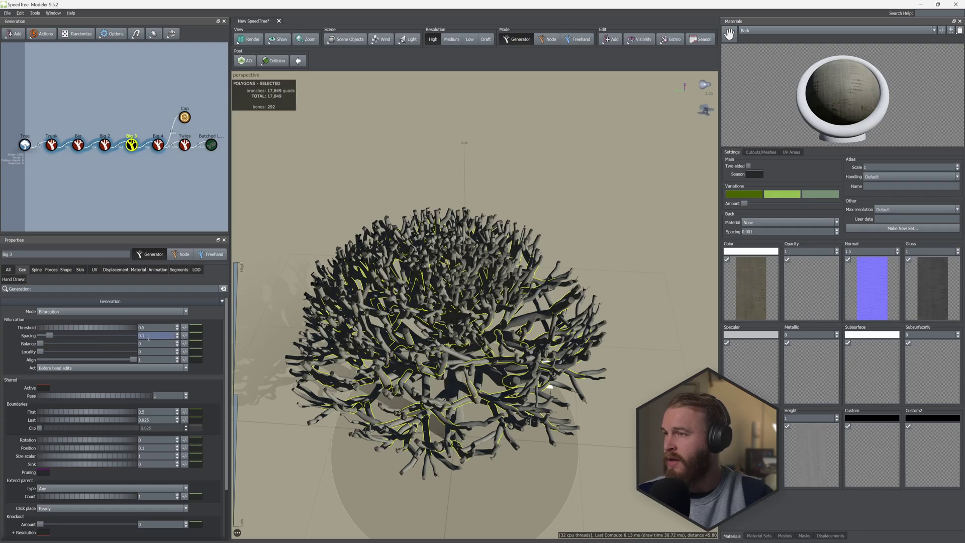
{"action": "key", "text": "Return"}
{"action": "left_click", "coordinate": [181, 255]}
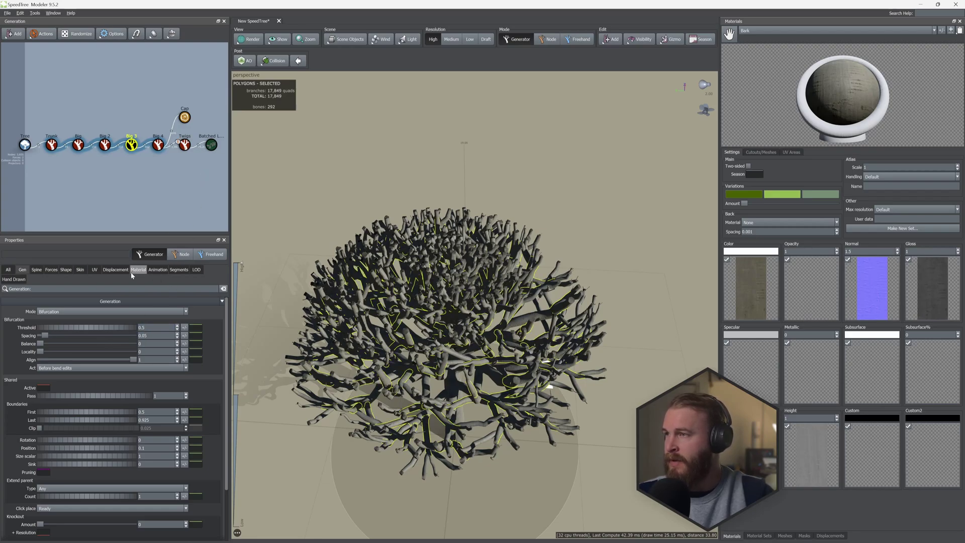
Step: Show the segment properties of Big 3 and display the tree in Scribed render mode to examine the branch wireframe closely
{"action": "left_click", "coordinate": [179, 270]}
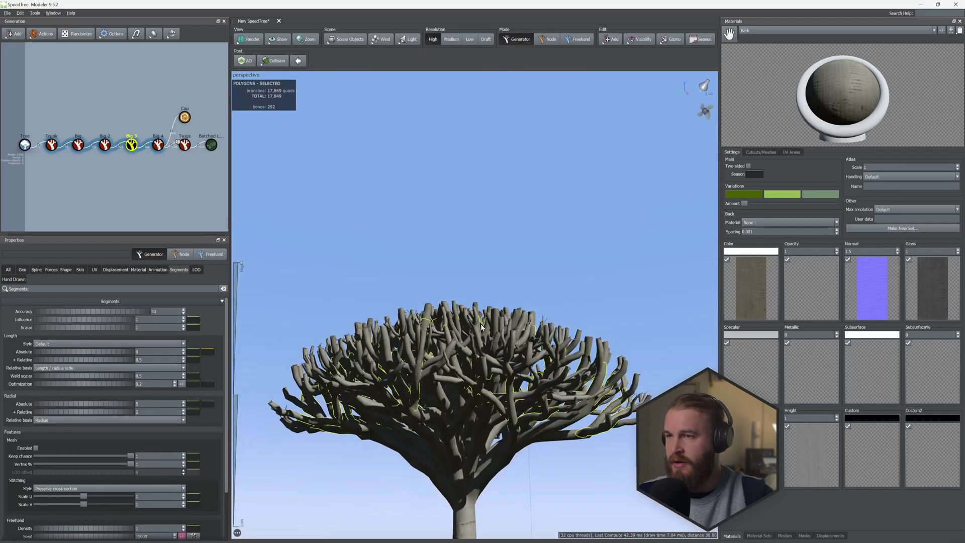
{"action": "left_click", "coordinate": [248, 40]}
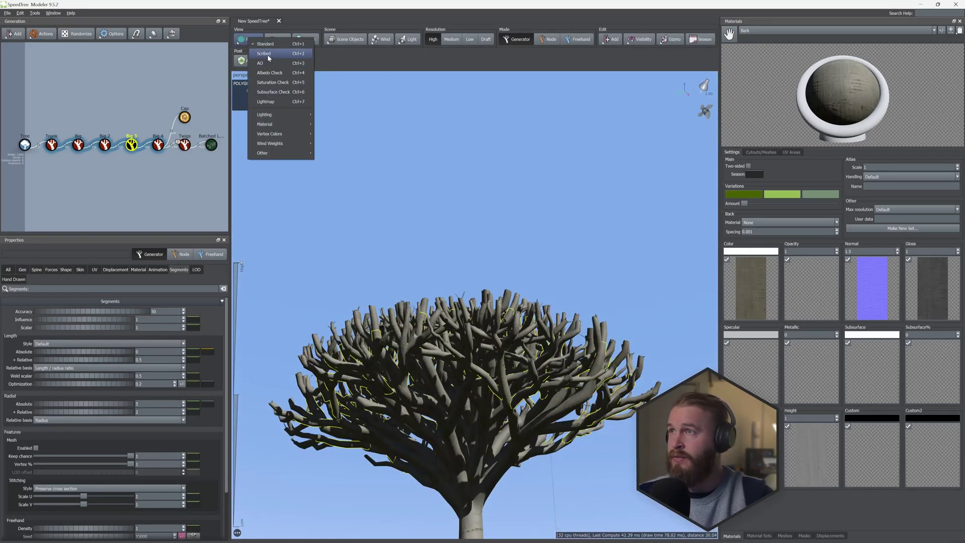
{"action": "left_click", "coordinate": [270, 59]}
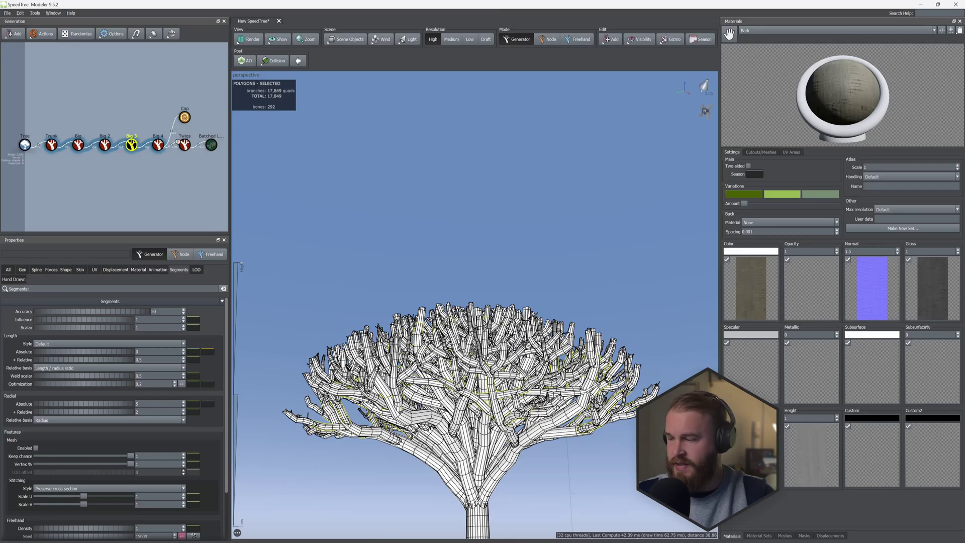
{"action": "scroll", "coordinate": [511, 333], "scroll_direction": "up", "scroll_amount": 6}
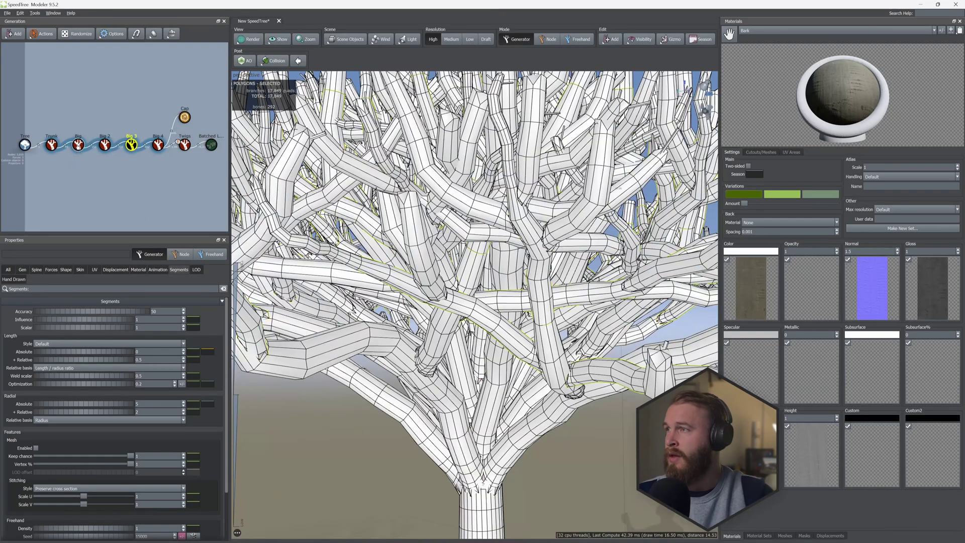
Step: Set the relative segment length value of the Big branches to 2 and inspect the denser wireframe
{"action": "left_click", "coordinate": [78, 145]}
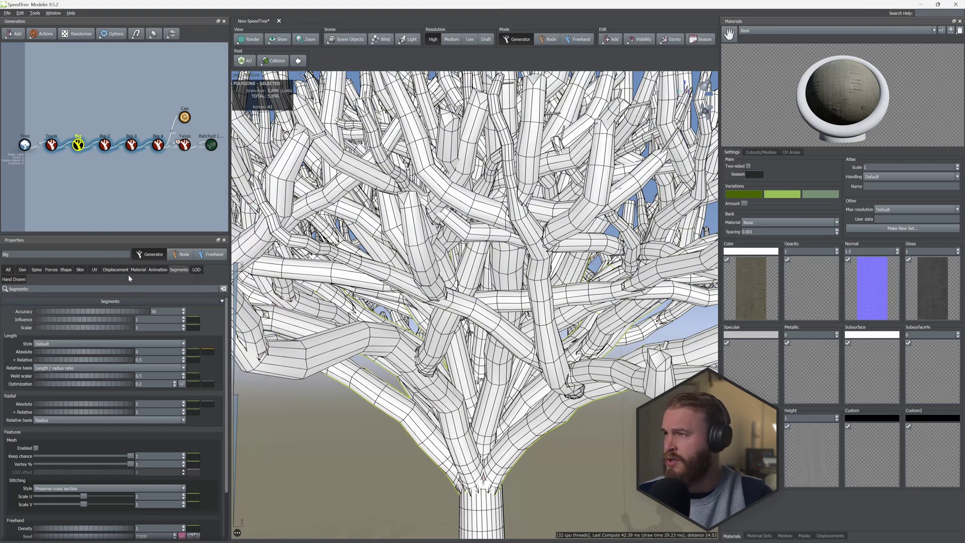
{"action": "left_click", "coordinate": [157, 360]}
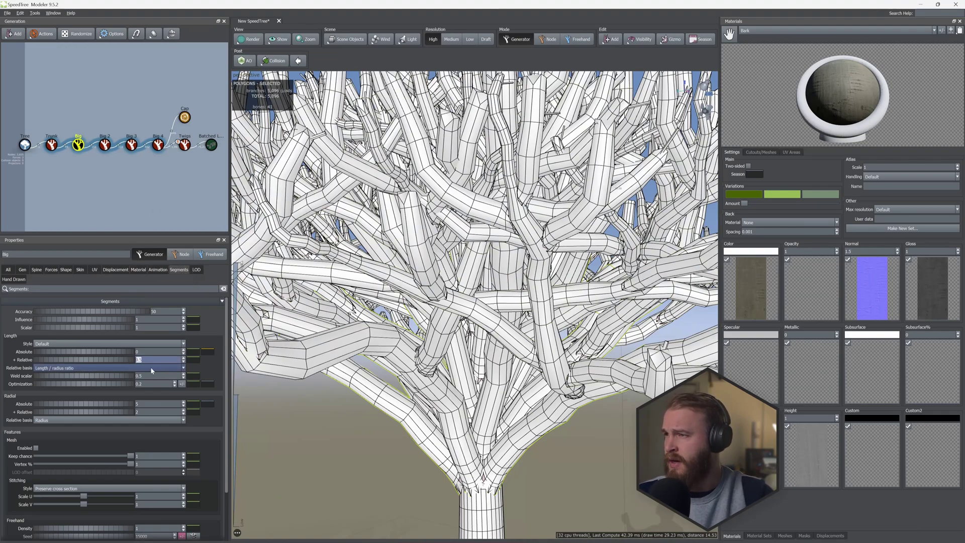
{"action": "type", "text": "2"}
{"action": "key", "text": "Return"}
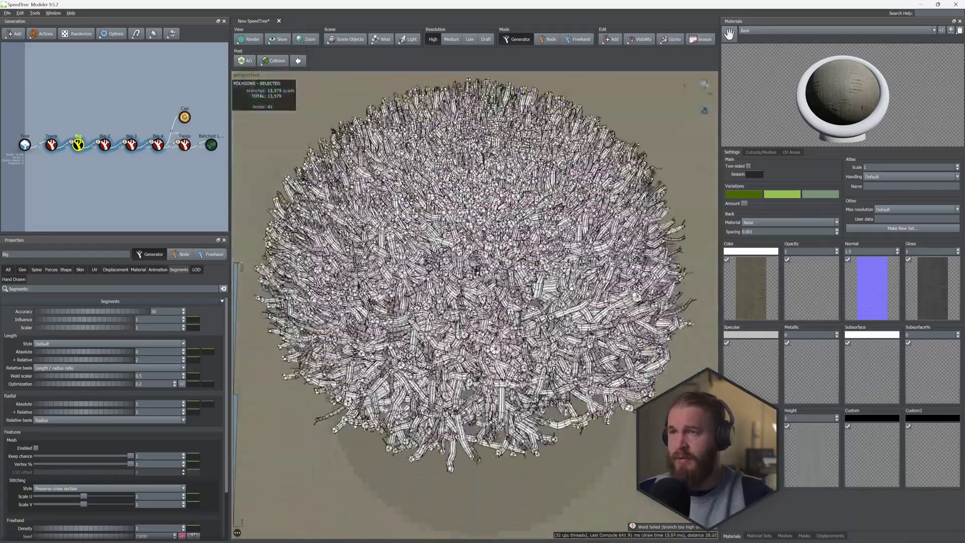
{"action": "left_click_drag", "start_coordinate": [523, 382], "coordinate": [497, 289]}
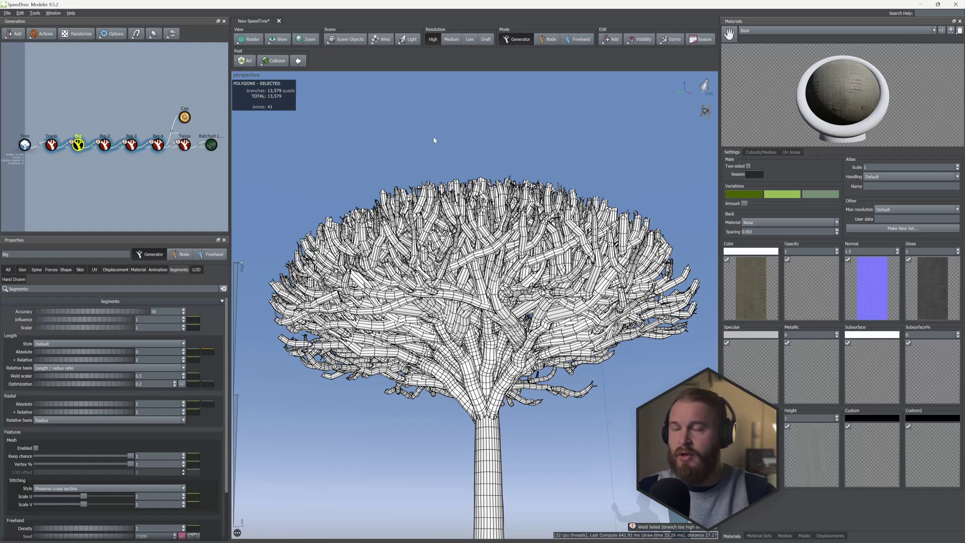
Step: Increase the bifurcation spacing of the Big 2 branches to 0.28 to thin out the branching
{"action": "left_click", "coordinate": [105, 145]}
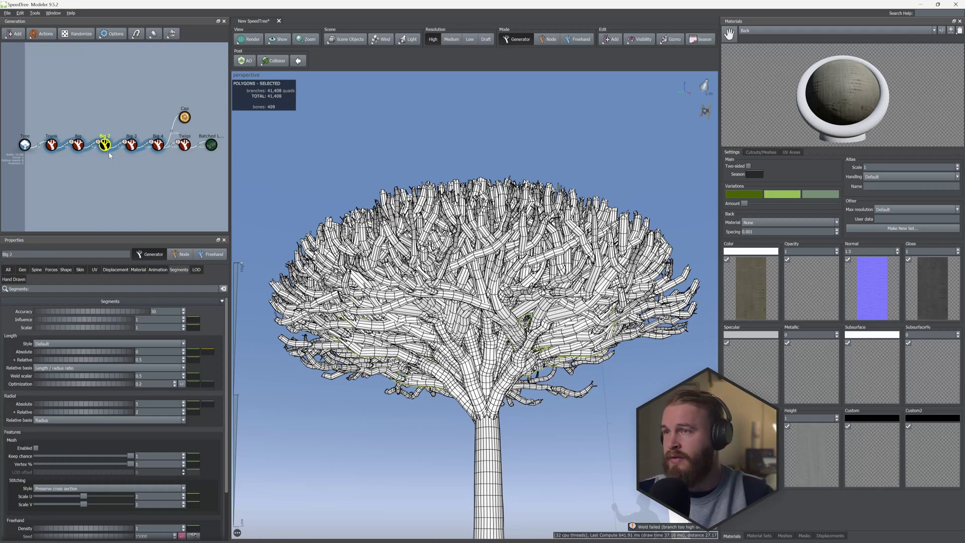
{"action": "left_click", "coordinate": [28, 270]}
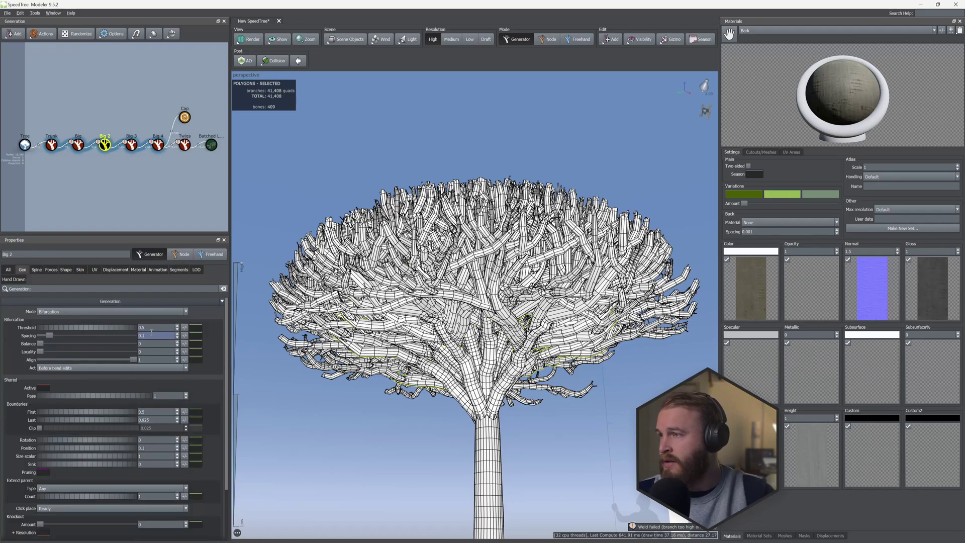
{"action": "left_click_drag", "start_coordinate": [59, 339], "coordinate": [71, 337]}
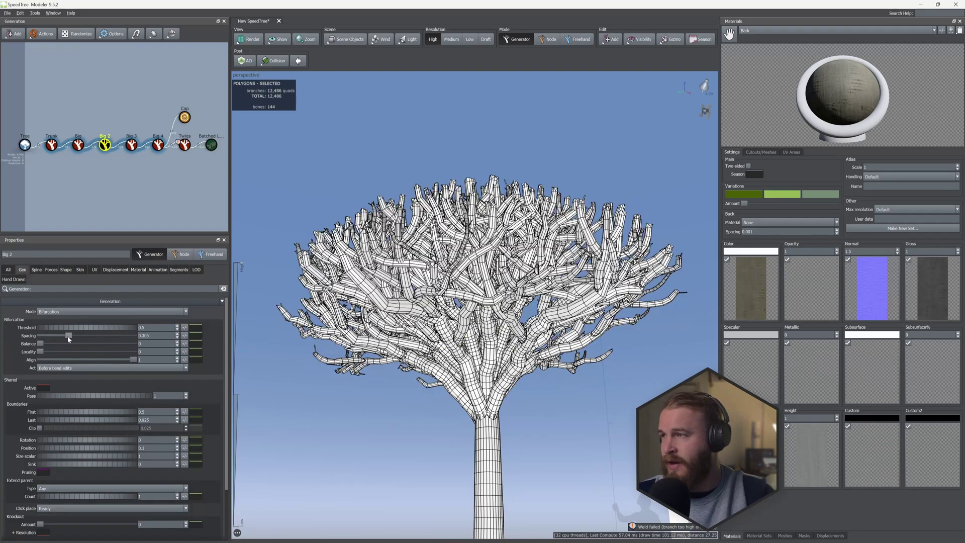
{"action": "left_click_drag", "start_coordinate": [352, 372], "coordinate": [363, 336]}
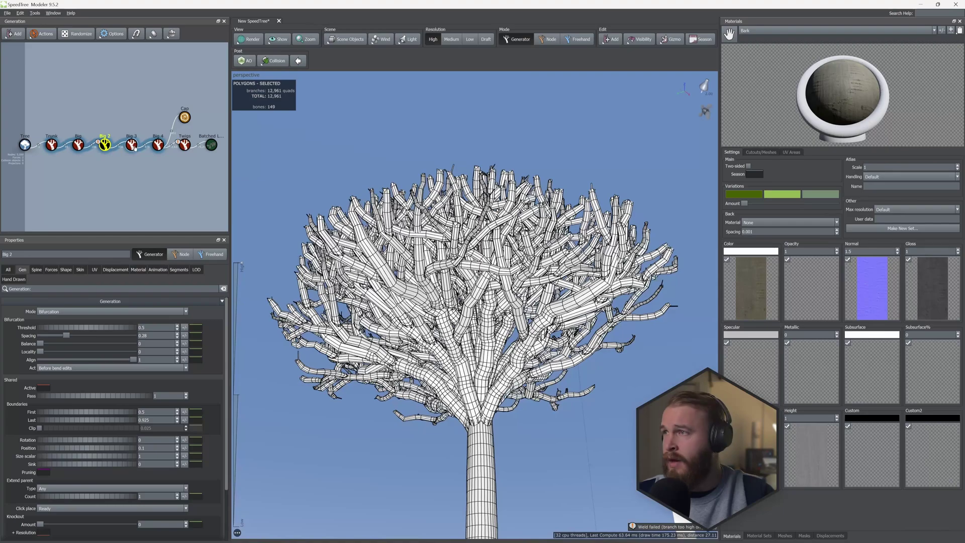
Step: Set the relative segment length value of the Big 3 branches to 2
{"action": "left_click", "coordinate": [131, 145]}
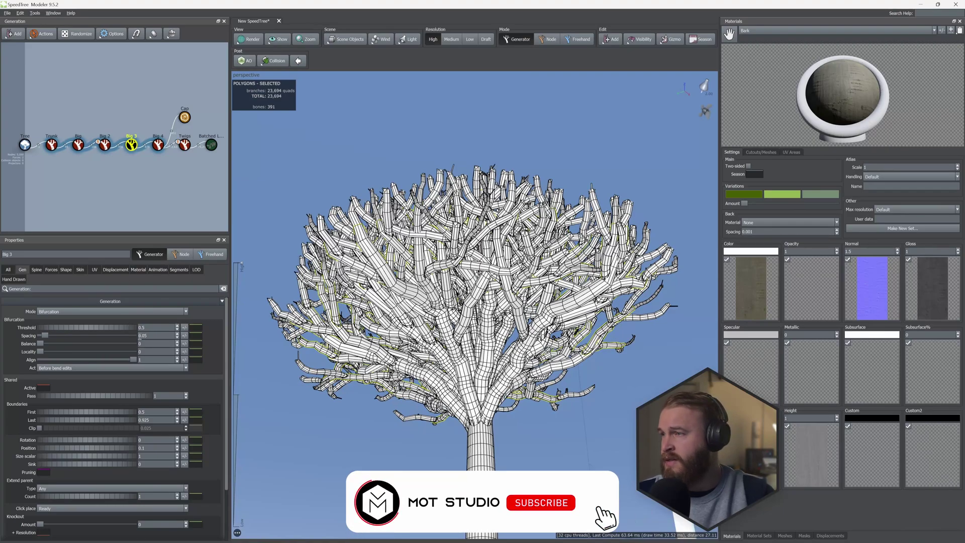
{"action": "left_click", "coordinate": [179, 269]}
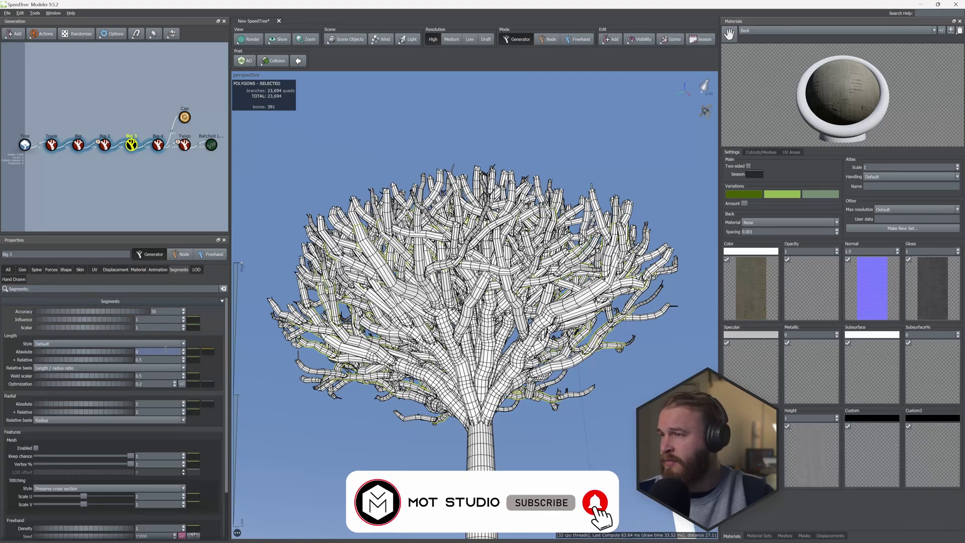
{"action": "type", "text": "0.5"}
{"action": "key", "text": "Return"}
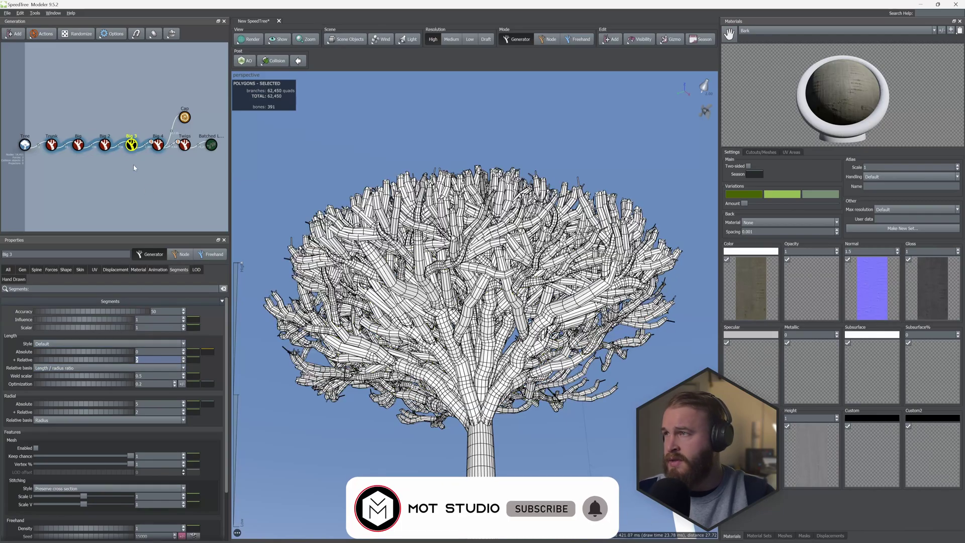
Step: Set the relative segment length value of the Big 2 branches to 2 and return to their generation properties
{"action": "left_click", "coordinate": [105, 146]}
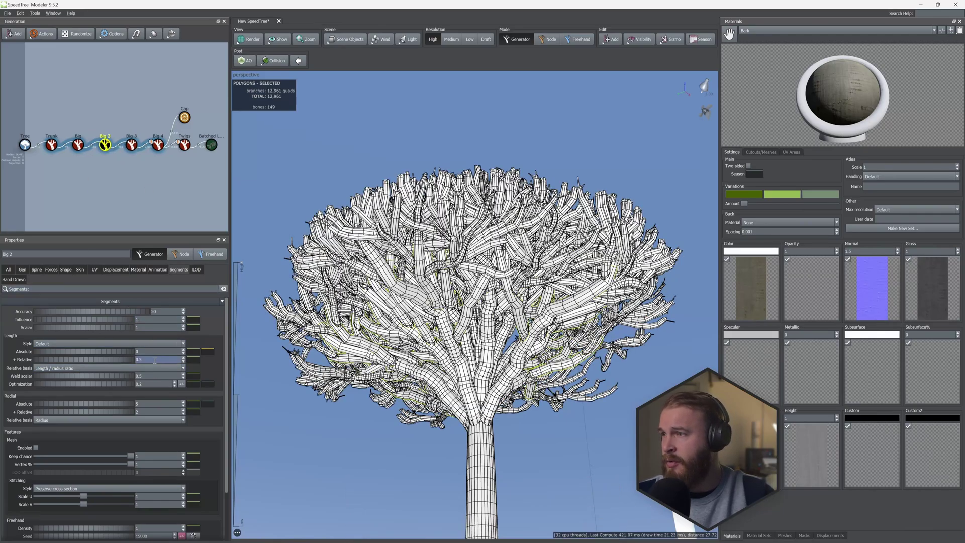
{"action": "mouse_move", "coordinate": [453, 251]}
{"action": "left_mouse_down"}
{"action": "mouse_move", "coordinate": [454, 417]}
{"action": "mouse_move", "coordinate": [452, 301]}
{"action": "mouse_move", "coordinate": [465, 278]}
{"action": "mouse_move", "coordinate": [450, 251]}
{"action": "mouse_move", "coordinate": [446, 269]}
{"action": "left_mouse_up"}
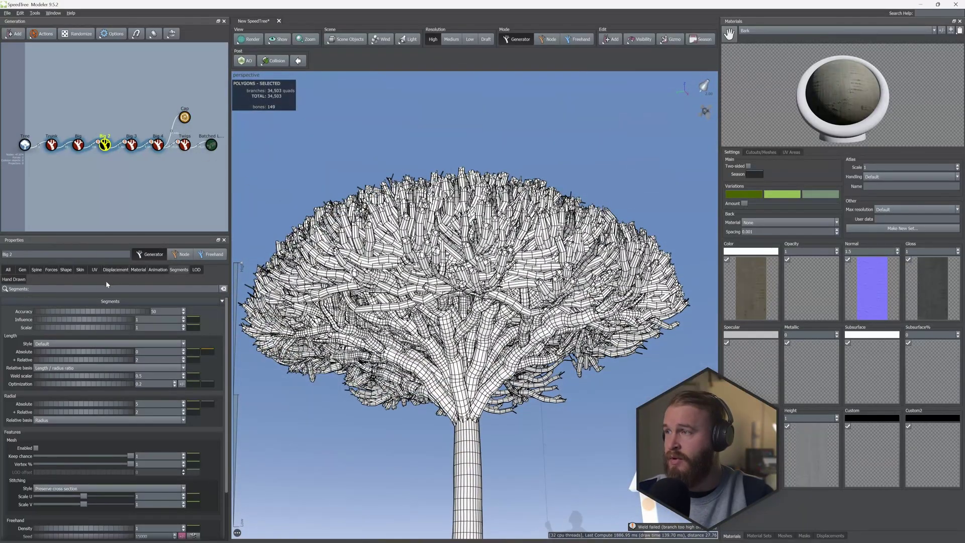
{"action": "left_click", "coordinate": [21, 270]}
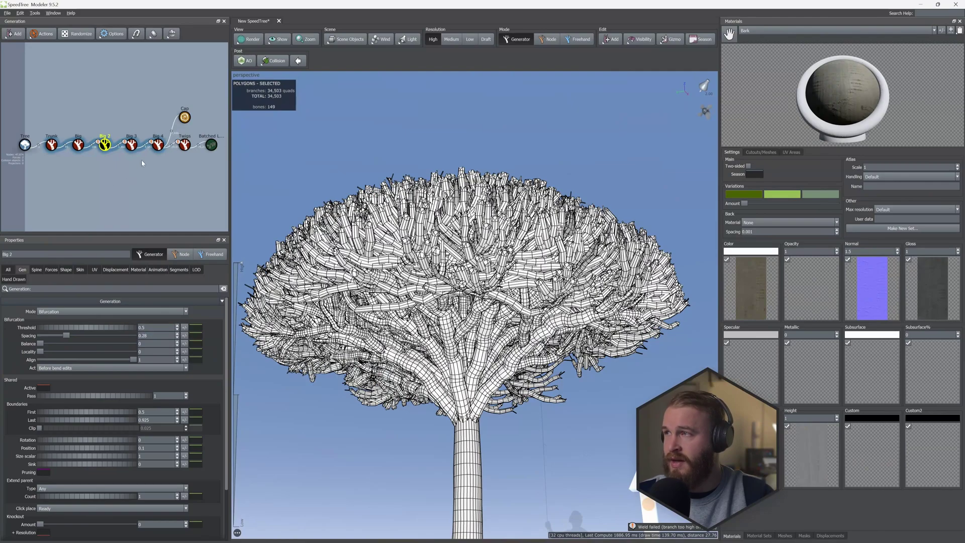
Step: Set the bifurcation spacing of the Big 3 and Big 4 branches to 0.25
{"action": "left_click", "coordinate": [132, 145]}
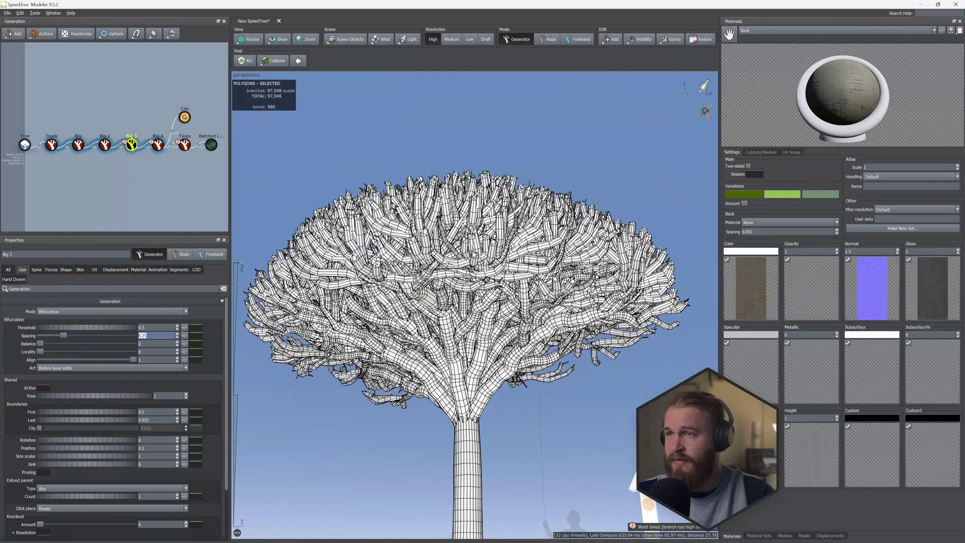
{"action": "type", "text": "0.1"}
{"action": "key", "text": "Return"}
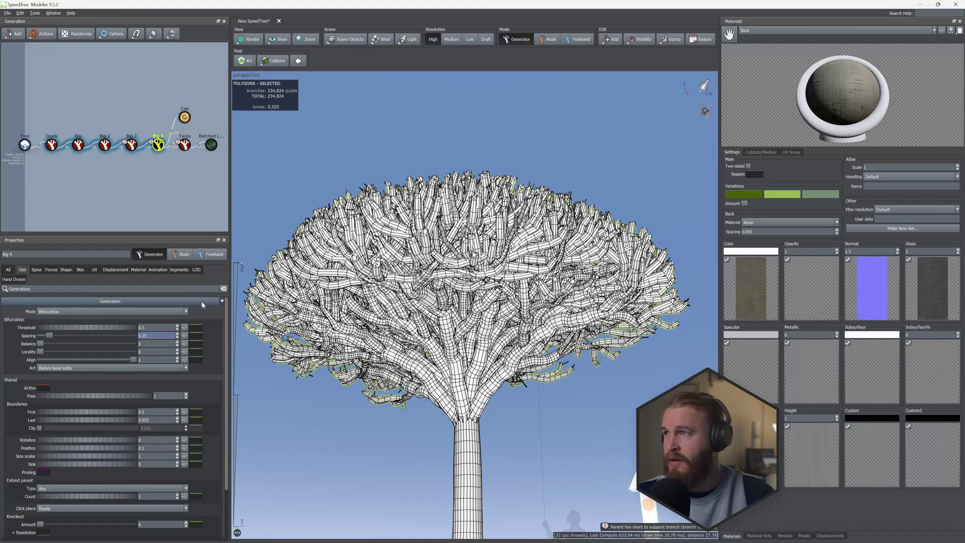
Step: Raise the relative segment length value of the Big 4 branches to densify their mesh
{"action": "left_click", "coordinate": [179, 270]}
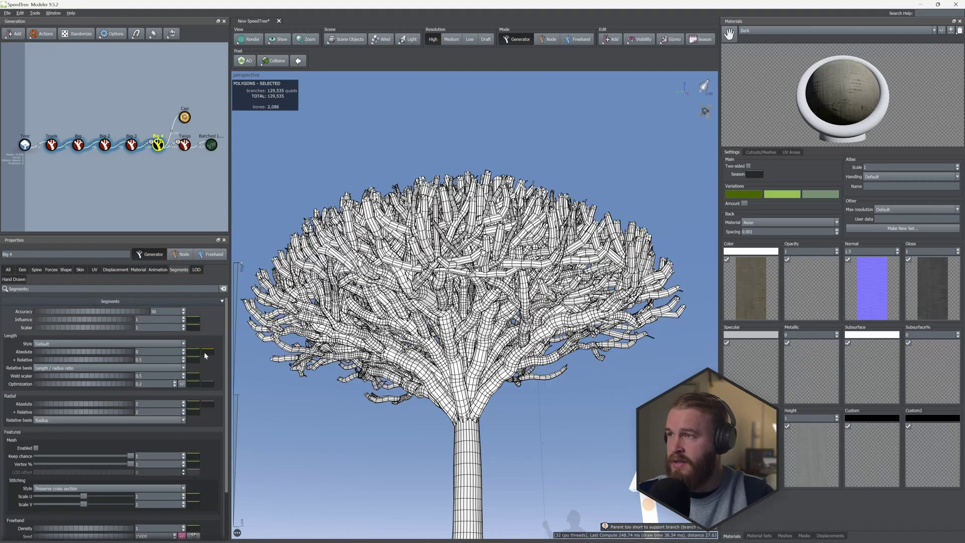
{"action": "double_click", "coordinate": [101, 360]}
{"action": "key", "text": "Return"}
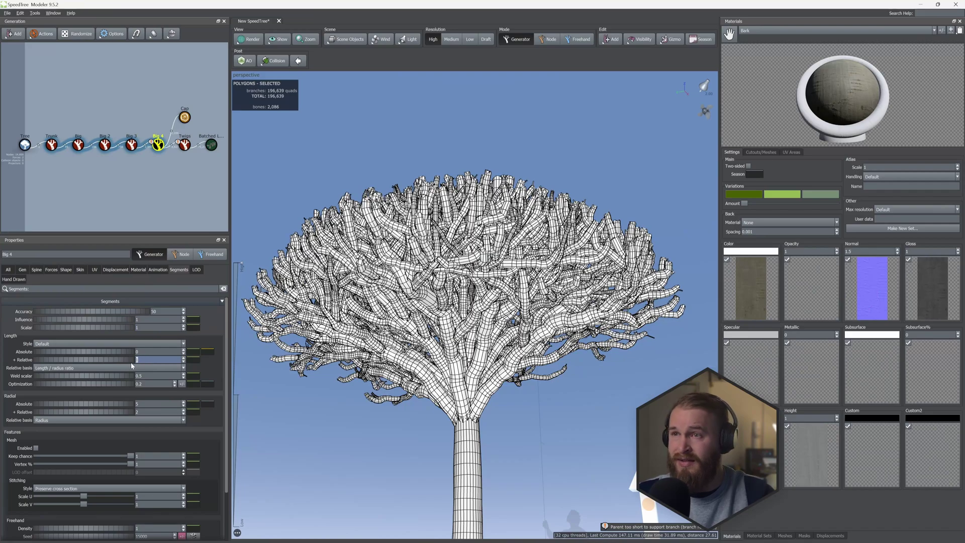
Step: Show the leaf clusters again in standard rendering and rotate the light to brighten the branches beneath the canopy
{"action": "left_click", "coordinate": [211, 145]}
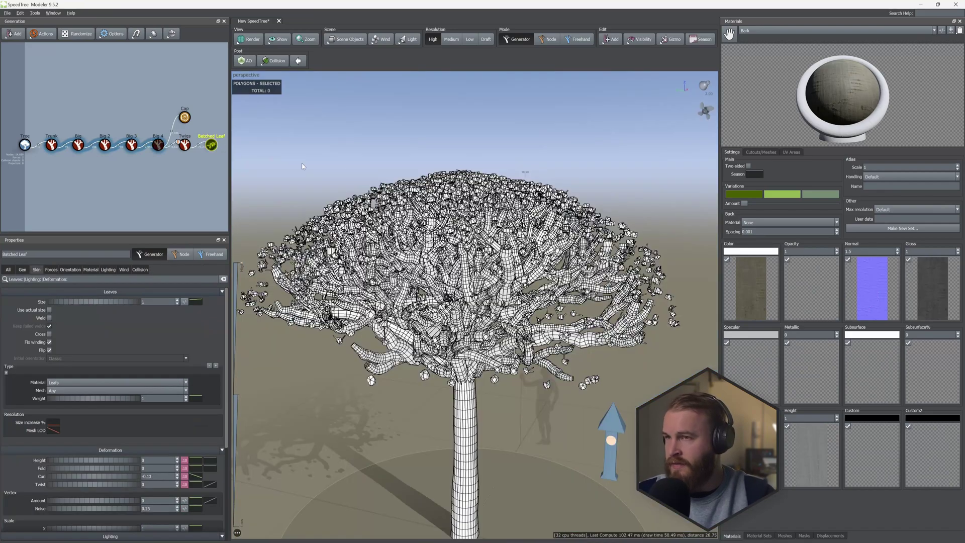
{"action": "left_click", "coordinate": [248, 39]}
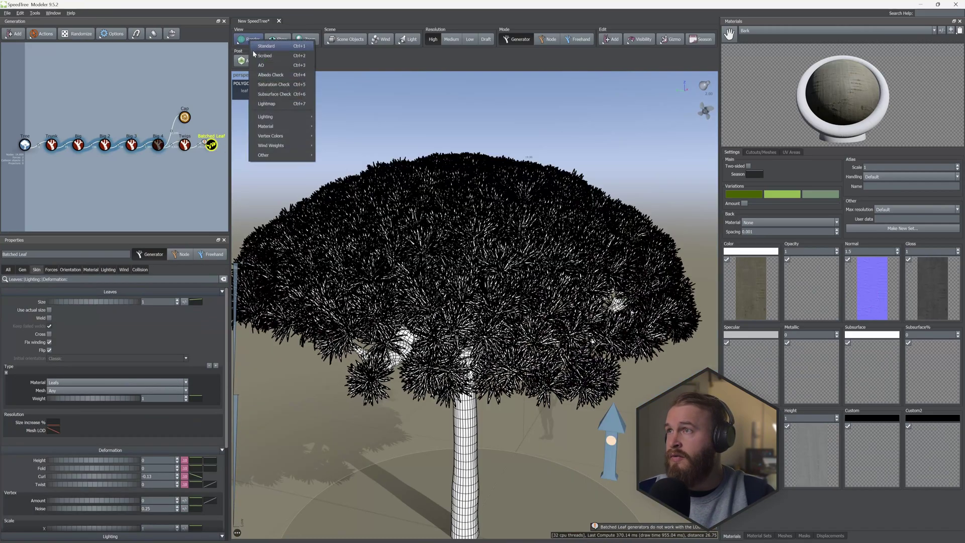
{"action": "left_click", "coordinate": [261, 52]}
{"action": "scroll", "coordinate": [513, 307], "scroll_direction": "down", "scroll_amount": 4}
{"action": "left_click_drag", "start_coordinate": [487, 282], "coordinate": [515, 314]}
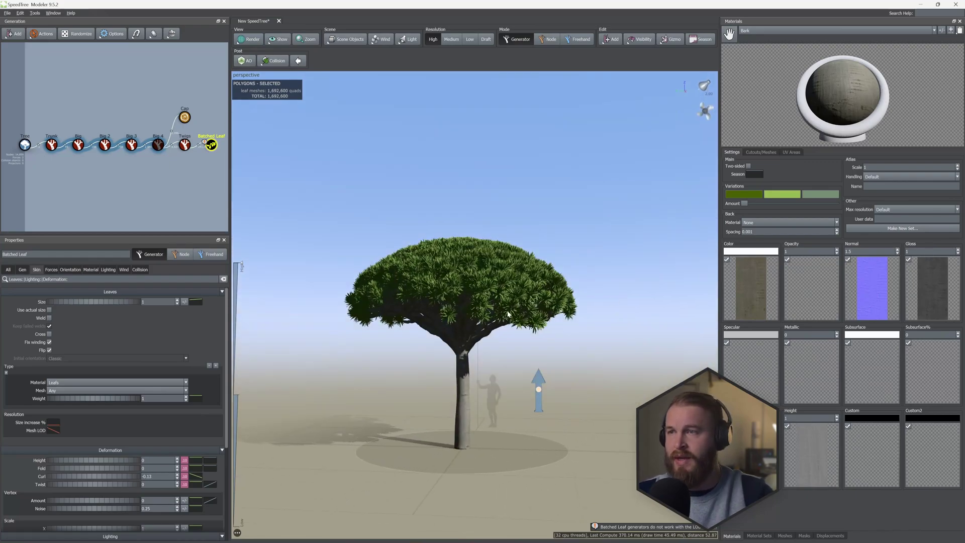
{"action": "left_click_drag", "start_coordinate": [706, 88], "coordinate": [705, 104]}
{"action": "scroll", "coordinate": [463, 372], "scroll_direction": "up", "scroll_amount": 6}
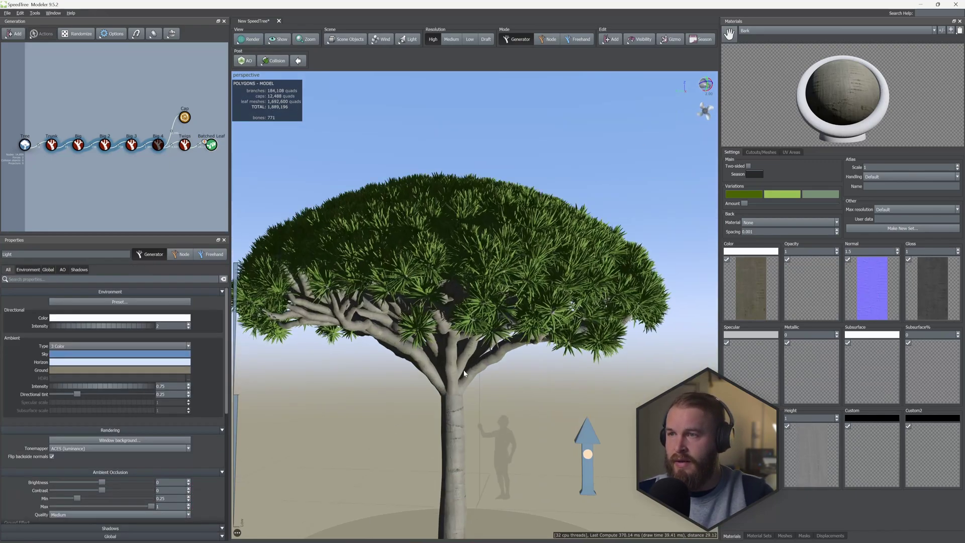
Step: Increase the spine start angle of the Big branches to 0.179
{"action": "left_click", "coordinate": [78, 145]}
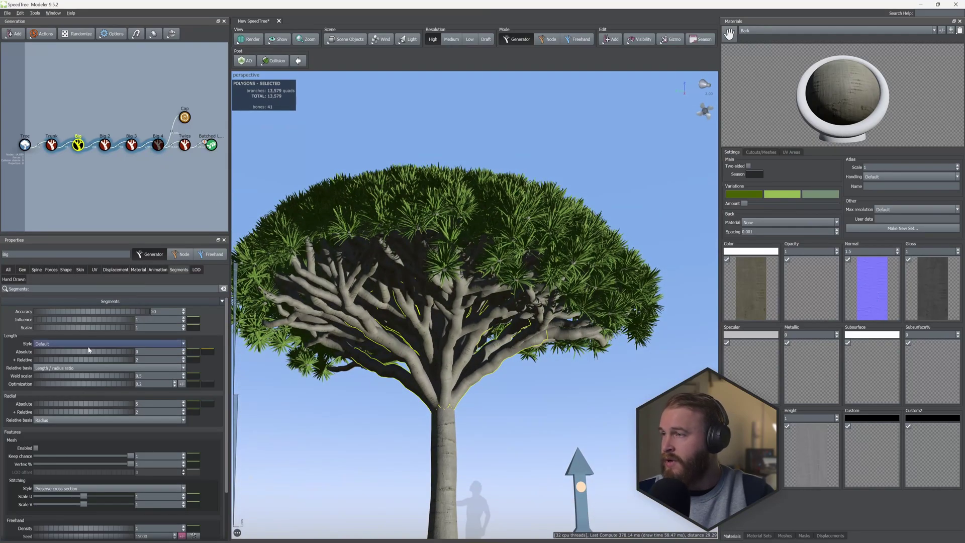
{"action": "left_click", "coordinate": [37, 270]}
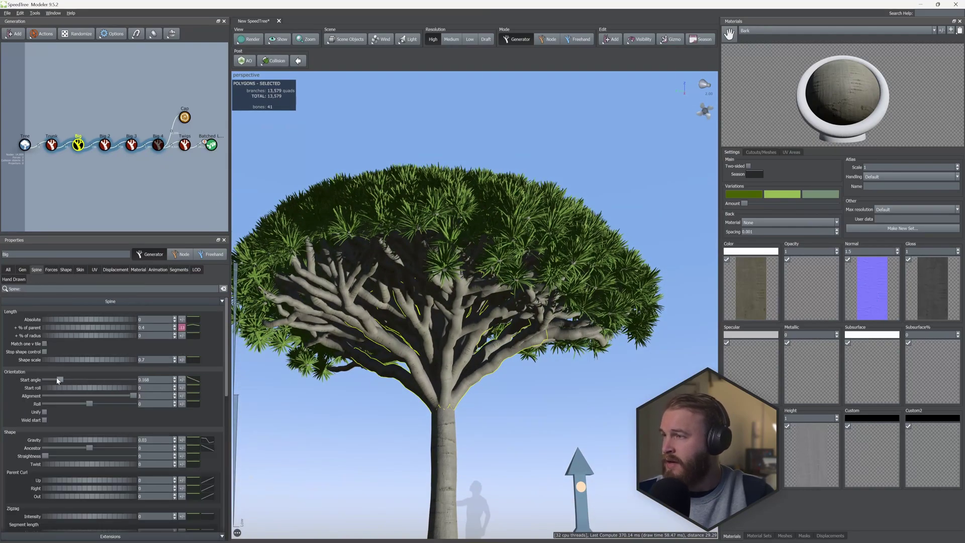
{"action": "left_click_drag", "start_coordinate": [64, 379], "coordinate": [61, 379]}
{"action": "left_click_drag", "start_coordinate": [495, 330], "coordinate": [449, 345]}
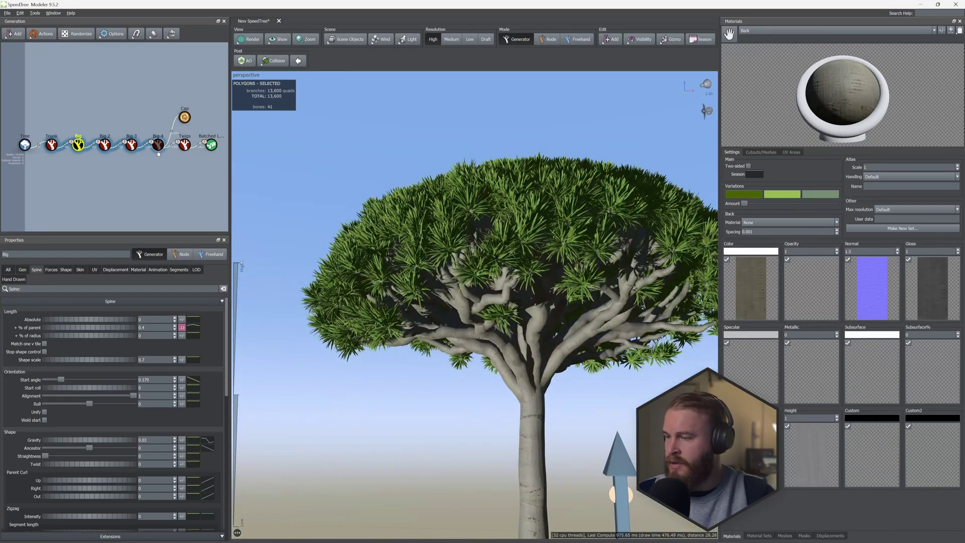
Step: Hide the leaf clusters, twigs, caps and Big 4 branches to expose the inner branching, with the Big branches selected
{"action": "left_click", "coordinate": [212, 145]}
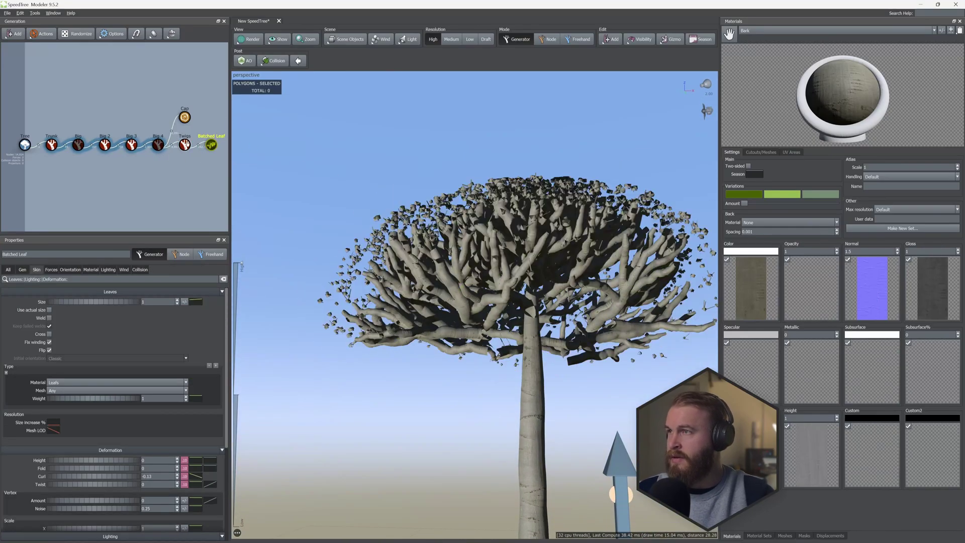
{"action": "left_click", "coordinate": [429, 262]}
{"action": "mouse_move", "coordinate": [458, 374]}
{"action": "left_mouse_down"}
{"action": "mouse_move", "coordinate": [513, 368]}
{"action": "mouse_move", "coordinate": [462, 371]}
{"action": "left_mouse_up"}
Step: Lower the starting point of the parent curve for the Big branches' start angle
{"action": "left_click", "coordinate": [51, 270]}
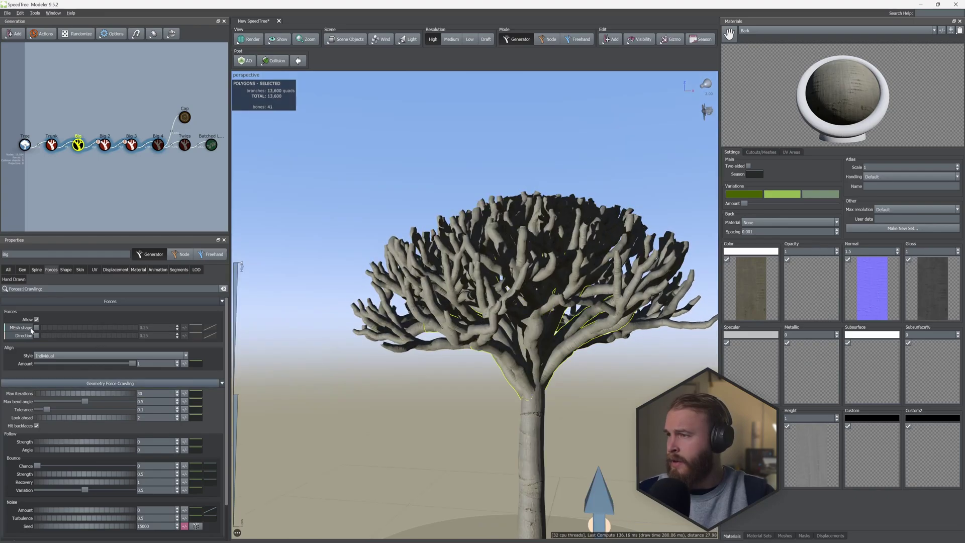
{"action": "left_click", "coordinate": [36, 270]}
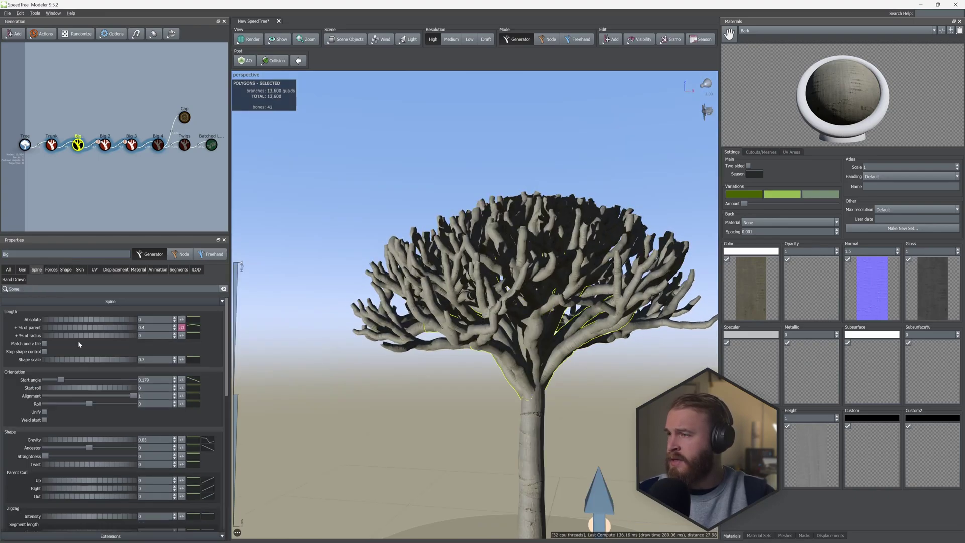
{"action": "left_click_drag", "start_coordinate": [60, 381], "coordinate": [60, 380]}
{"action": "left_click", "coordinate": [194, 380]}
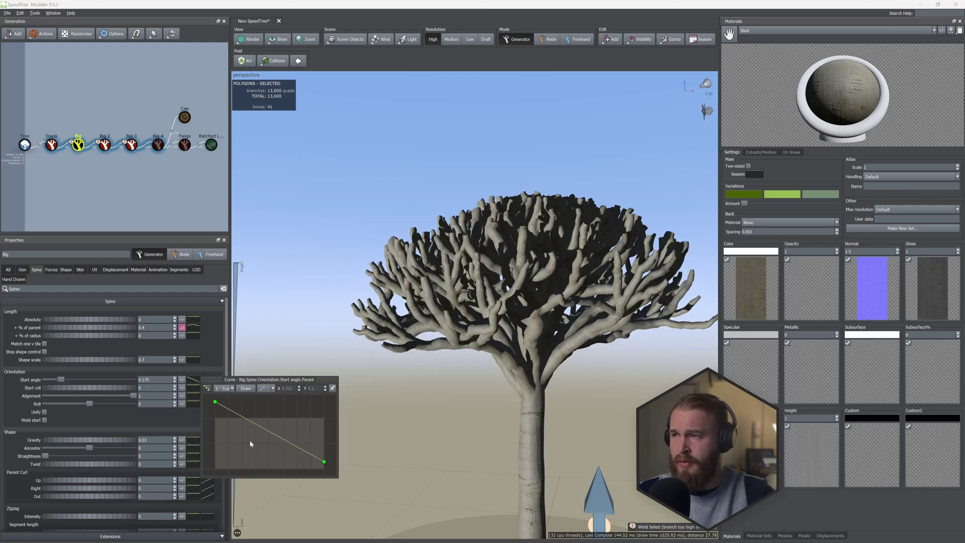
{"action": "left_click_drag", "start_coordinate": [215, 408], "coordinate": [218, 411]}
{"action": "left_click", "coordinate": [156, 166]}
Step: Unhide the Big 4 branches, twigs, caps and leaf clusters to restore the full tree
{"action": "left_click", "coordinate": [159, 144]}
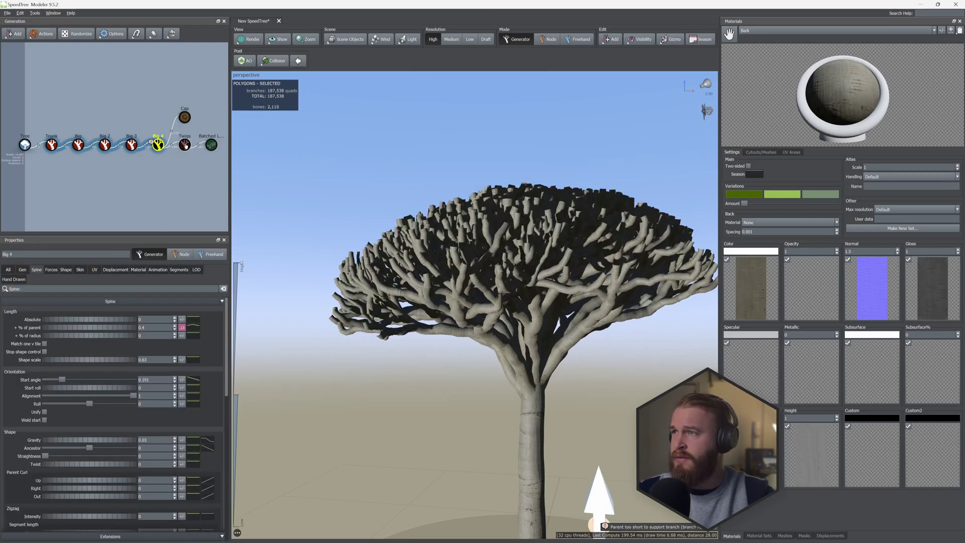
{"action": "left_click", "coordinate": [184, 145]}
{"action": "key", "text": "h"}
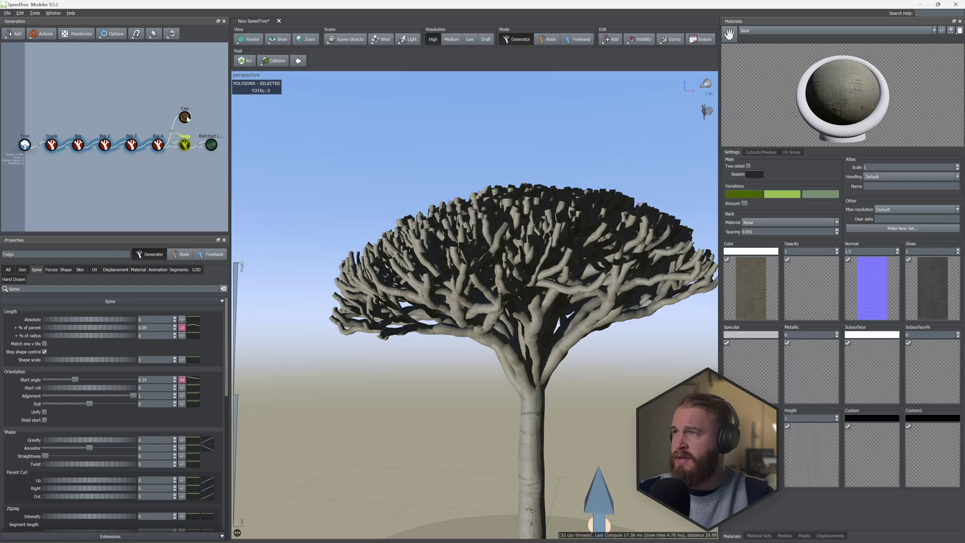
{"action": "left_click", "coordinate": [185, 117]}
{"action": "left_click_drag", "start_coordinate": [417, 201], "coordinate": [422, 261]}
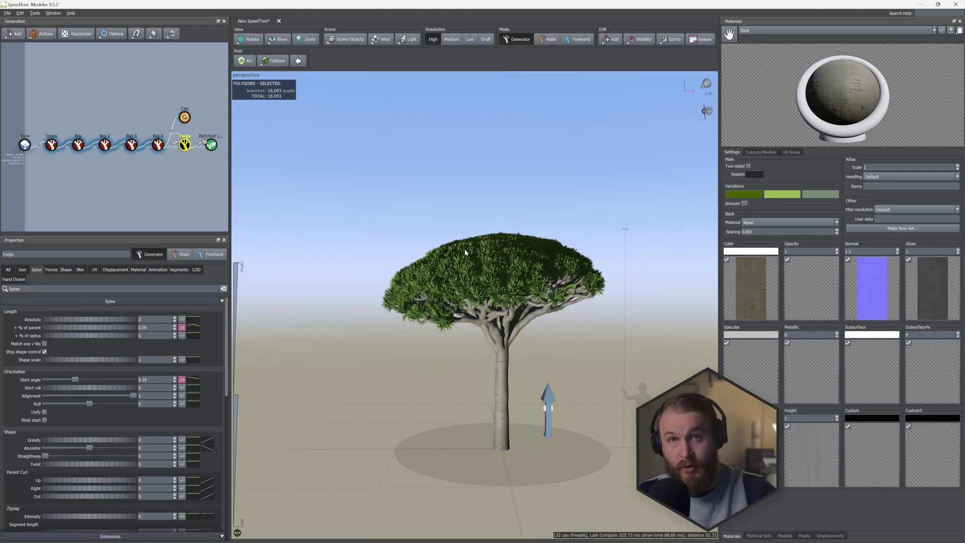
Step: Check the branching up close and from above, and rotate the light to illuminate the top of the canopy
{"action": "scroll", "coordinate": [515, 377], "scroll_direction": "up", "scroll_amount": 5}
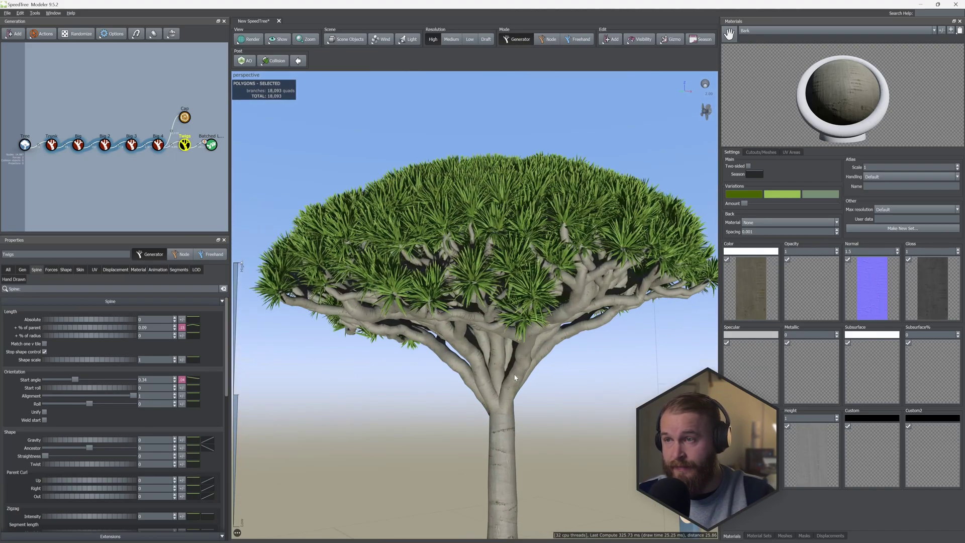
{"action": "scroll", "coordinate": [515, 377], "scroll_direction": "up", "scroll_amount": 4}
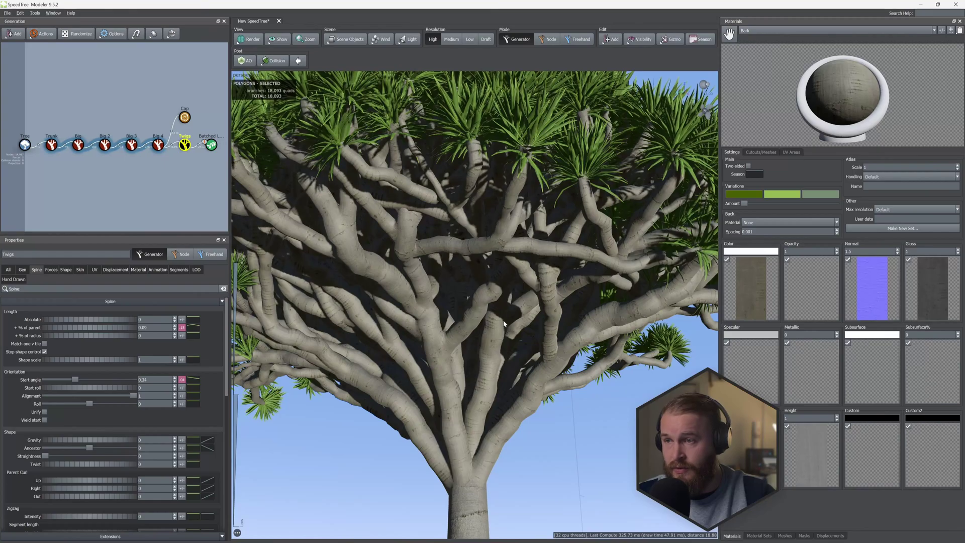
{"action": "scroll", "coordinate": [488, 349], "scroll_direction": "up", "scroll_amount": 3}
{"action": "scroll", "coordinate": [488, 349], "scroll_direction": "down", "scroll_amount": 7}
{"action": "left_click_drag", "start_coordinate": [487, 351], "coordinate": [502, 397]}
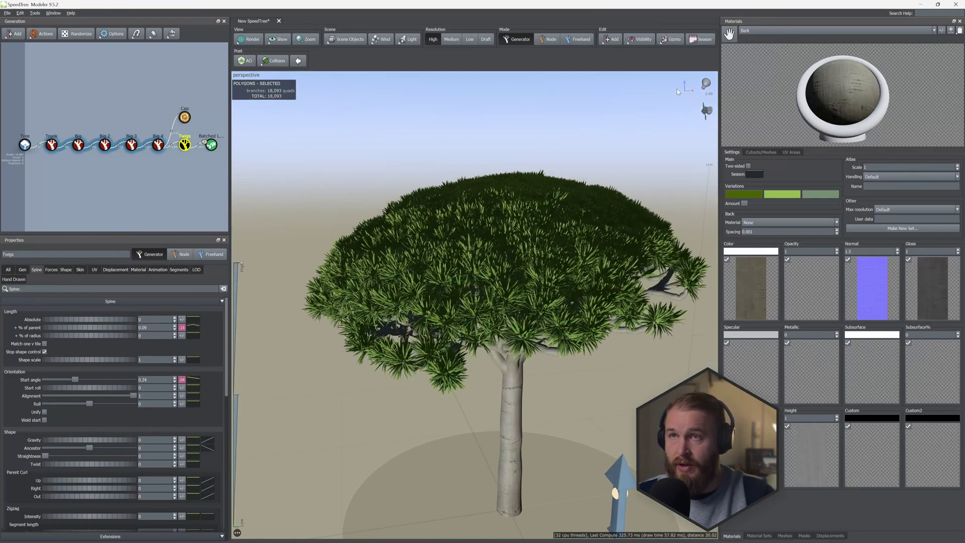
{"action": "left_click", "coordinate": [705, 89]}
Step: Load the leaf translucency texture as the Subsurface map of the Leafs material
{"action": "left_click", "coordinate": [754, 32]}
{"action": "left_click", "coordinate": [767, 52]}
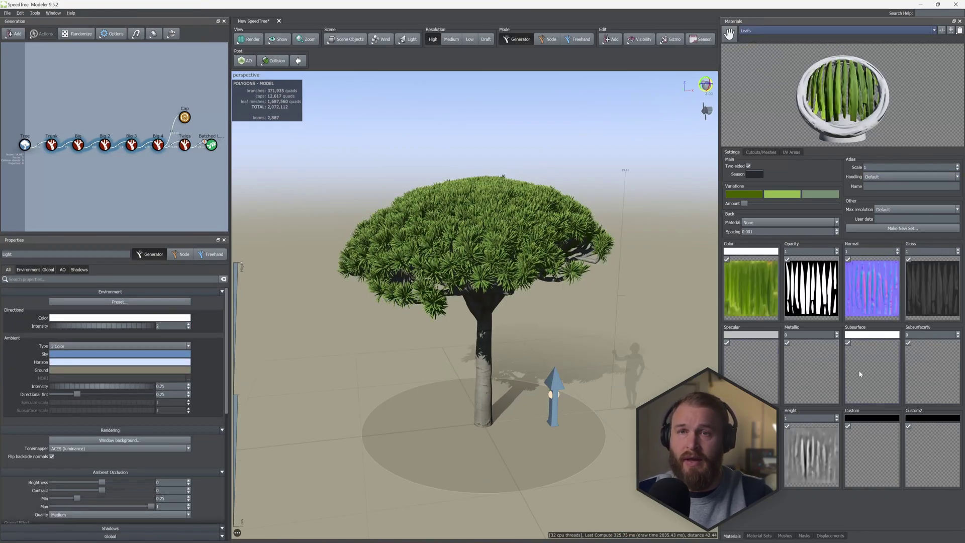
{"action": "left_click", "coordinate": [891, 377]}
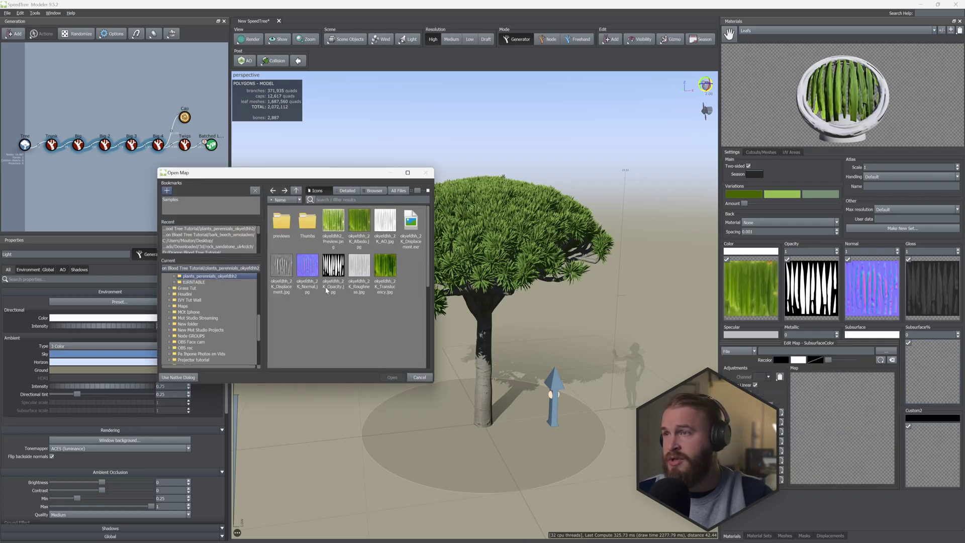
{"action": "left_click", "coordinate": [385, 271]}
{"action": "left_click", "coordinate": [418, 378]}
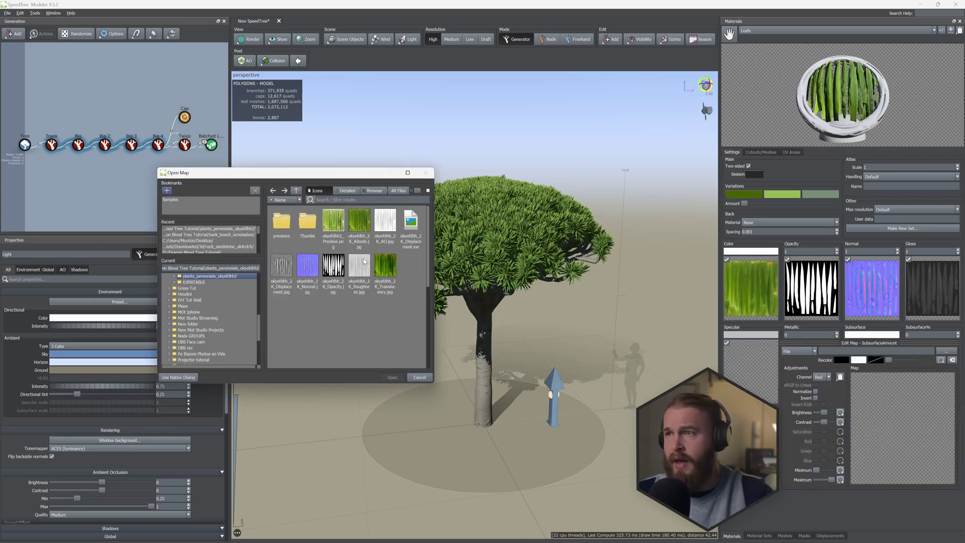
Step: Load the leaf AO texture as the Subsurface% map and set its value to 1
{"action": "left_click", "coordinate": [385, 225]}
{"action": "left_click", "coordinate": [393, 378]}
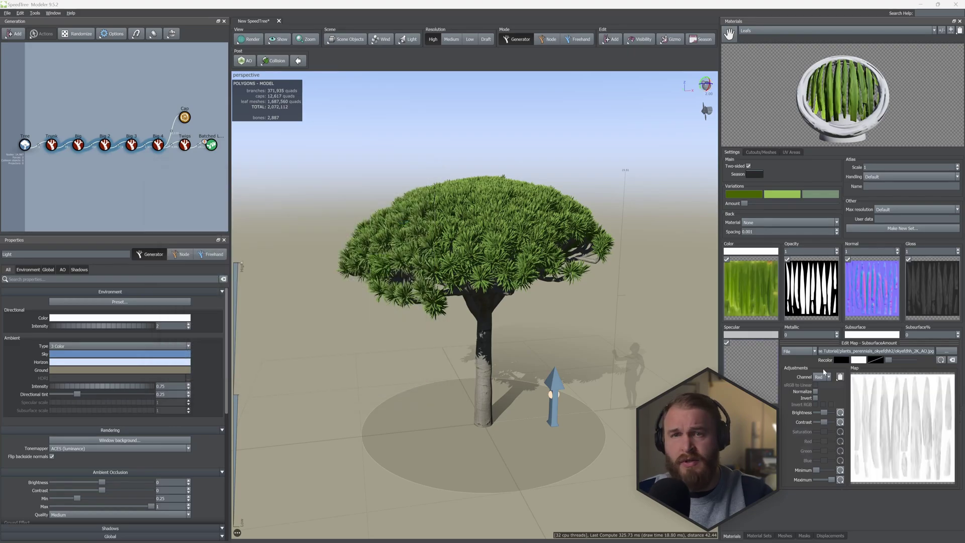
{"action": "type", "text": "1"}
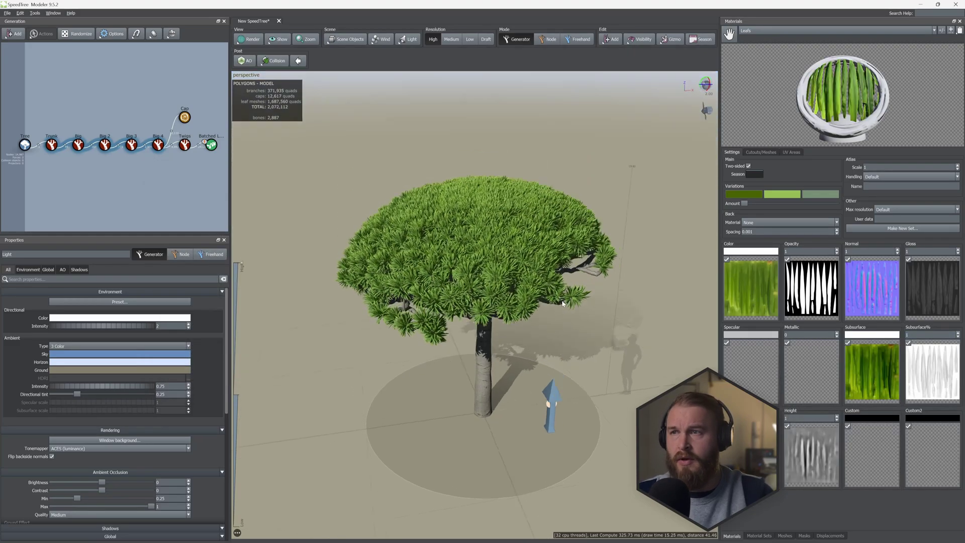
Step: Add the Roots decoration geometry to the Trunk generator
{"action": "left_click_drag", "start_coordinate": [571, 298], "coordinate": [629, 294]}
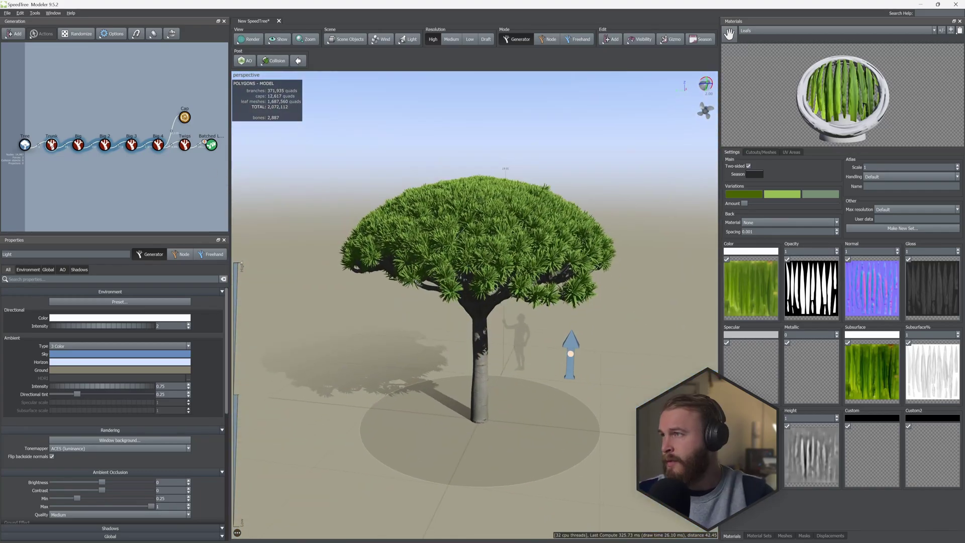
{"action": "left_click", "coordinate": [51, 145]}
{"action": "right_click", "coordinate": [412, 383]}
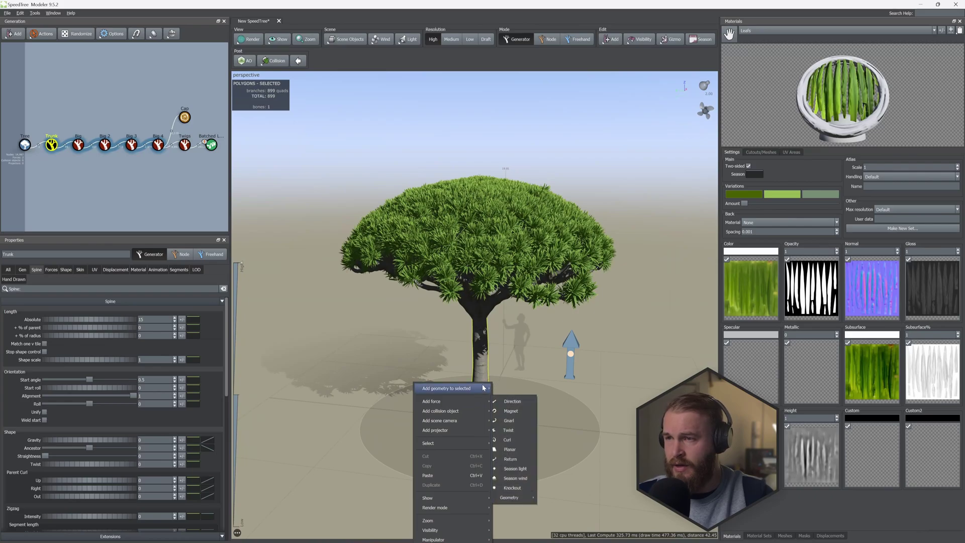
{"action": "mouse_move", "coordinate": [481, 390]}
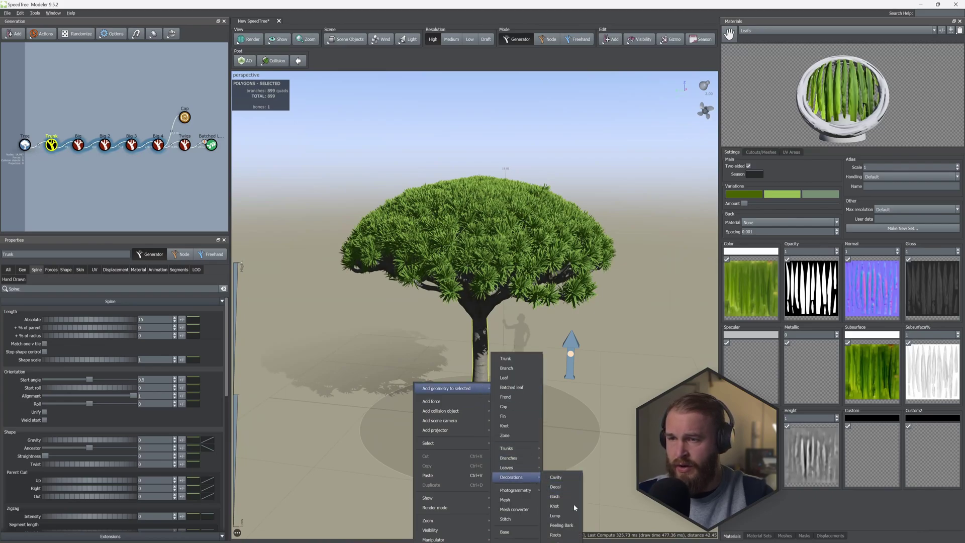
{"action": "left_click", "coordinate": [555, 534]}
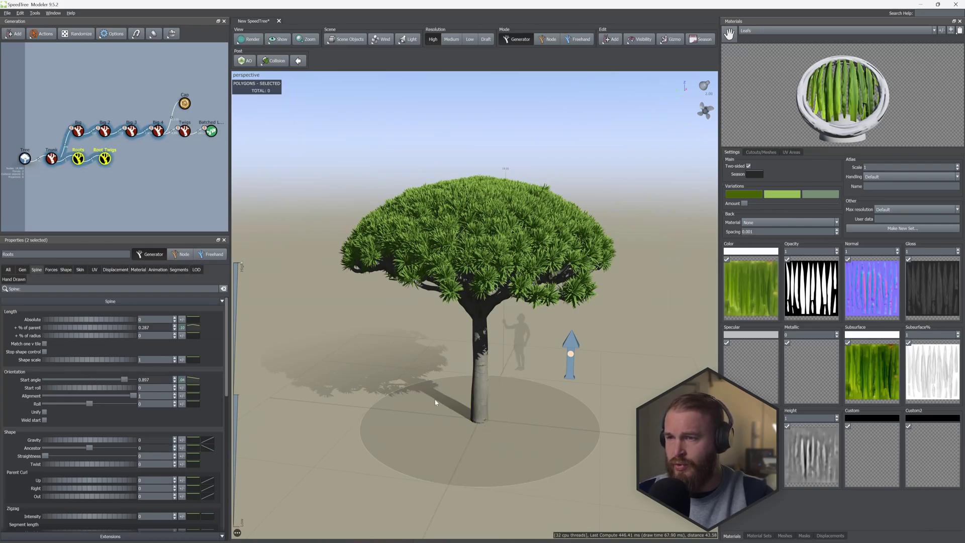
Step: Enable stop shape control for both the Roots and Root Twigs generators and open their generation properties
{"action": "left_click", "coordinate": [78, 160]}
{"action": "left_click_drag", "start_coordinate": [143, 187], "coordinate": [71, 148]}
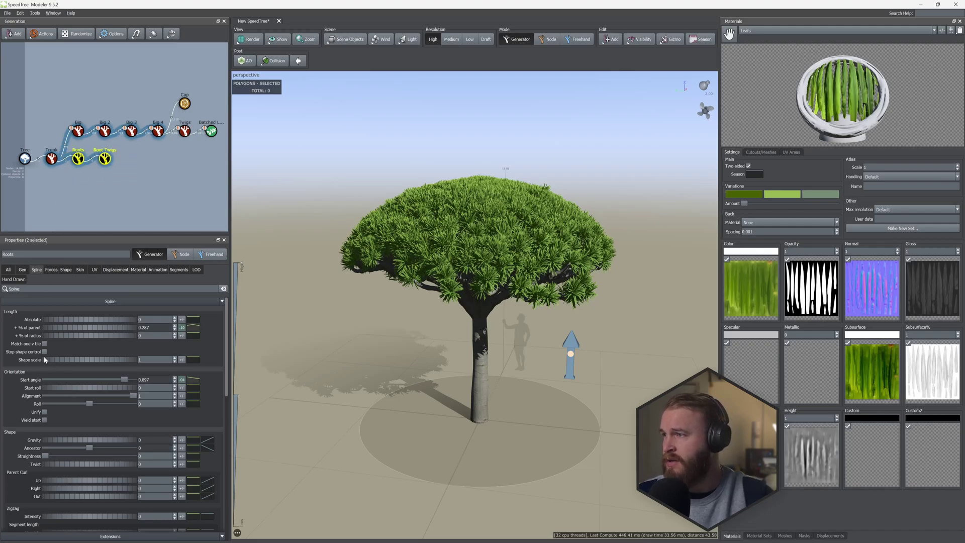
{"action": "scroll", "coordinate": [532, 394], "scroll_direction": "up", "scroll_amount": 5}
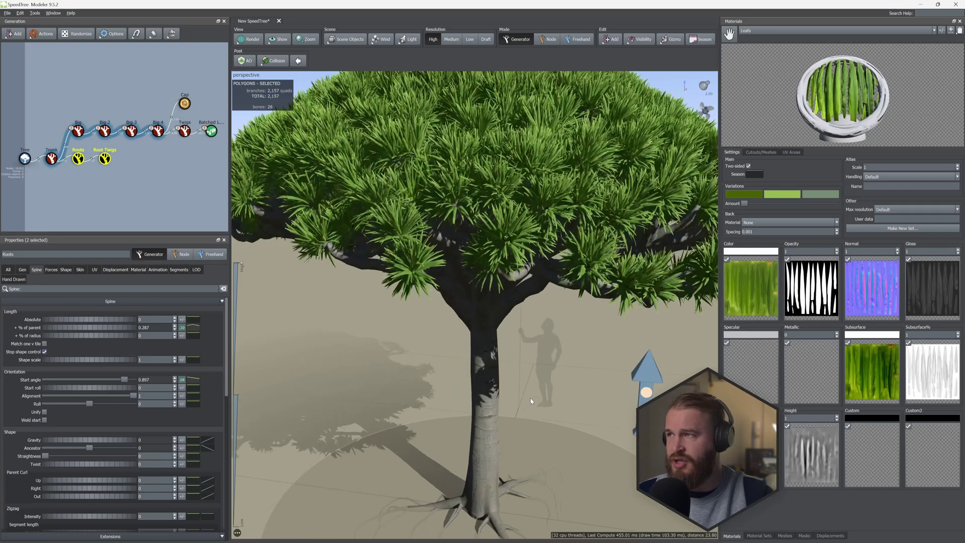
{"action": "middle_click_drag", "start_coordinate": [518, 390], "coordinate": [515, 336]}
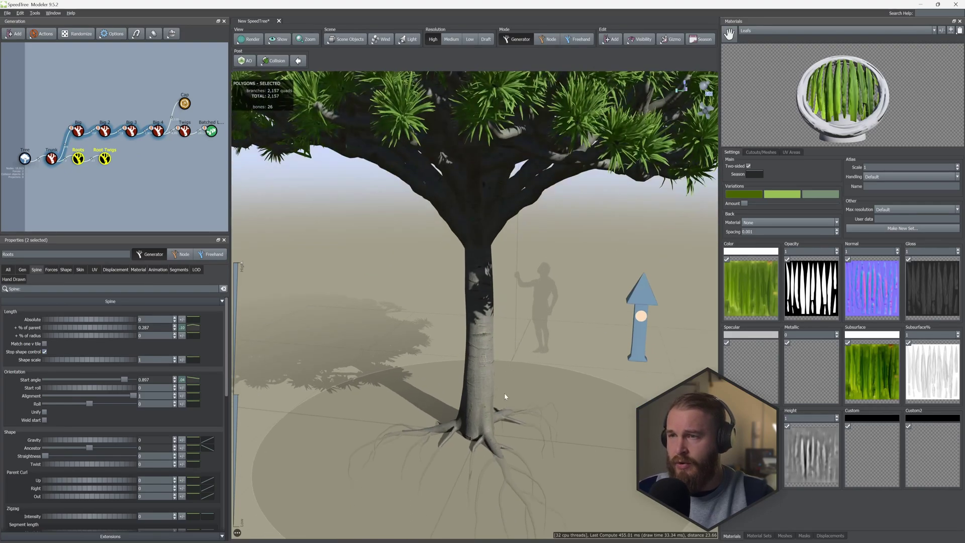
{"action": "left_click", "coordinate": [22, 269]}
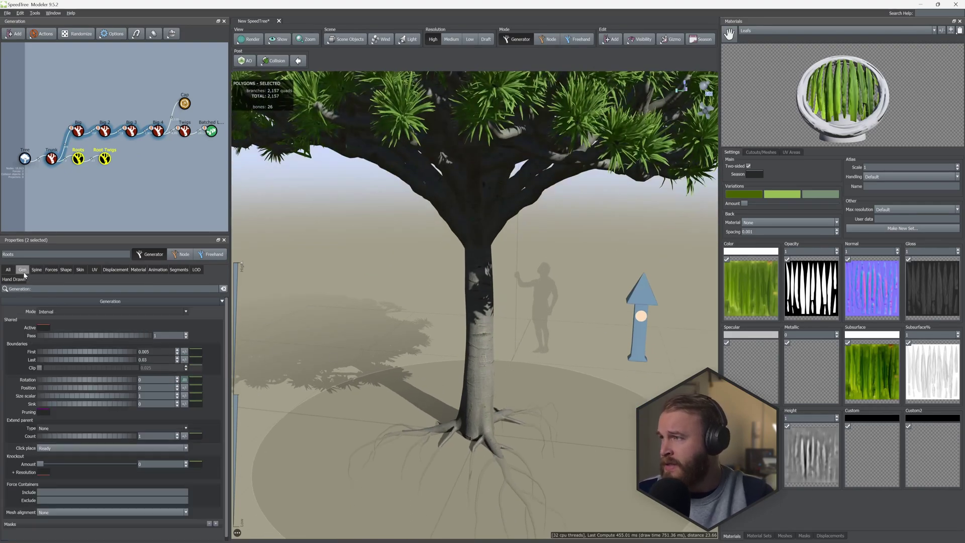
{"action": "left_click_drag", "start_coordinate": [530, 409], "coordinate": [528, 403]}
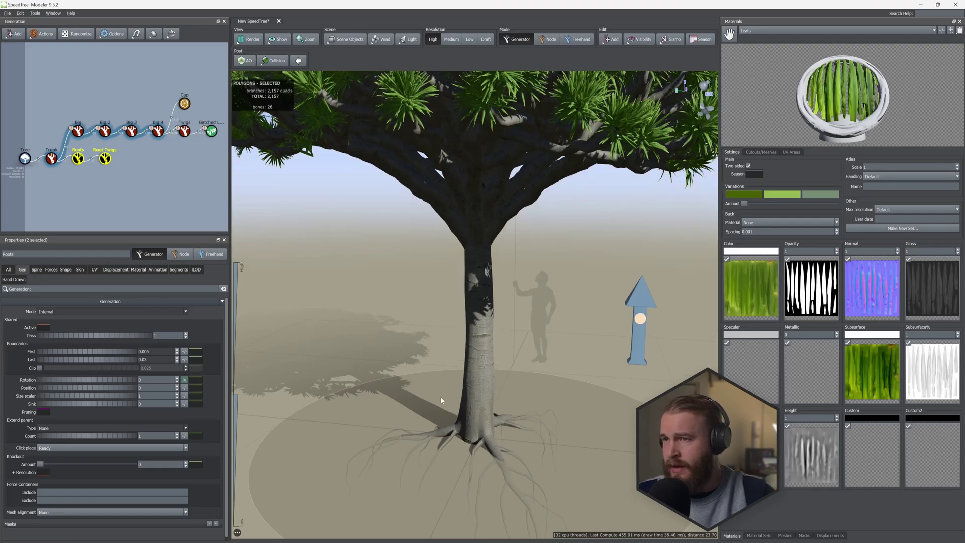
Step: Set the Roots generator's interval frequency to 4.46
{"action": "left_click", "coordinate": [79, 160]}
{"action": "left_click_drag", "start_coordinate": [78, 326], "coordinate": [82, 333]}
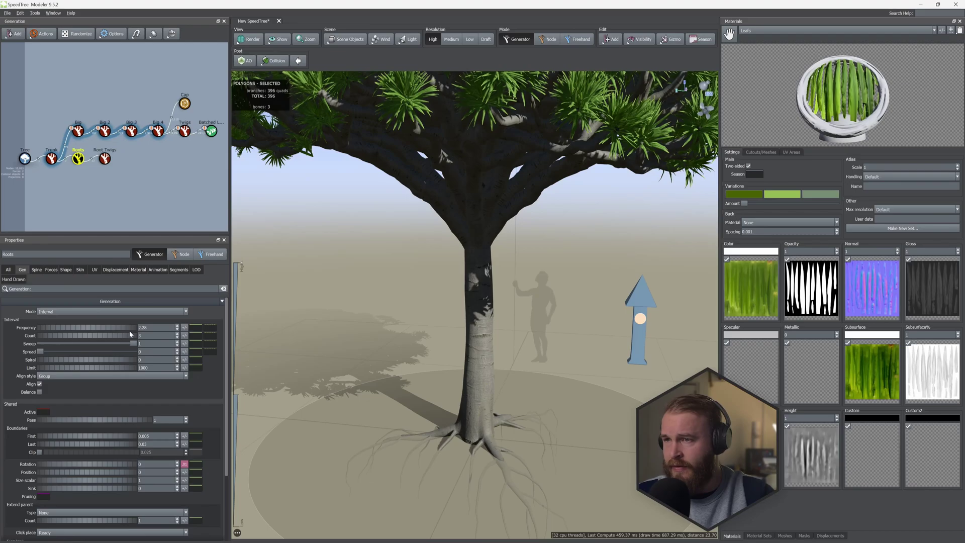
Step: Disable the Batched Leaf generator to hide the foliage from the tree
{"action": "left_click", "coordinate": [211, 131]}
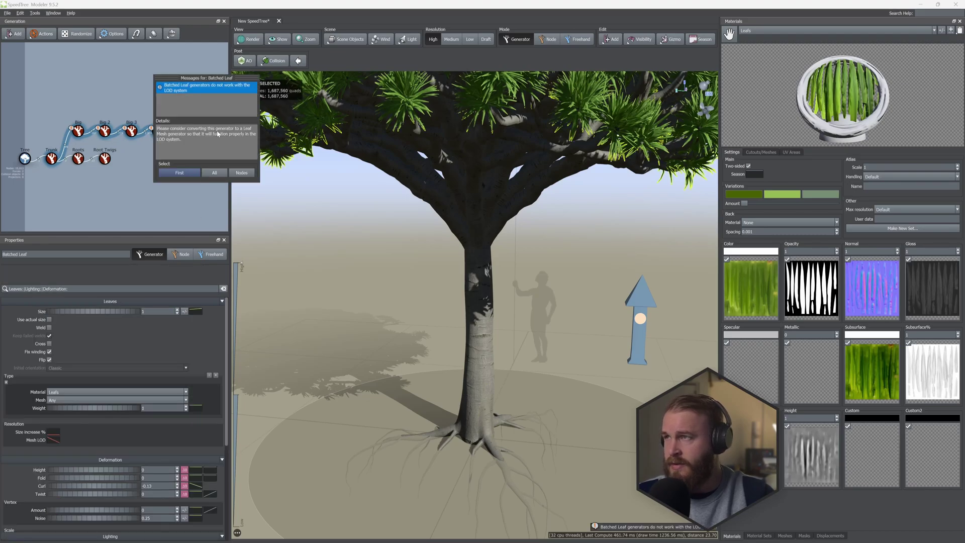
{"action": "scroll", "coordinate": [395, 237], "scroll_direction": "up", "scroll_amount": 1}
{"action": "scroll", "coordinate": [412, 251], "scroll_direction": "down", "scroll_amount": 6}
{"action": "scroll", "coordinate": [426, 257], "scroll_direction": "up", "scroll_amount": 4}
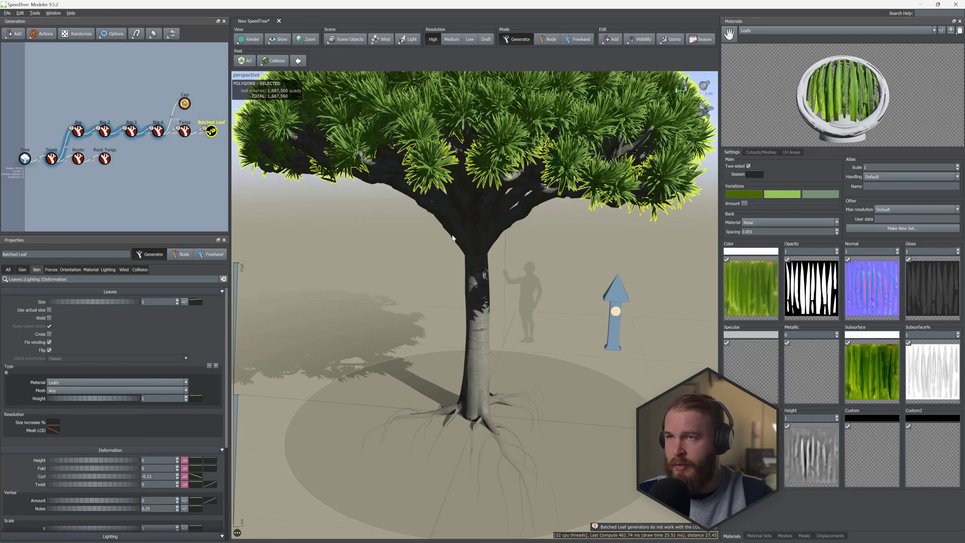
{"action": "scroll", "coordinate": [439, 387], "scroll_direction": "up", "scroll_amount": 3}
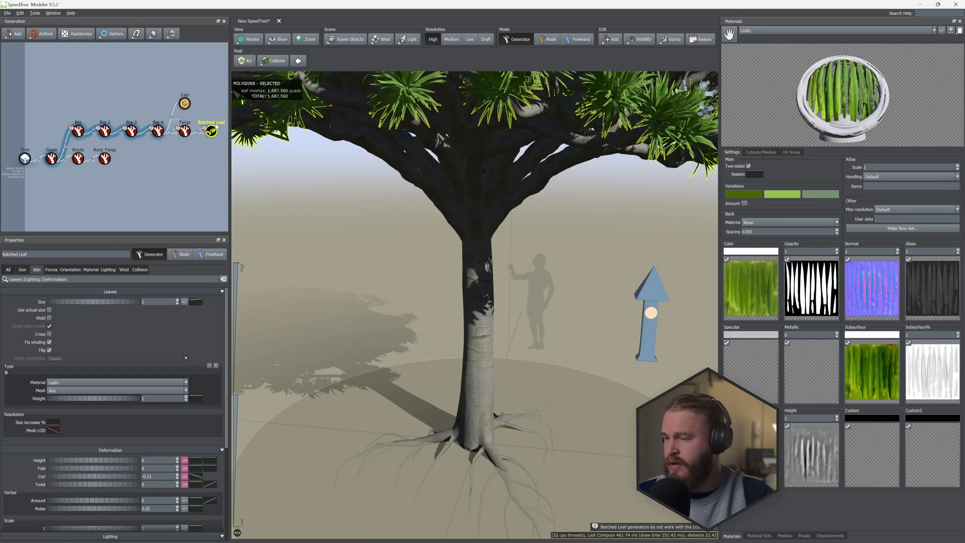
{"action": "double_click", "coordinate": [215, 127]}
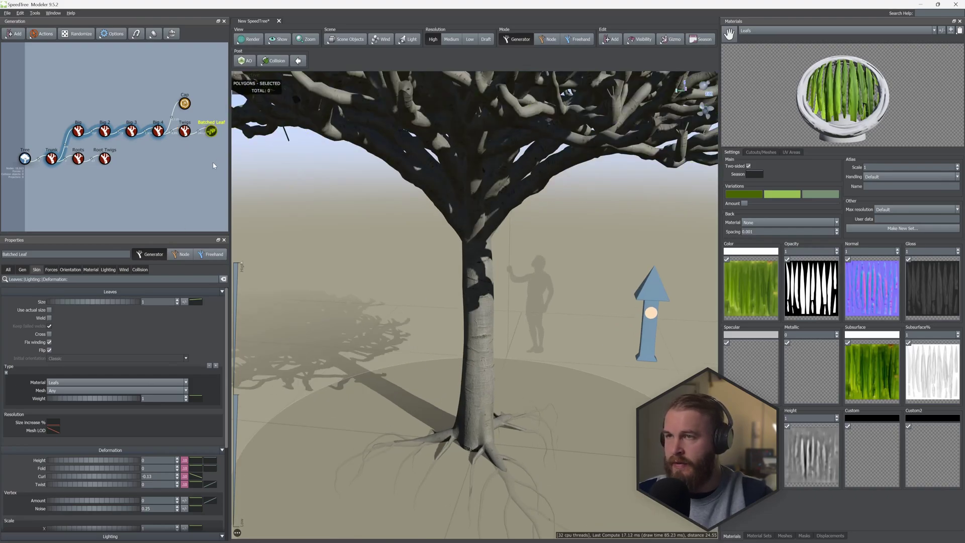
Step: Set the Roots generator's count to 8 and its position to 0.011 with a variance
{"action": "left_click", "coordinate": [78, 158]}
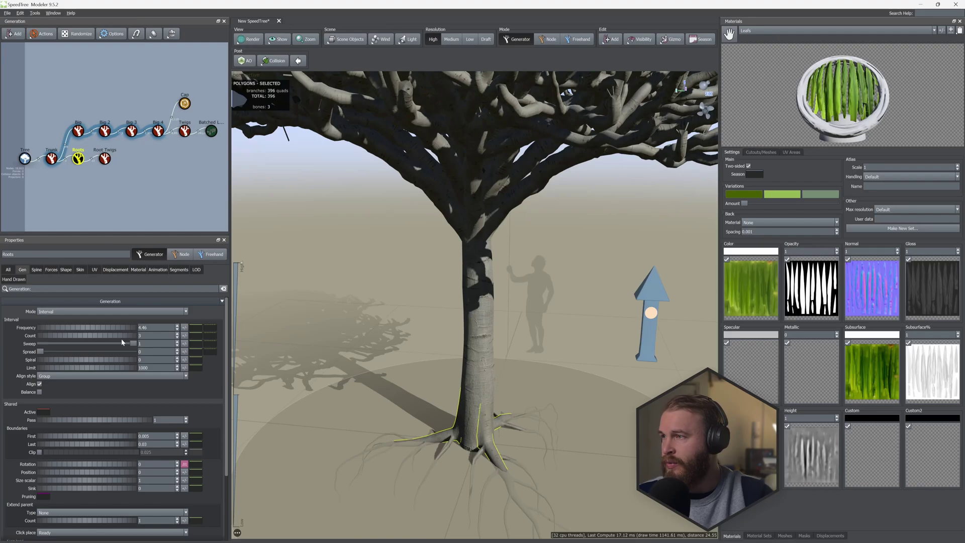
{"action": "left_click_drag", "start_coordinate": [89, 336], "coordinate": [115, 336]}
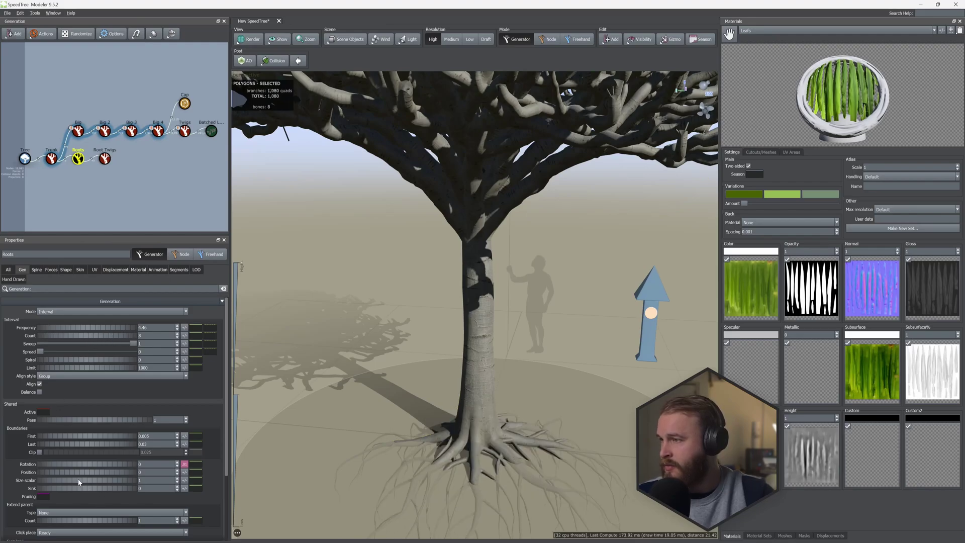
{"action": "left_click", "coordinate": [156, 480]}
{"action": "left_click", "coordinate": [177, 470]}
{"action": "left_click", "coordinate": [177, 471]}
{"action": "left_click", "coordinate": [177, 470]}
{"action": "left_click_drag", "start_coordinate": [179, 472], "coordinate": [232, 479]}
{"action": "left_click", "coordinate": [184, 473]}
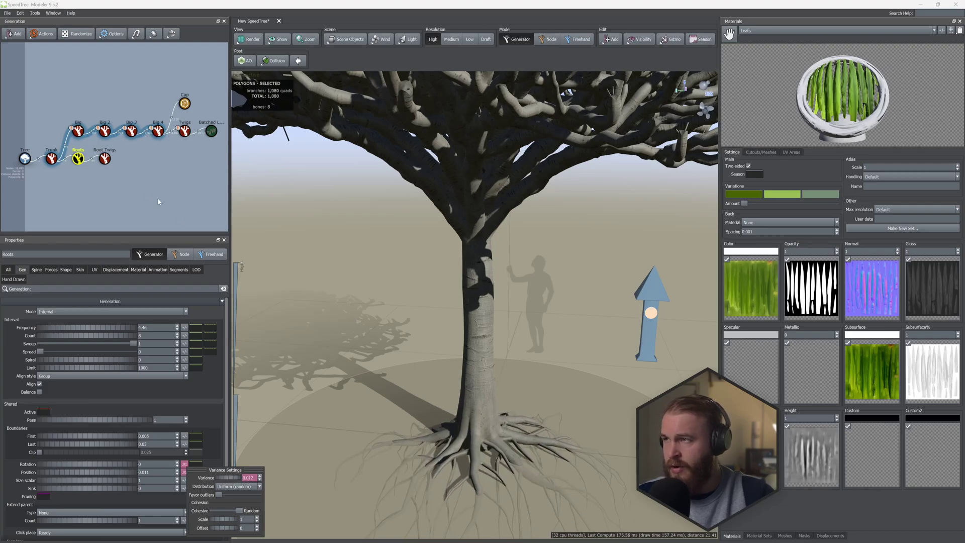
Step: Add a downward Direction force beside the trunk and enable it for the Roots generator
{"action": "right_click", "coordinate": [323, 384]}
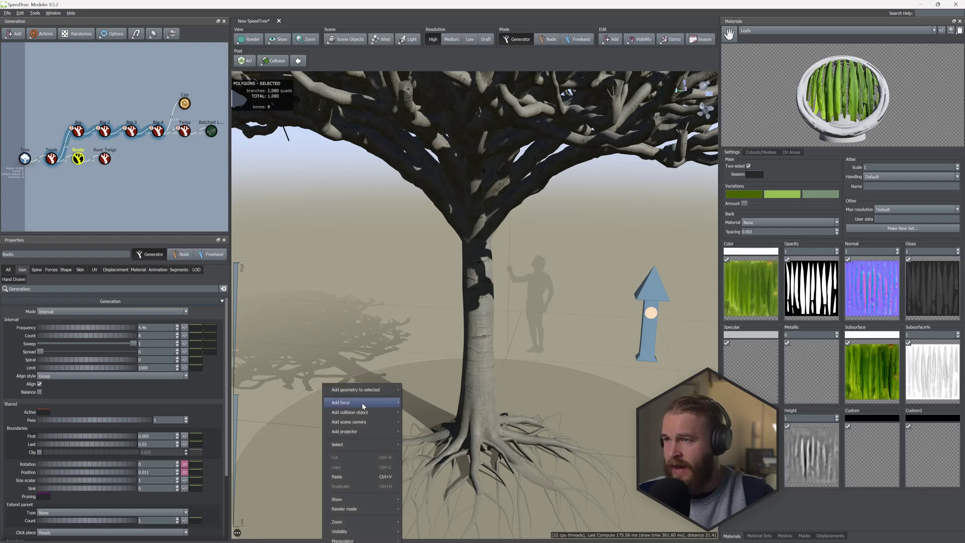
{"action": "mouse_move", "coordinate": [364, 402]}
{"action": "left_click", "coordinate": [423, 402]}
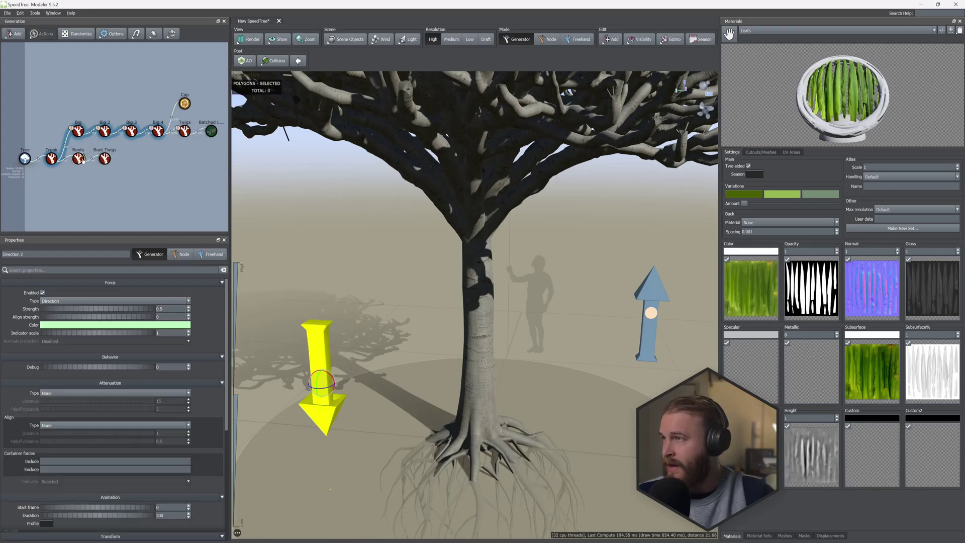
{"action": "left_click", "coordinate": [52, 269]}
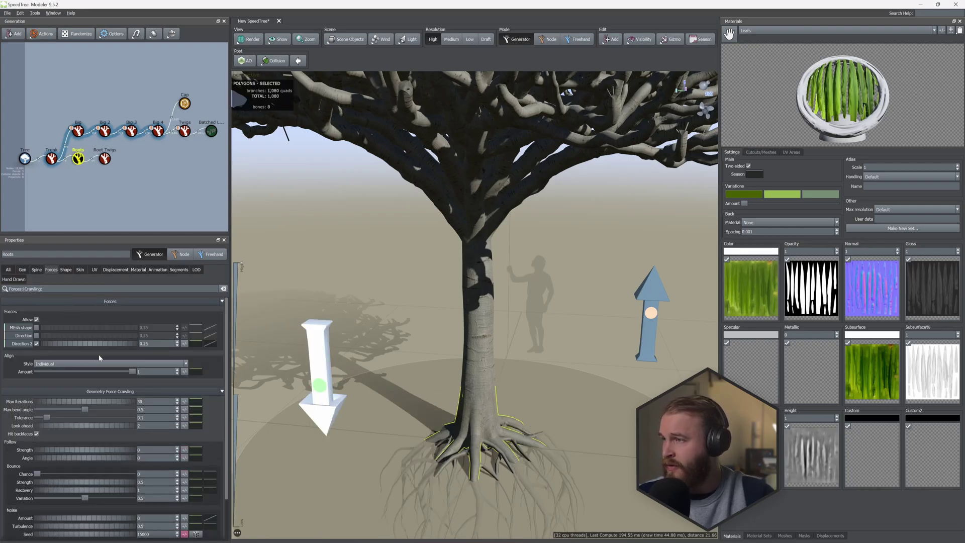
{"action": "left_click", "coordinate": [37, 269]}
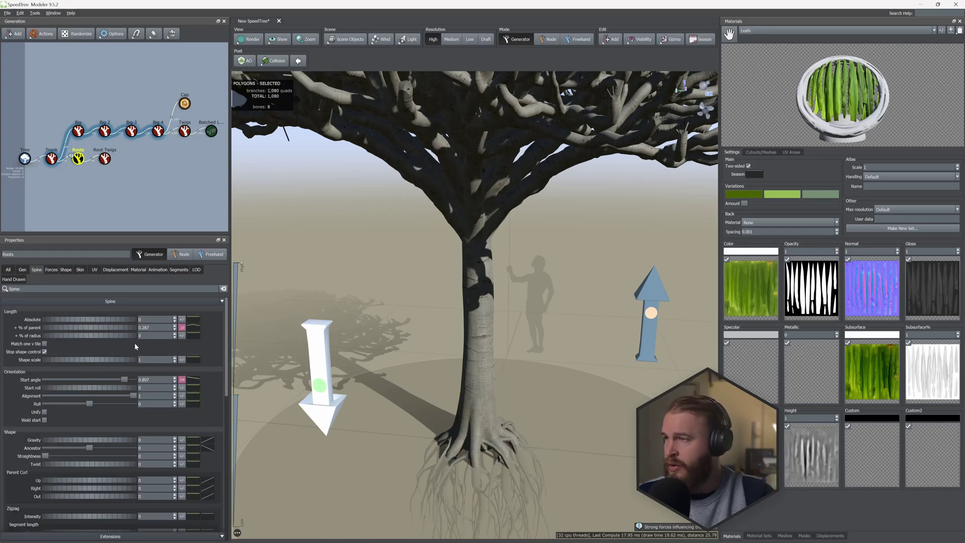
Step: Set the Root Twigs generator's skin radius to 1.24 as % of parent
{"action": "left_click", "coordinate": [106, 160]}
{"action": "left_click_drag", "start_coordinate": [506, 351], "coordinate": [489, 347]}
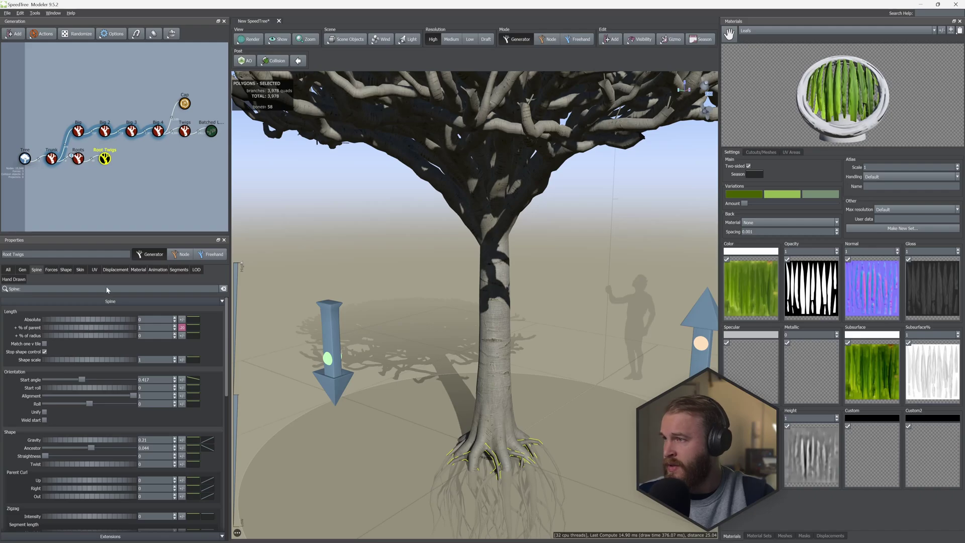
{"action": "left_click", "coordinate": [80, 270]}
{"action": "left_click_drag", "start_coordinate": [89, 344], "coordinate": [108, 343]}
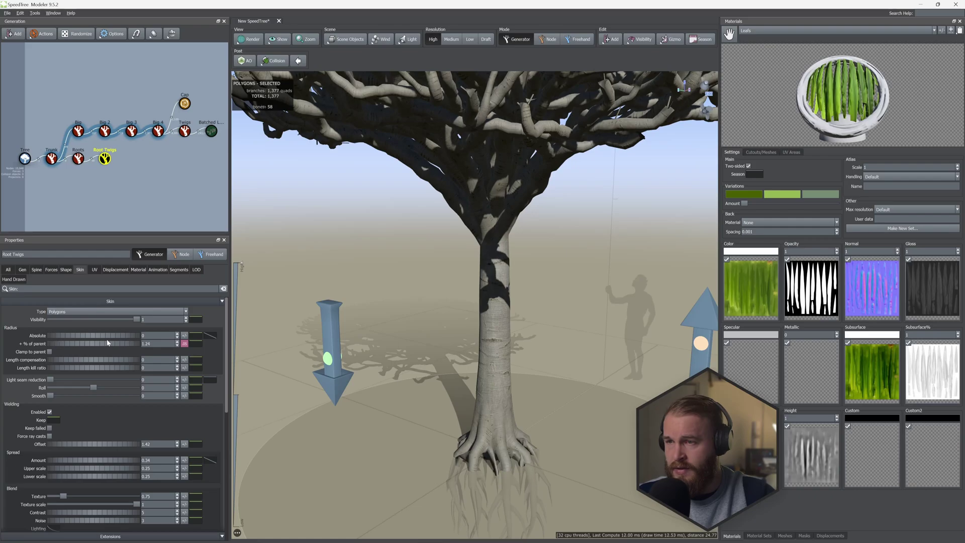
Step: Set the Root Twigs segments to a relative length of 1.2 and an absolute radial value of 3
{"action": "left_click", "coordinate": [179, 270]}
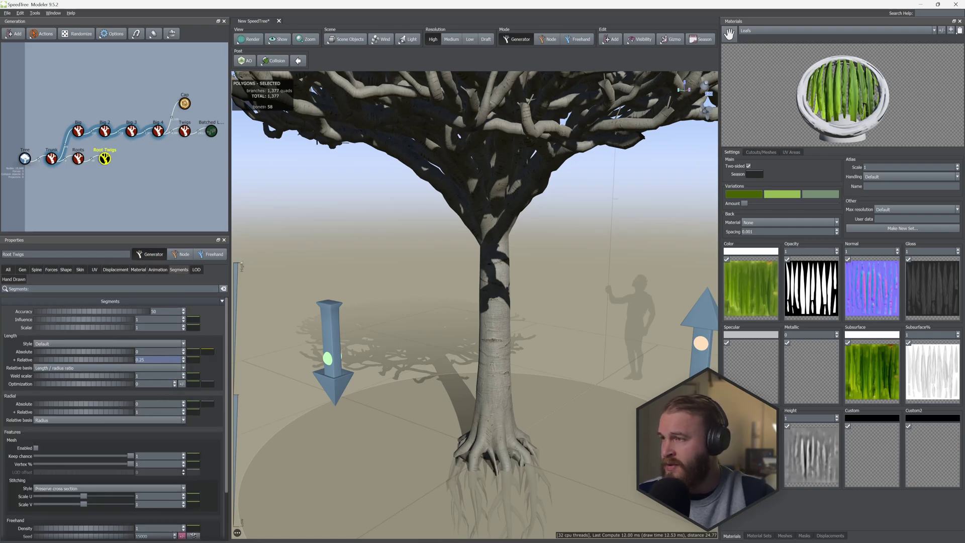
{"action": "type", "text": "1.2"}
{"action": "key", "text": "Return"}
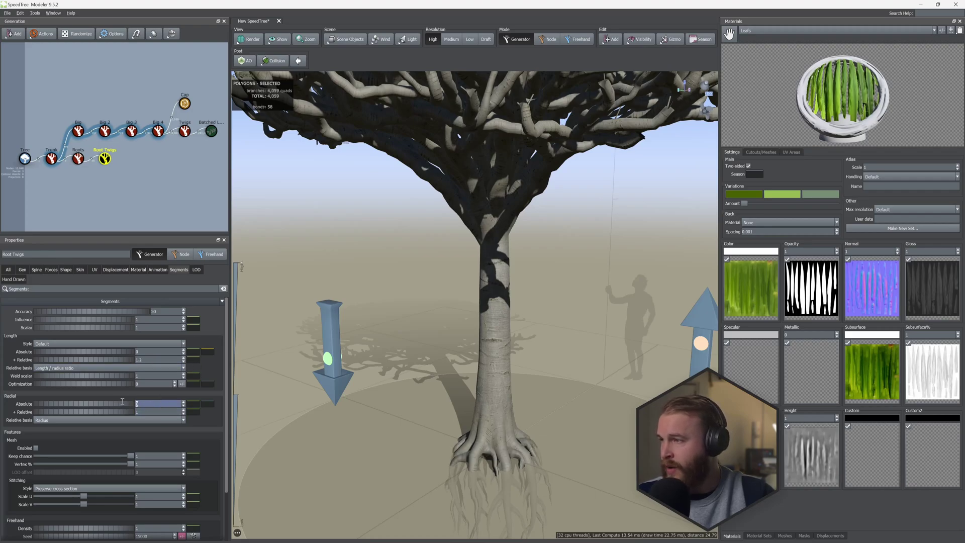
{"action": "type", "text": "3"}
{"action": "key", "text": "Return"}
Step: Set the Roots segments to an absolute radial value of 3 and a relative length of 1.2
{"action": "left_click", "coordinate": [78, 158]}
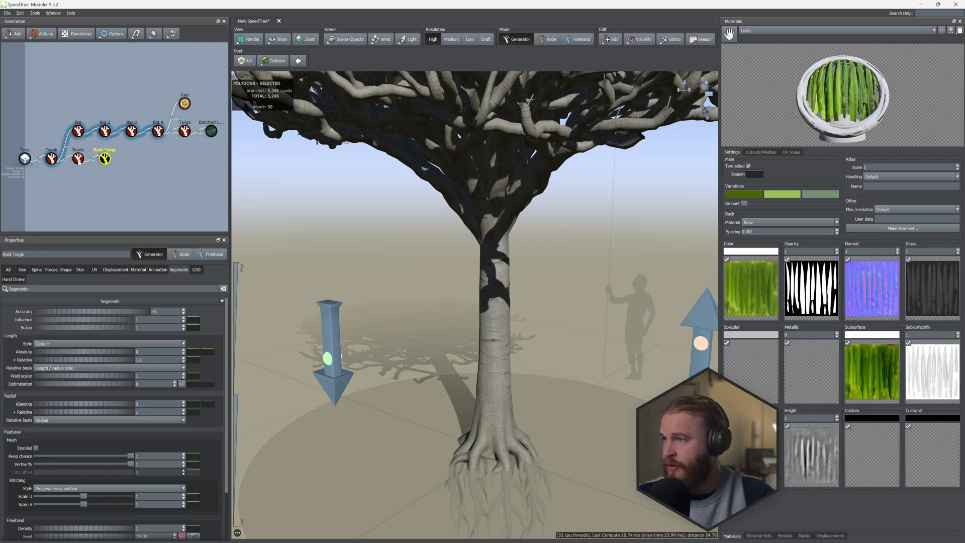
{"action": "type", "text": "3"}
{"action": "left_click_drag", "start_coordinate": [147, 360], "coordinate": [97, 363]}
{"action": "type", "text": "1.2"}
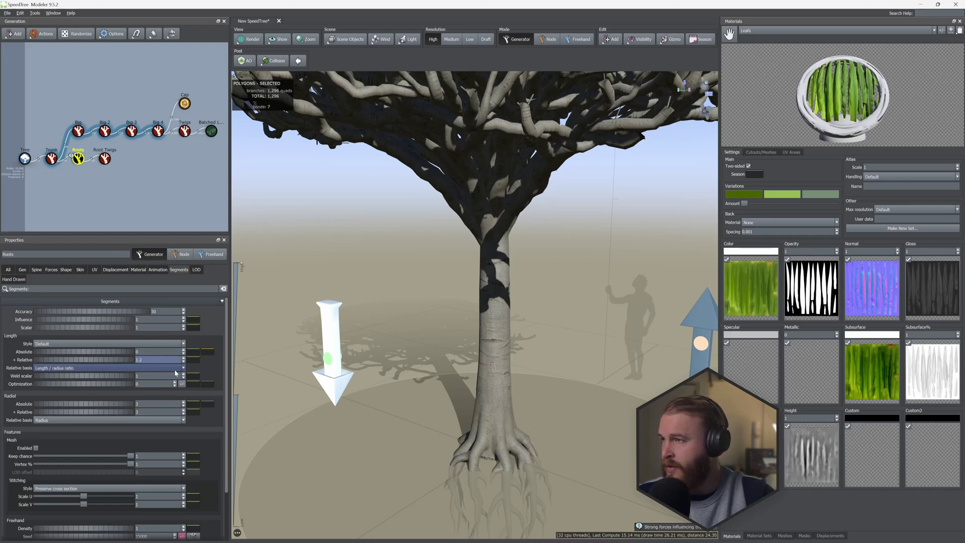
{"action": "key", "text": "Return"}
{"action": "mouse_move", "coordinate": [468, 376]}
{"action": "left_mouse_down"}
{"action": "mouse_move", "coordinate": [507, 377]}
{"action": "mouse_move", "coordinate": [462, 377]}
{"action": "left_mouse_up"}
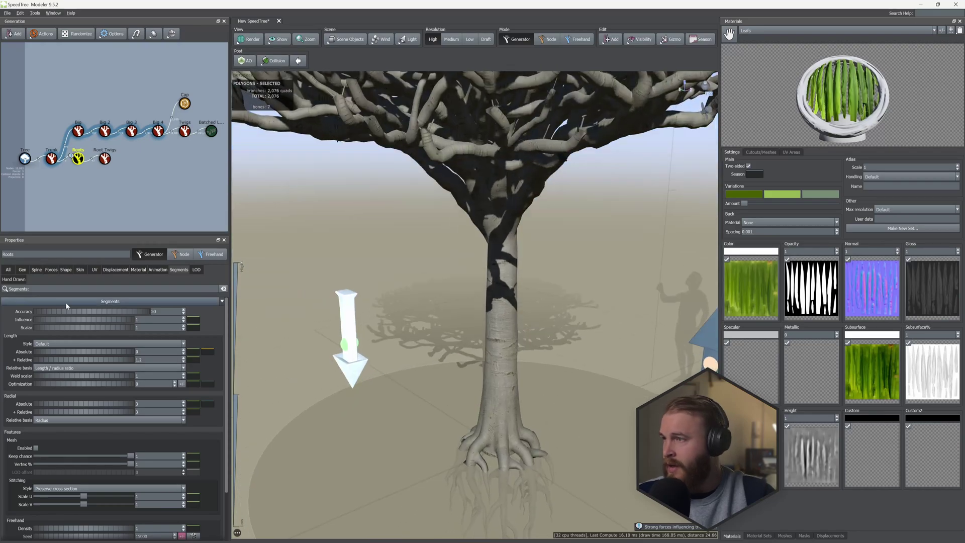
Step: Set the Roots radius to 0.47 as % of parent and the Root Twigs bifurcation spacing to 0.253
{"action": "left_click", "coordinate": [79, 270]}
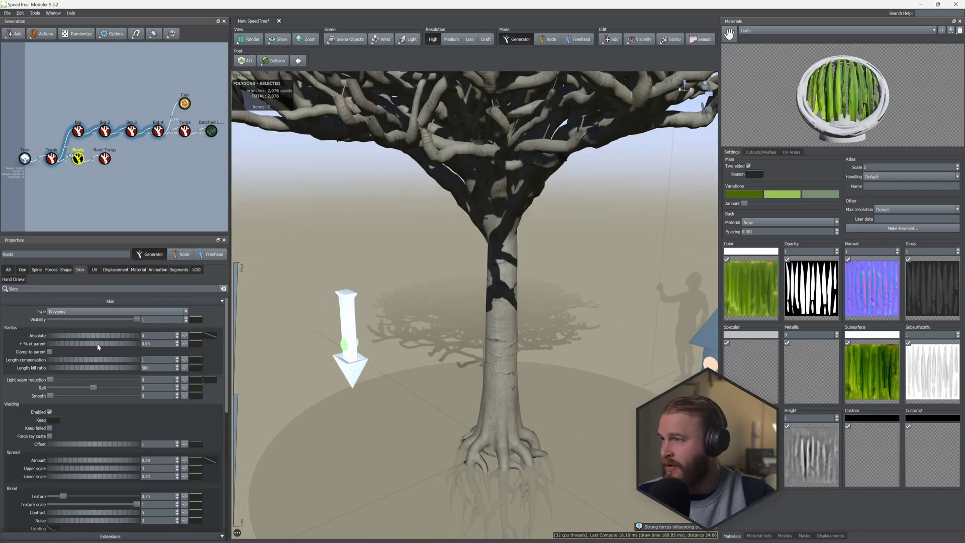
{"action": "left_click_drag", "start_coordinate": [92, 346], "coordinate": [94, 346]}
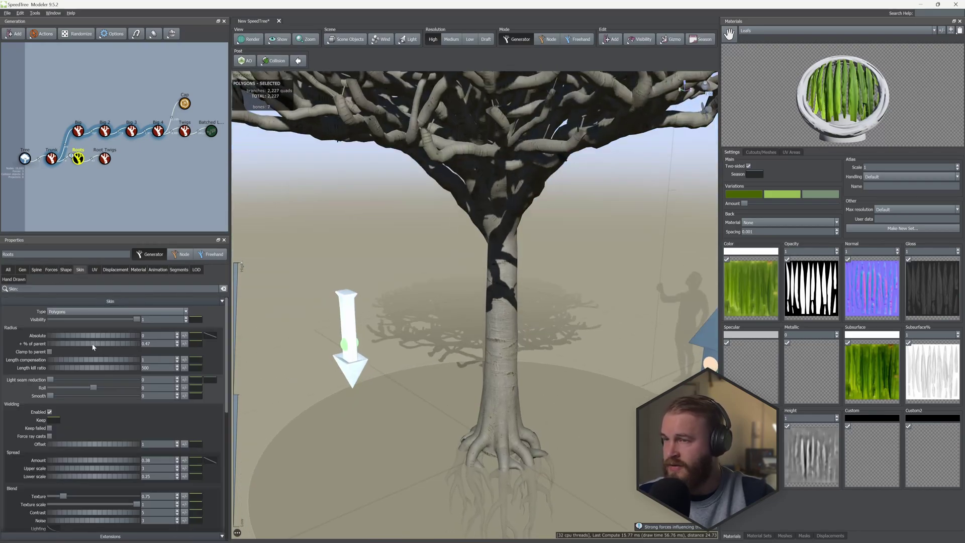
{"action": "left_click", "coordinate": [104, 159]}
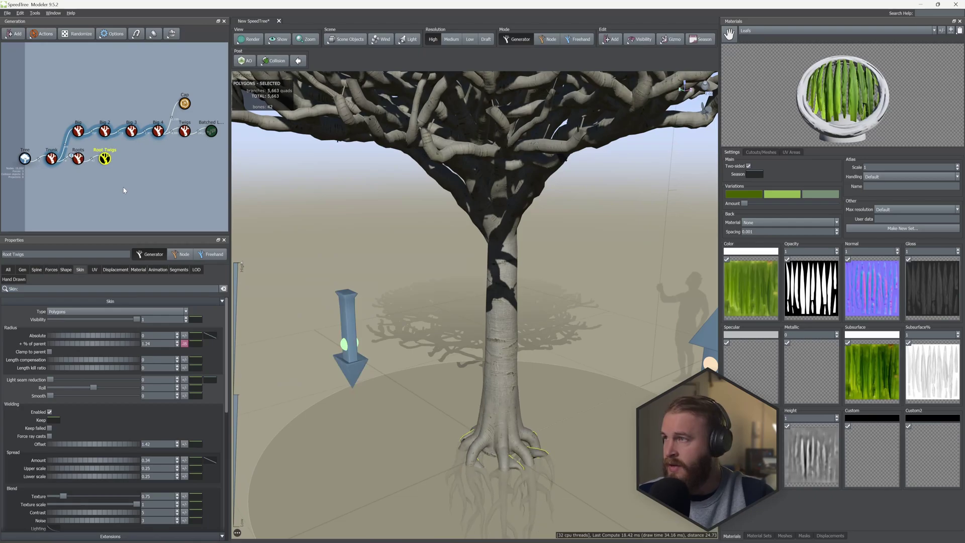
{"action": "left_click_drag", "start_coordinate": [78, 338], "coordinate": [65, 336]}
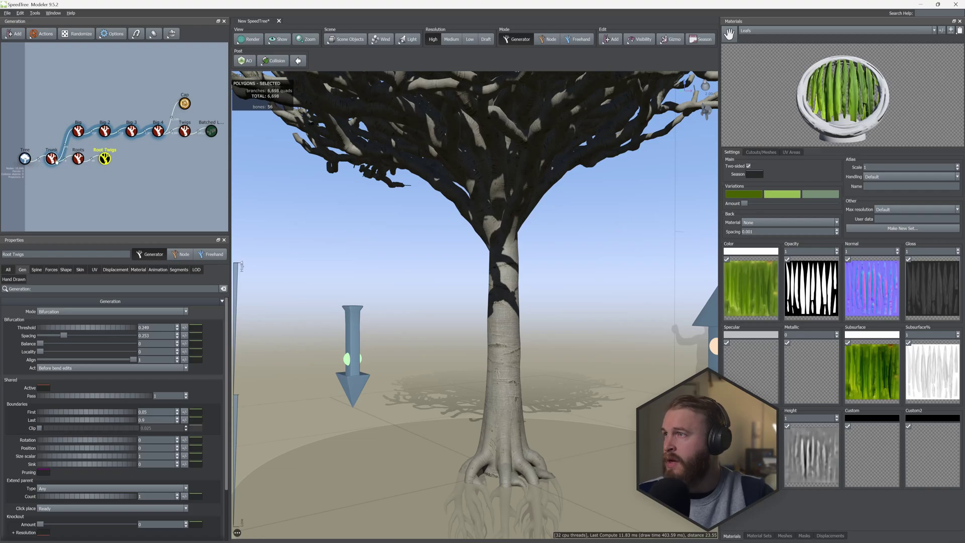
Step: Set the Trunk's fine displacement amount to 0.25 and its scale to 1.62
{"action": "left_click", "coordinate": [55, 159]}
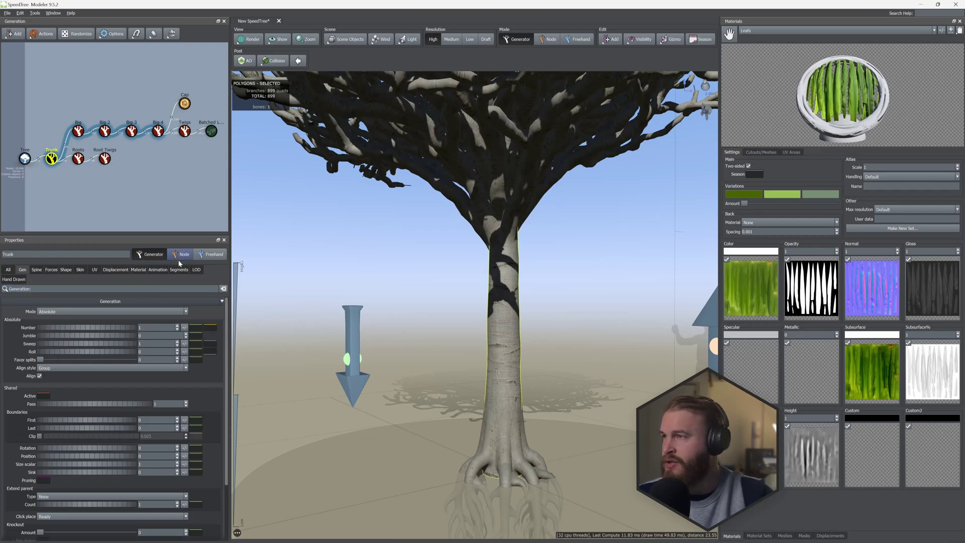
{"action": "left_click", "coordinate": [115, 269]}
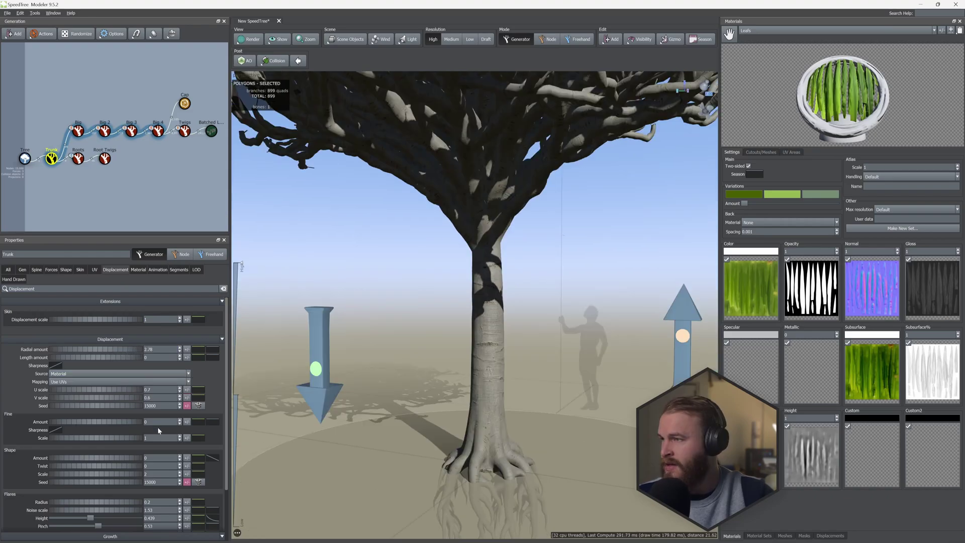
{"action": "left_click", "coordinate": [151, 422]}
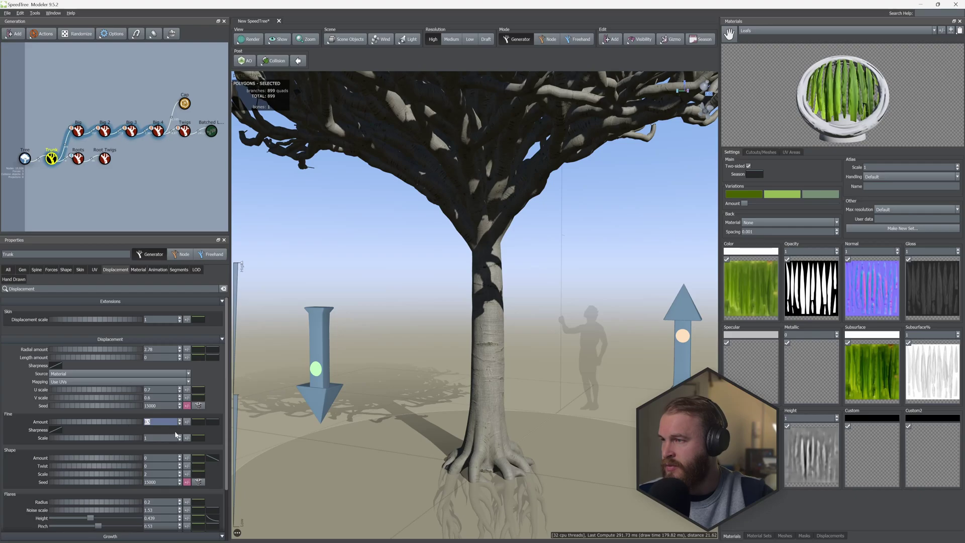
{"action": "mouse_move", "coordinate": [133, 438]}
{"action": "left_mouse_down"}
{"action": "mouse_move", "coordinate": [103, 440]}
{"action": "mouse_move", "coordinate": [145, 441]}
{"action": "left_mouse_up"}
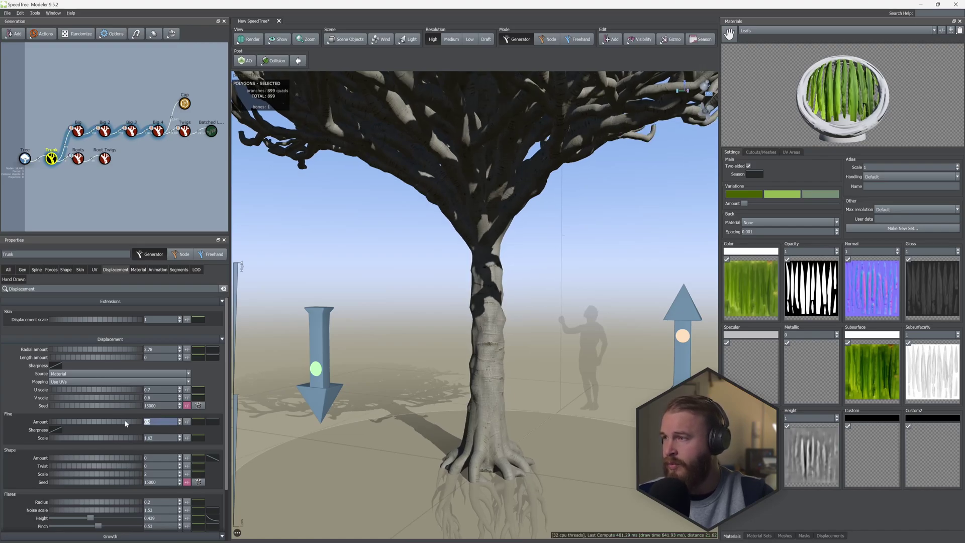
{"action": "key", "text": "Return"}
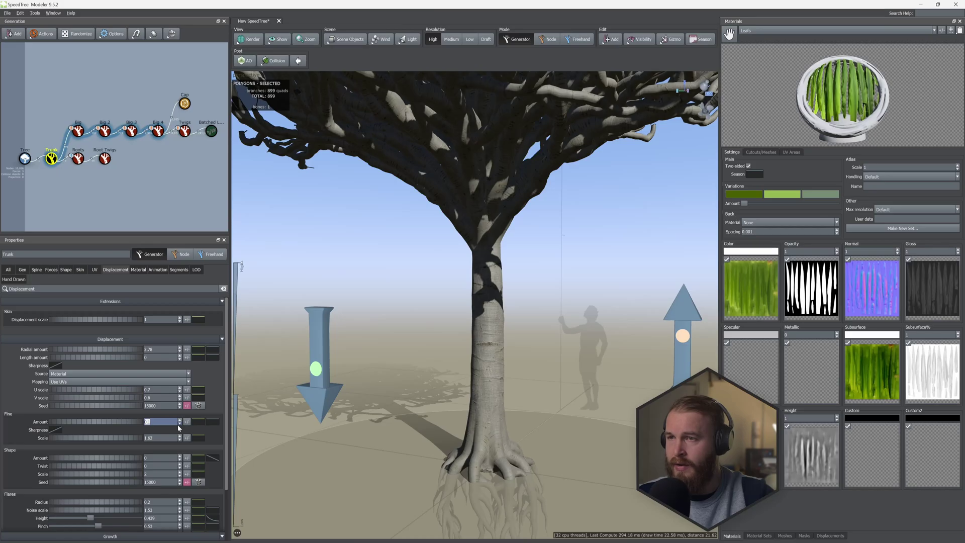
{"action": "key", "text": "Return"}
Step: Examine the branch density of the bare canopy from above and from the side
{"action": "scroll", "coordinate": [453, 322], "scroll_direction": "down", "scroll_amount": 3}
{"action": "left_click_drag", "start_coordinate": [492, 161], "coordinate": [505, 211]}
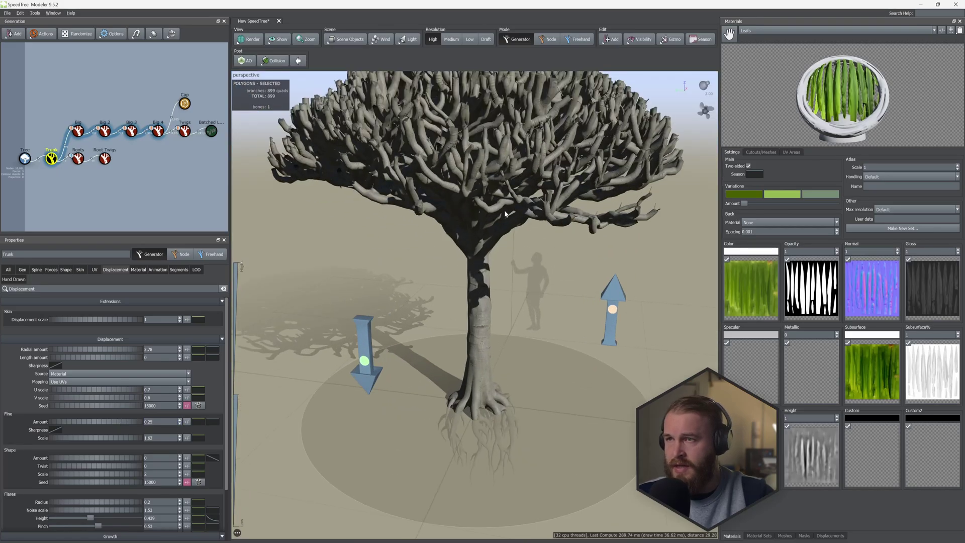
{"action": "middle_click_drag", "start_coordinate": [504, 211], "coordinate": [510, 312]}
{"action": "left_click_drag", "start_coordinate": [508, 211], "coordinate": [478, 239]}
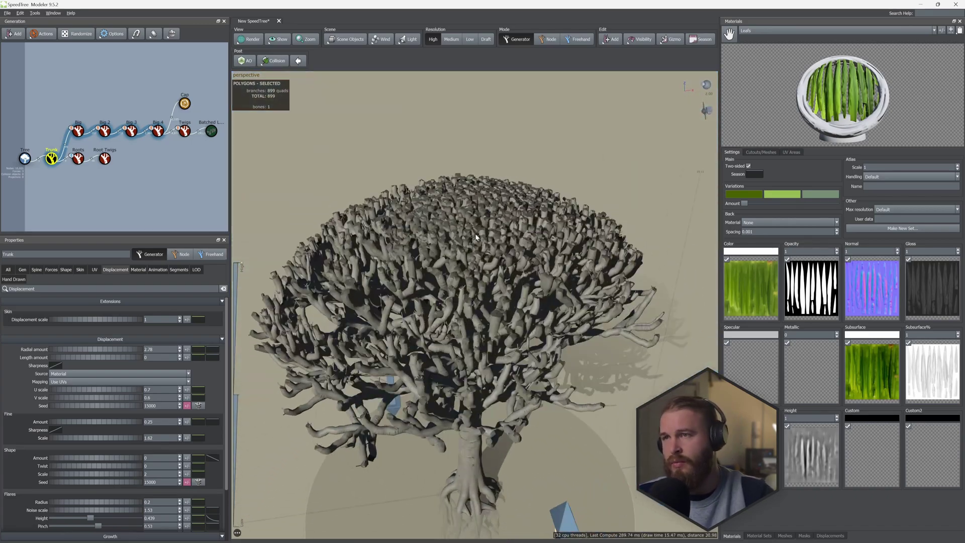
{"action": "left_click", "coordinate": [211, 132]}
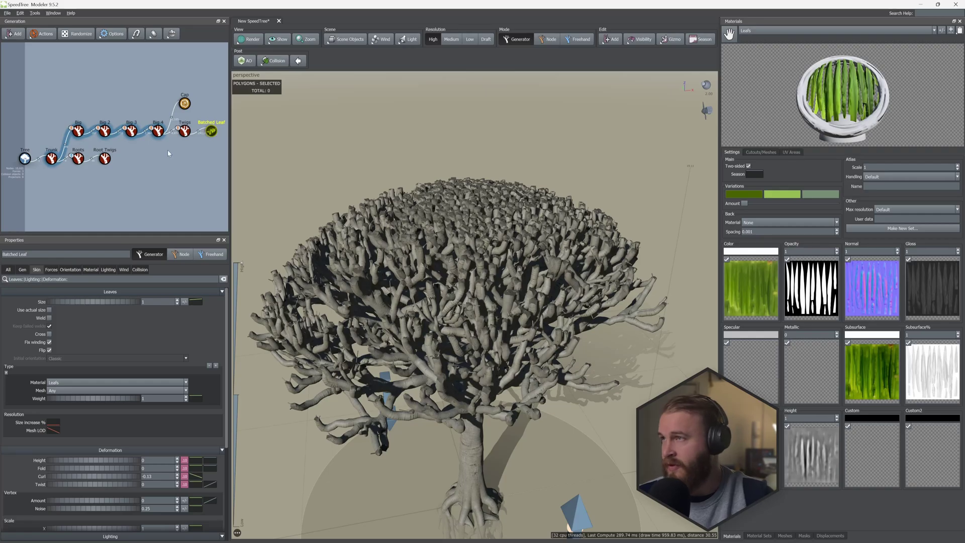
{"action": "left_click", "coordinate": [151, 127]}
{"action": "left_click", "coordinate": [194, 75]}
{"action": "left_click", "coordinate": [185, 131]}
{"action": "left_click", "coordinate": [424, 200]}
Step: Set the Big 4 generator's bifurcation spacing to 0.35
{"action": "left_click_drag", "start_coordinate": [472, 236], "coordinate": [460, 216]}
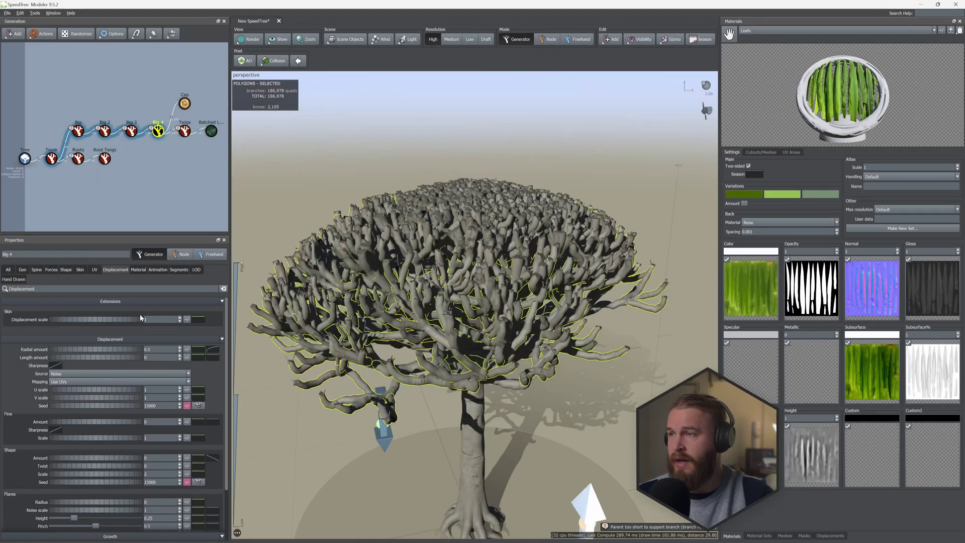
{"action": "left_click", "coordinate": [22, 269]}
{"action": "double_click", "coordinate": [143, 335]}
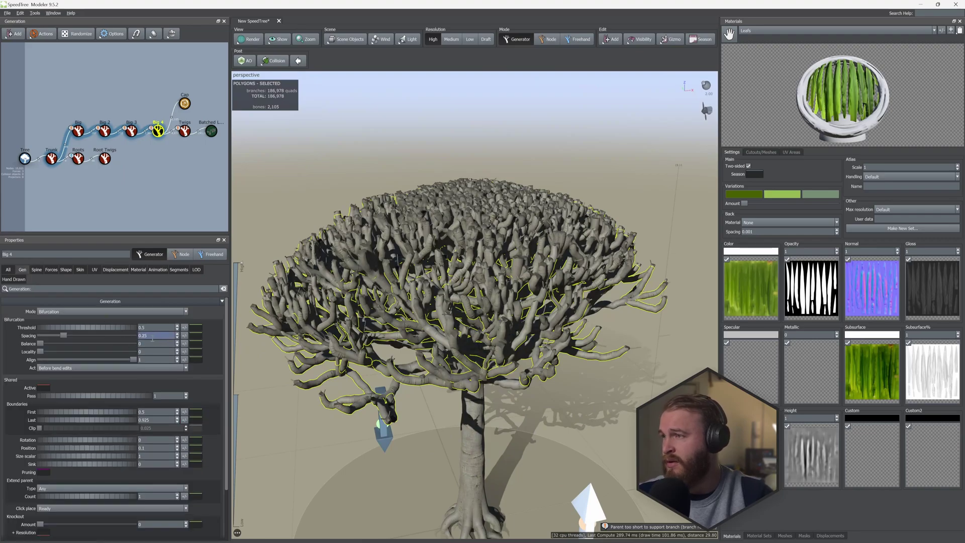
{"action": "type", "text": "0."}
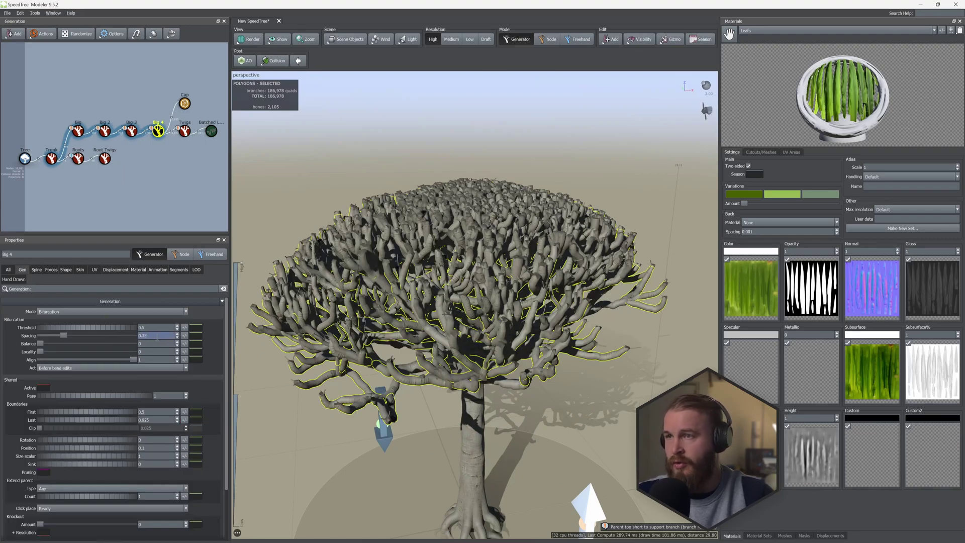
{"action": "type", "text": "35"}
{"action": "key", "text": "Return"}
Step: Set the Big 3 generator's bifurcation spacing to 0.2
{"action": "left_click", "coordinate": [131, 130]}
{"action": "double_click", "coordinate": [146, 336]}
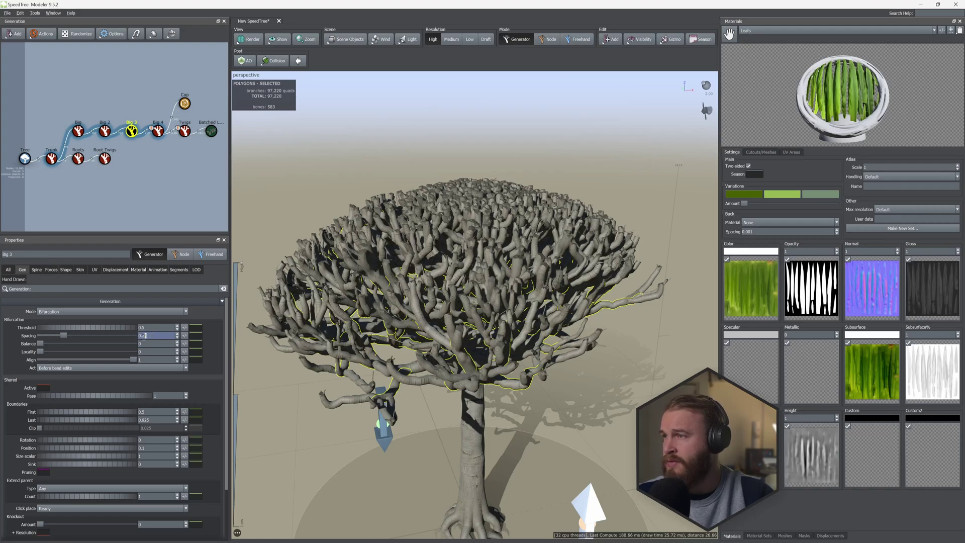
{"action": "type", "text": "0.2"}
{"action": "key", "text": "Return"}
Step: Raise the end point of the parent curve for the Big generator's start angle
{"action": "left_click", "coordinate": [78, 130]}
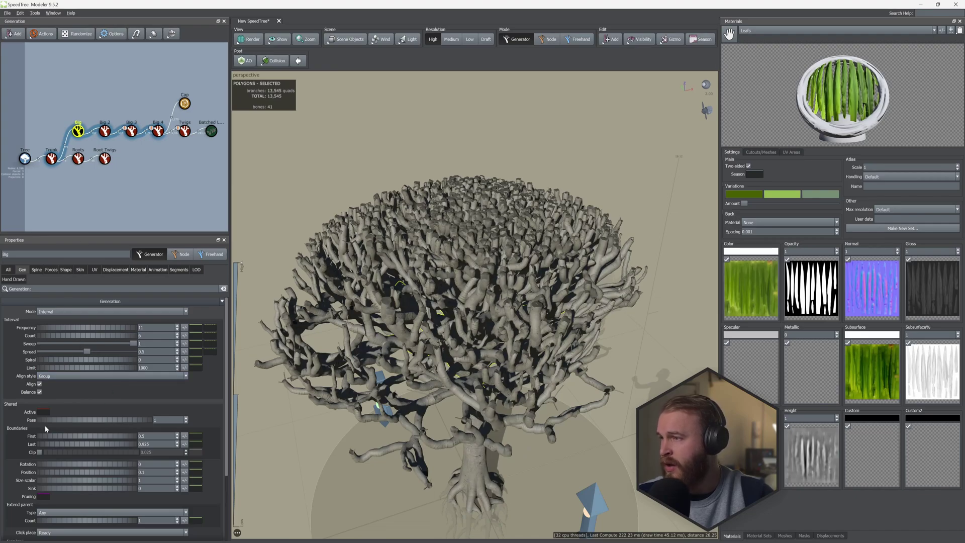
{"action": "left_click", "coordinate": [37, 270]}
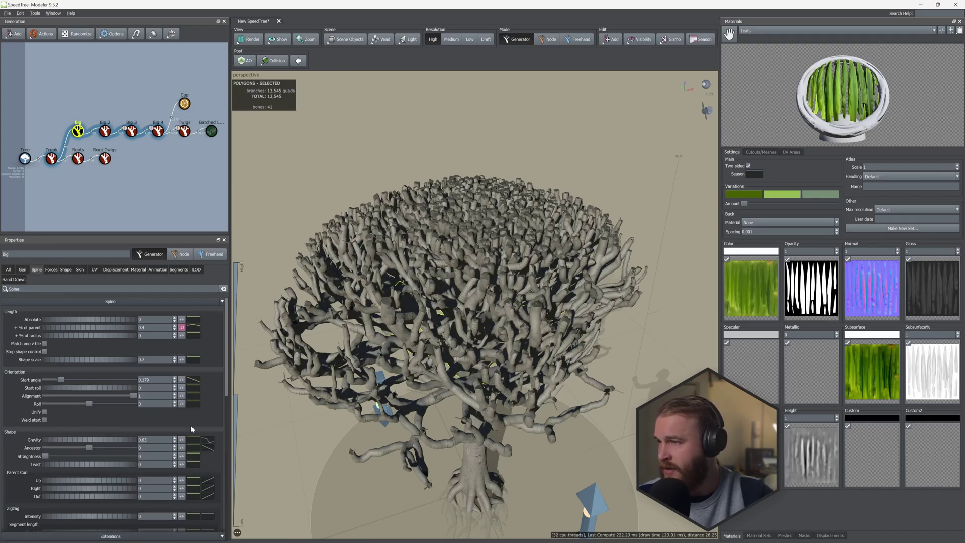
{"action": "left_click", "coordinate": [193, 381]}
{"action": "mouse_move", "coordinate": [321, 456]}
{"action": "left_mouse_down"}
{"action": "mouse_move", "coordinate": [325, 427]}
{"action": "mouse_move", "coordinate": [323, 447]}
{"action": "left_mouse_up"}
{"action": "left_click", "coordinate": [195, 186]}
Step: Show the batched leaves on the canopy again and randomize the whole tree
{"action": "left_click", "coordinate": [212, 132]}
{"action": "scroll", "coordinate": [516, 284], "scroll_direction": "down", "scroll_amount": 5}
{"action": "left_click_drag", "start_coordinate": [516, 284], "coordinate": [422, 281]}
{"action": "left_click", "coordinate": [185, 131]}
{"action": "left_click", "coordinate": [156, 188]}
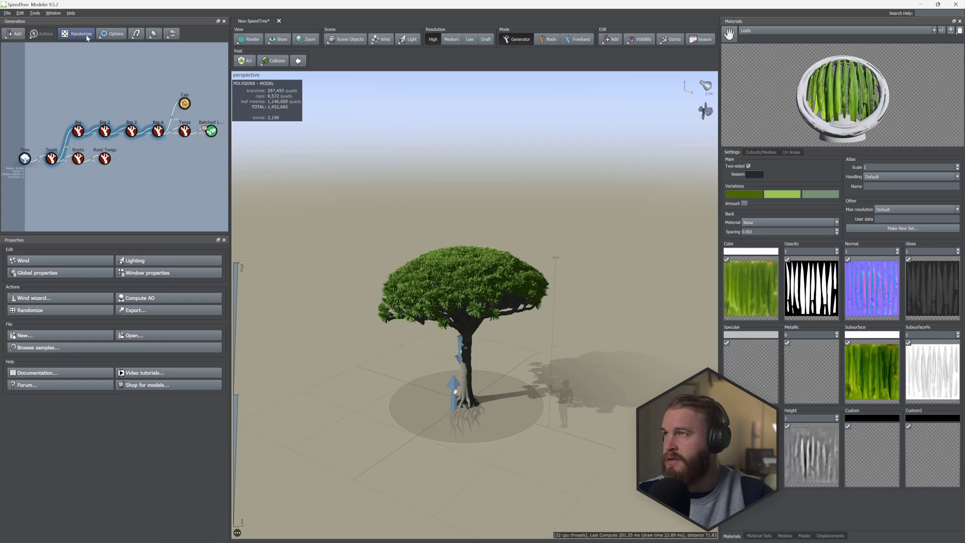
{"action": "left_click", "coordinate": [72, 37]}
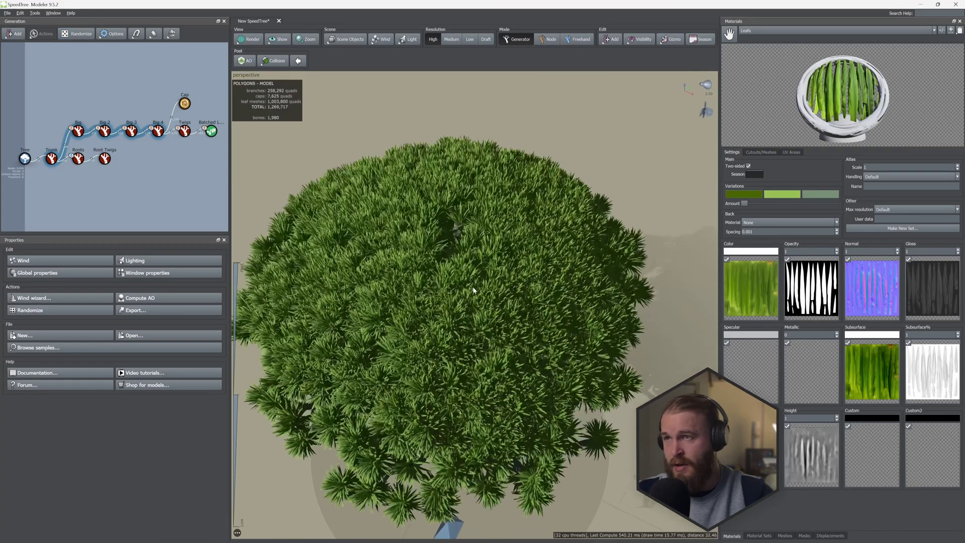
{"action": "left_click_drag", "start_coordinate": [473, 290], "coordinate": [455, 244]}
Step: Adjust the end point of the Big generator's start angle parent curve and set the start angle to 0.199
{"action": "left_click", "coordinate": [78, 130]}
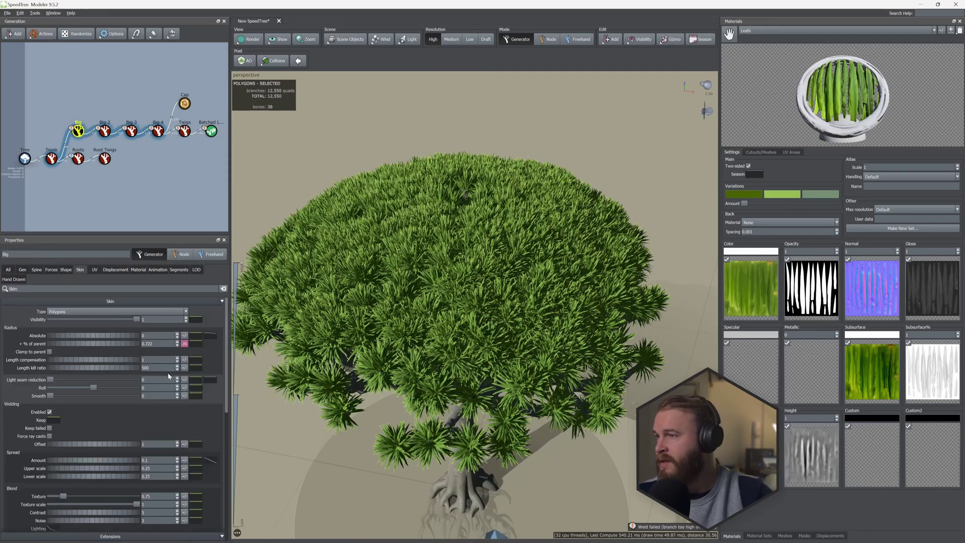
{"action": "left_click", "coordinate": [37, 269]}
{"action": "left_click", "coordinate": [199, 381]}
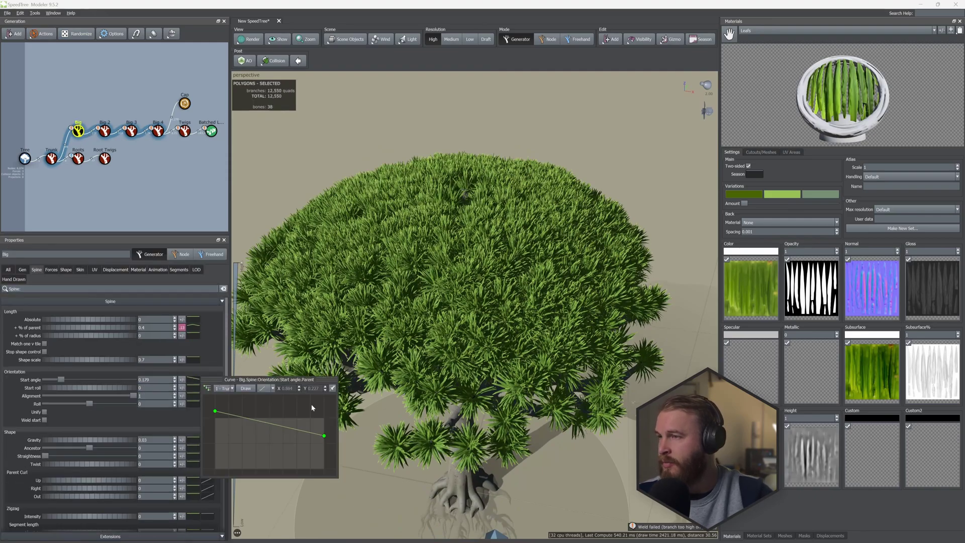
{"action": "left_click", "coordinate": [324, 437]}
{"action": "left_click_drag", "start_coordinate": [325, 444], "coordinate": [325, 443]}
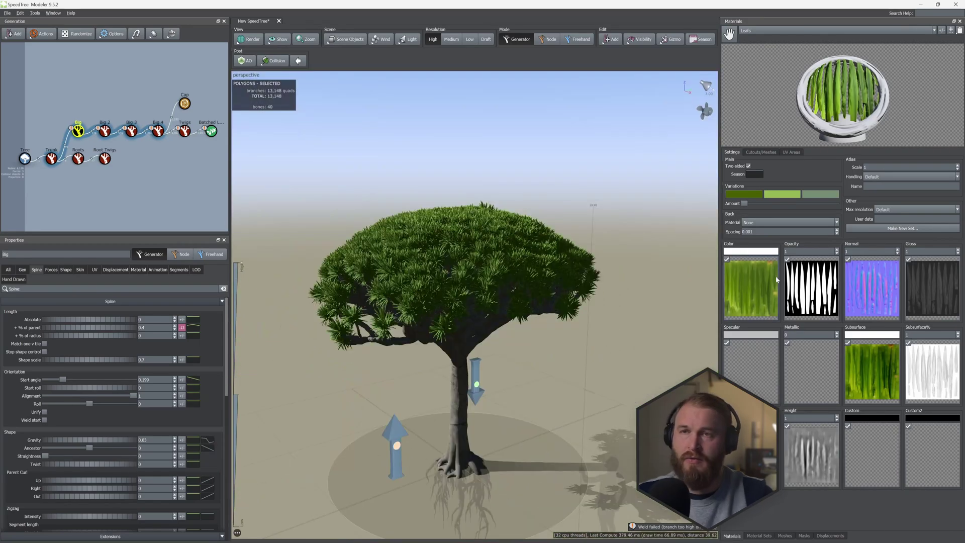
Step: Reduce the saturation and contrast of the leaf material's color map, brighten it slightly, and add a small amount of color variation
{"action": "left_click", "coordinate": [774, 279]}
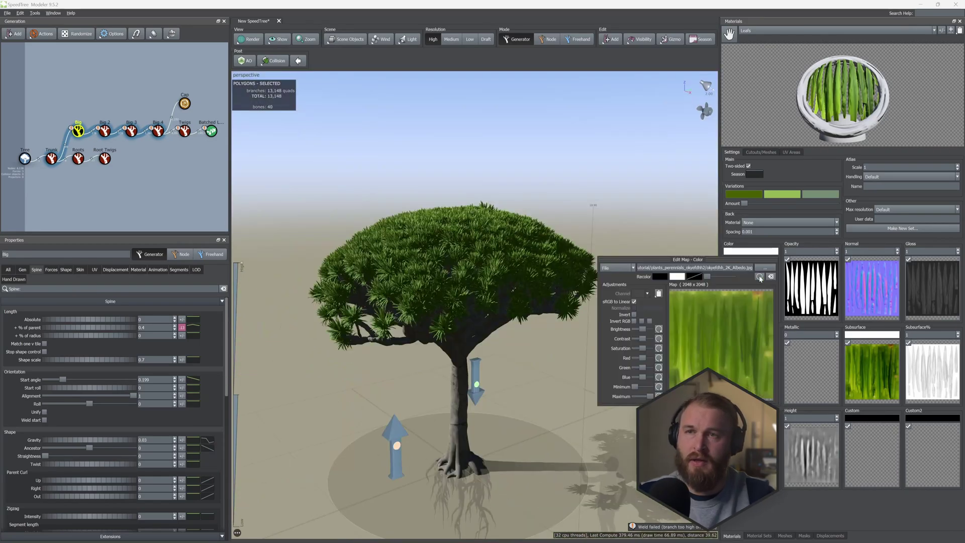
{"action": "mouse_move", "coordinate": [599, 338]}
{"action": "left_mouse_down"}
{"action": "mouse_move", "coordinate": [535, 340]}
{"action": "mouse_move", "coordinate": [587, 341]}
{"action": "mouse_move", "coordinate": [579, 347]}
{"action": "mouse_move", "coordinate": [580, 329]}
{"action": "mouse_move", "coordinate": [593, 327]}
{"action": "left_mouse_up"}
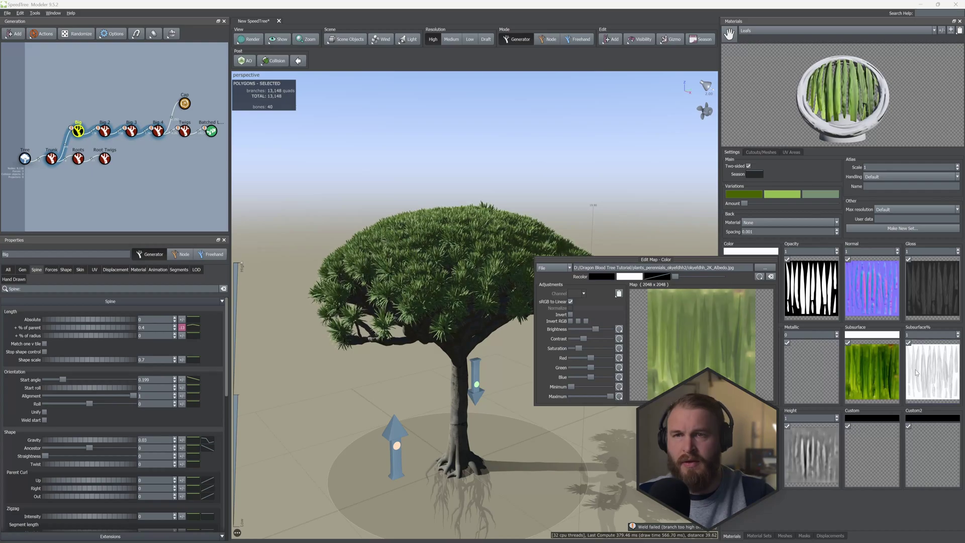
{"action": "left_click", "coordinate": [867, 375]}
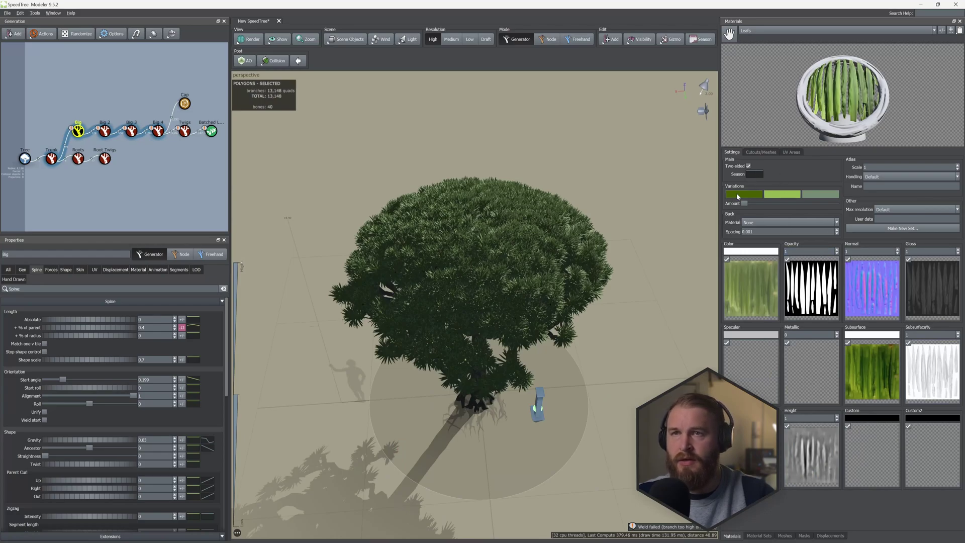
{"action": "left_click_drag", "start_coordinate": [745, 205], "coordinate": [749, 206]}
{"action": "left_click_drag", "start_coordinate": [541, 234], "coordinate": [369, 209]}
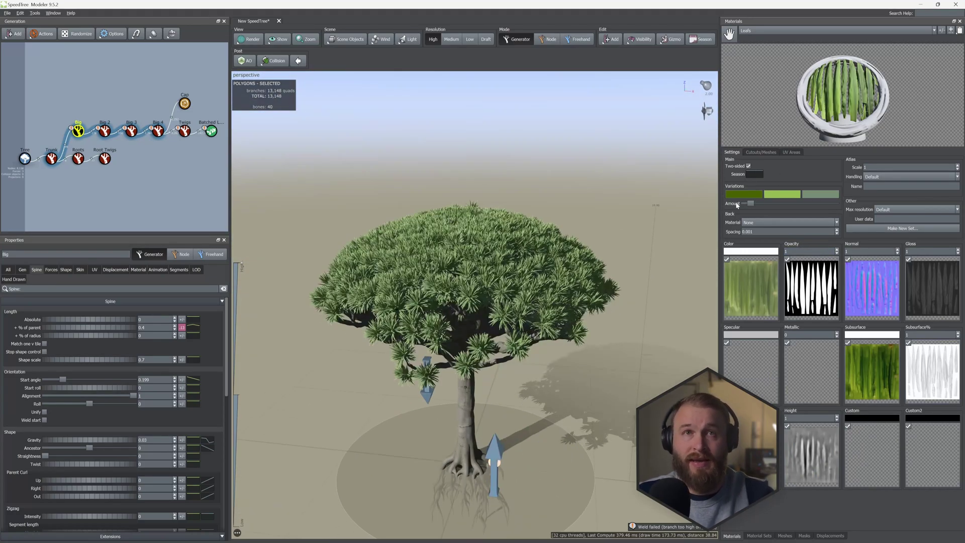